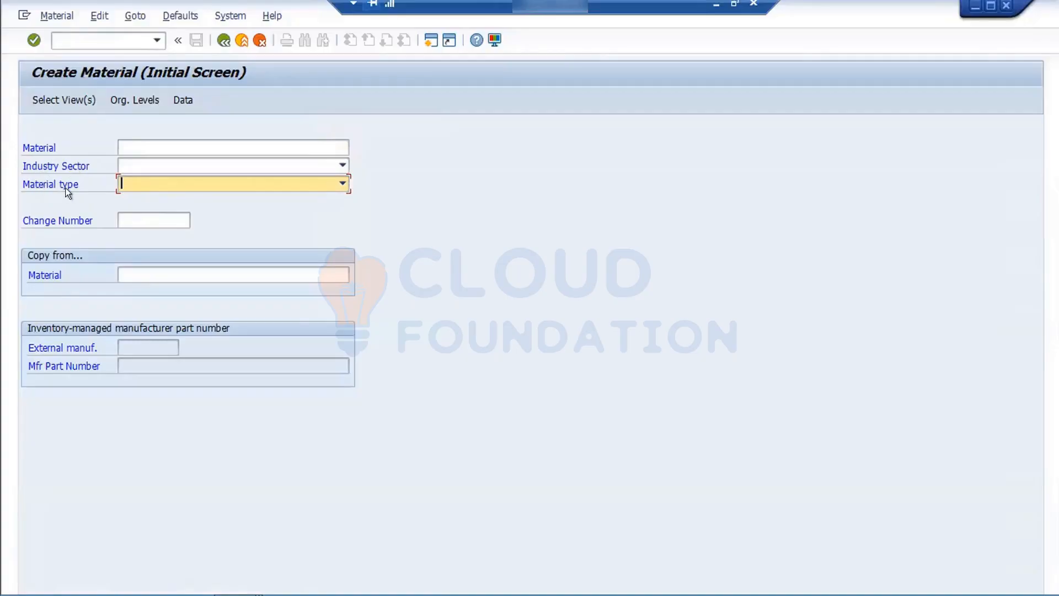
Set the material's industry sector to raw material-1885
{"action": "left_click", "coordinate": [254, 167]}
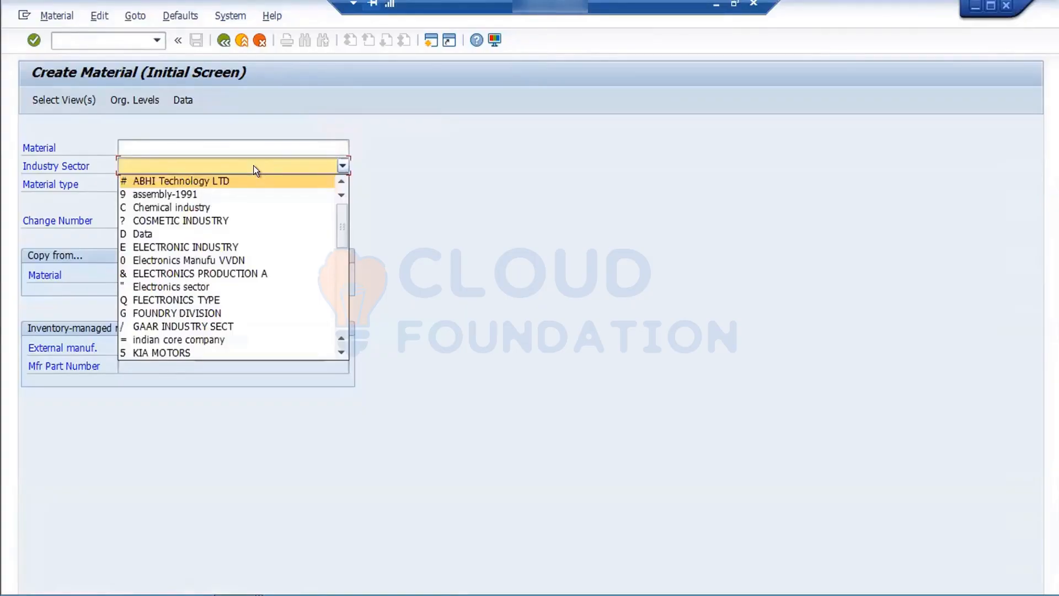
{"action": "left_click", "coordinate": [338, 283]}
{"action": "left_click_drag", "start_coordinate": [337, 283], "coordinate": [335, 326]}
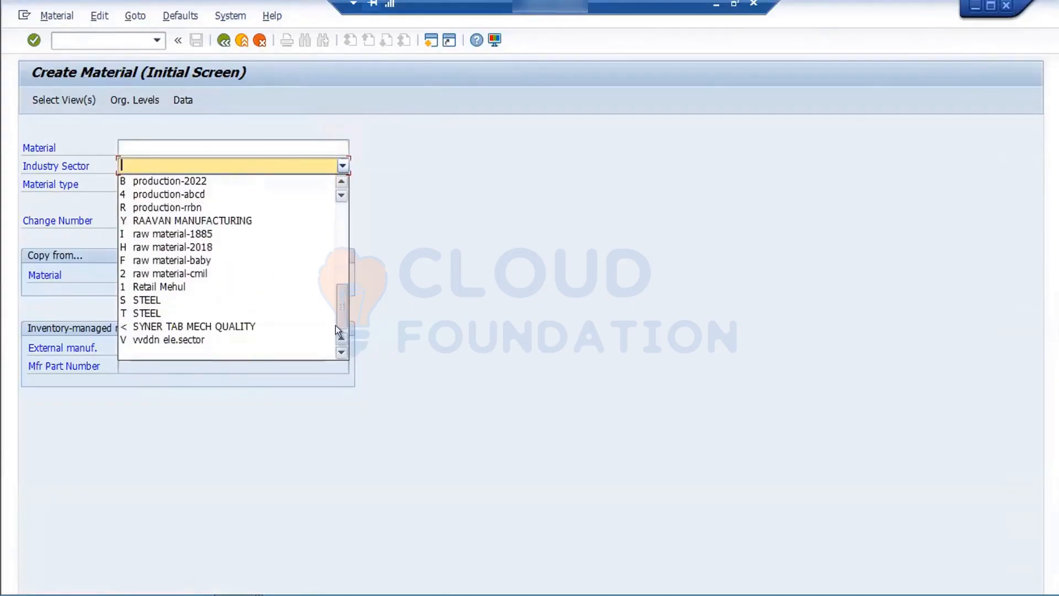
{"action": "left_click", "coordinate": [215, 234]}
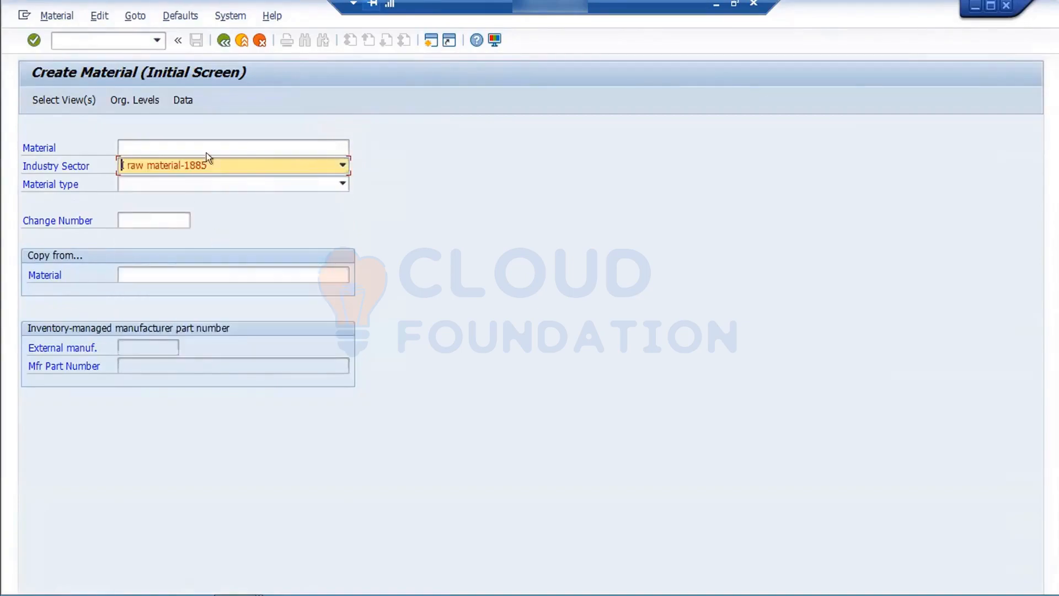
Try to start creating the material with material type ROH1 COOPER Raw materials
{"action": "left_click", "coordinate": [281, 179]}
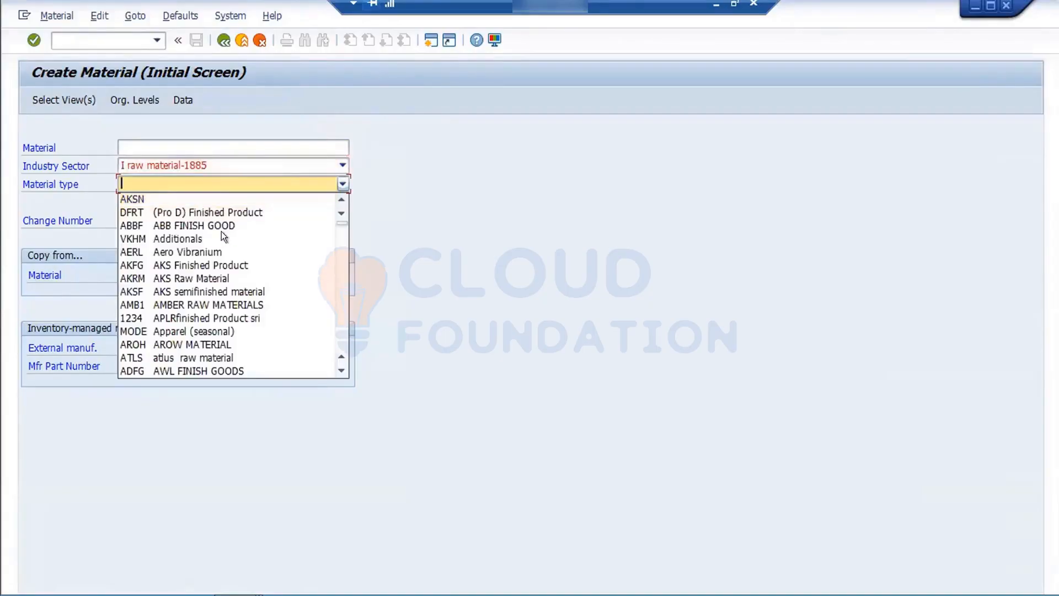
{"action": "key", "text": "r"}
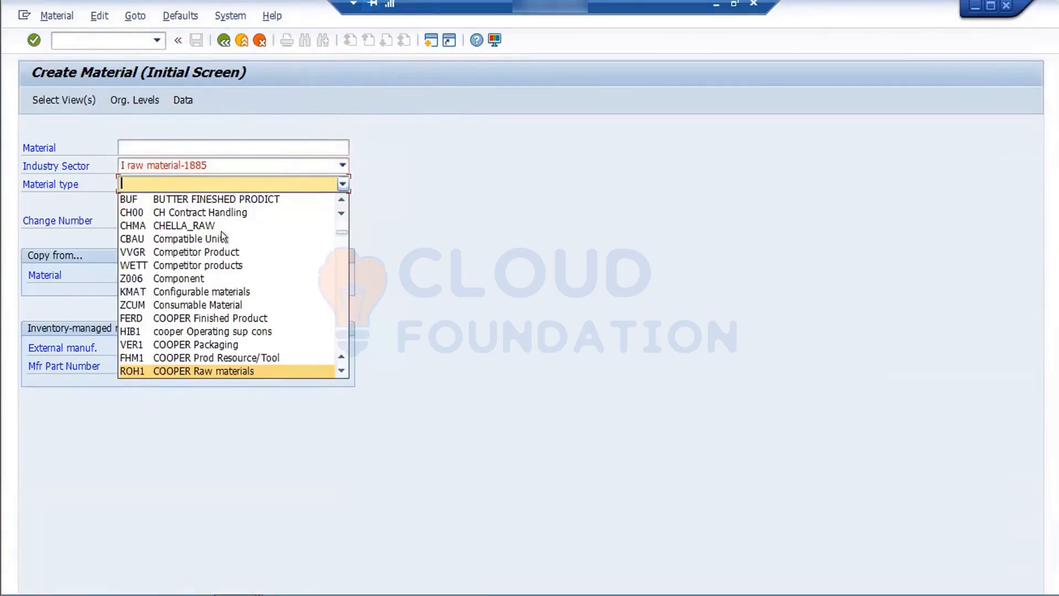
{"action": "key", "text": "Return"}
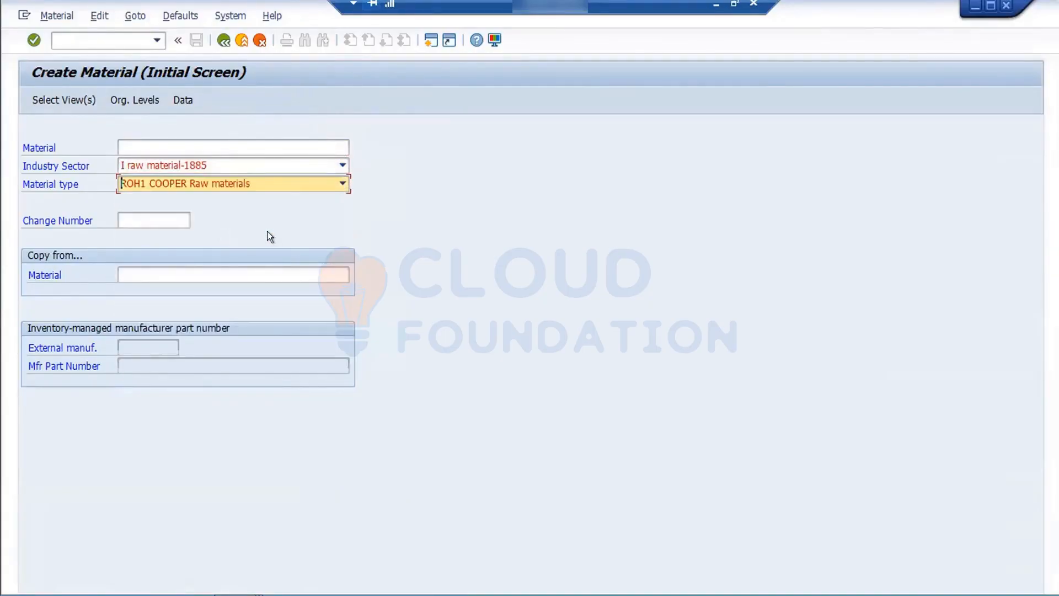
{"action": "key", "text": "Return"}
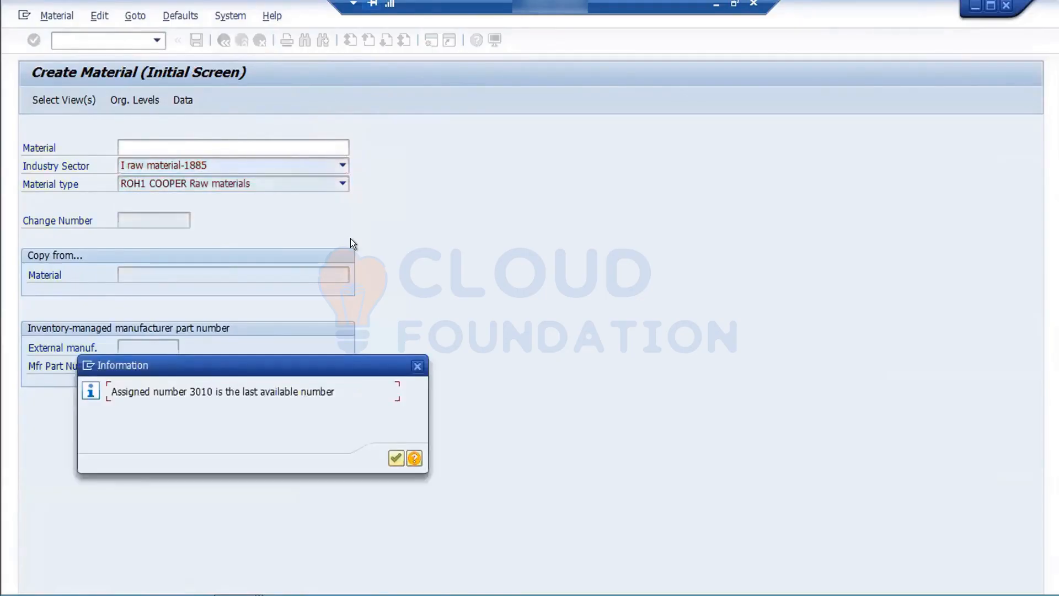
{"action": "left_click", "coordinate": [395, 459]}
{"action": "left_click", "coordinate": [395, 459]}
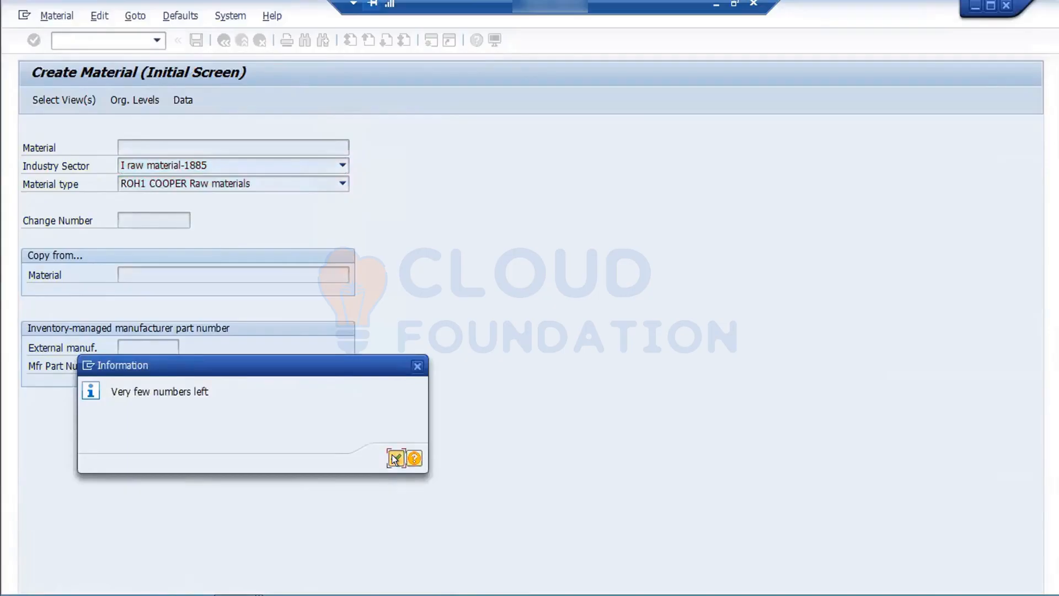
{"action": "left_click", "coordinate": [395, 459]}
{"action": "left_click", "coordinate": [395, 458]}
{"action": "key", "text": "Return"}
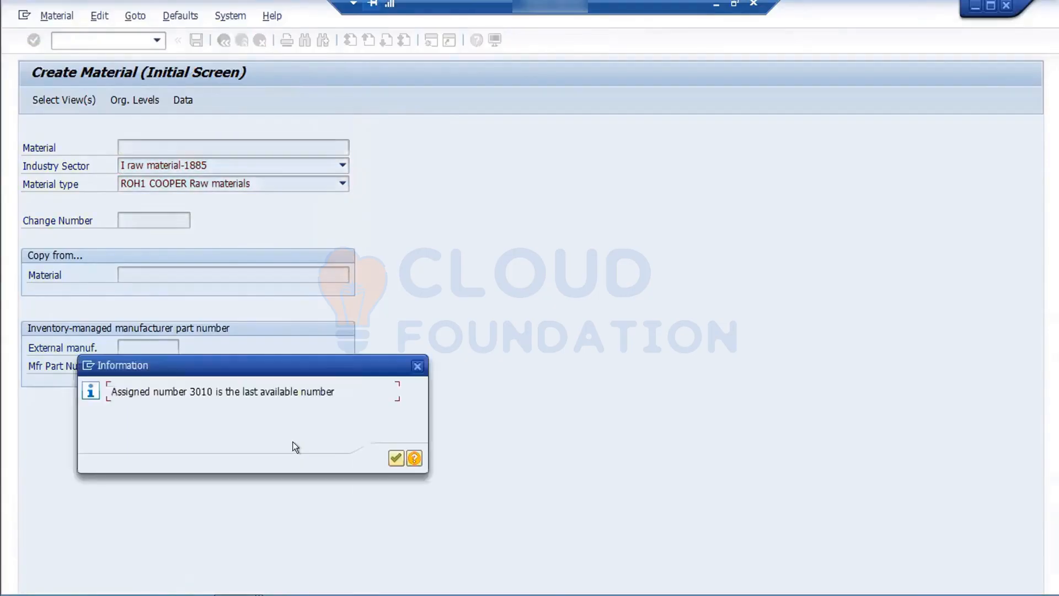
{"action": "key", "text": "Return"}
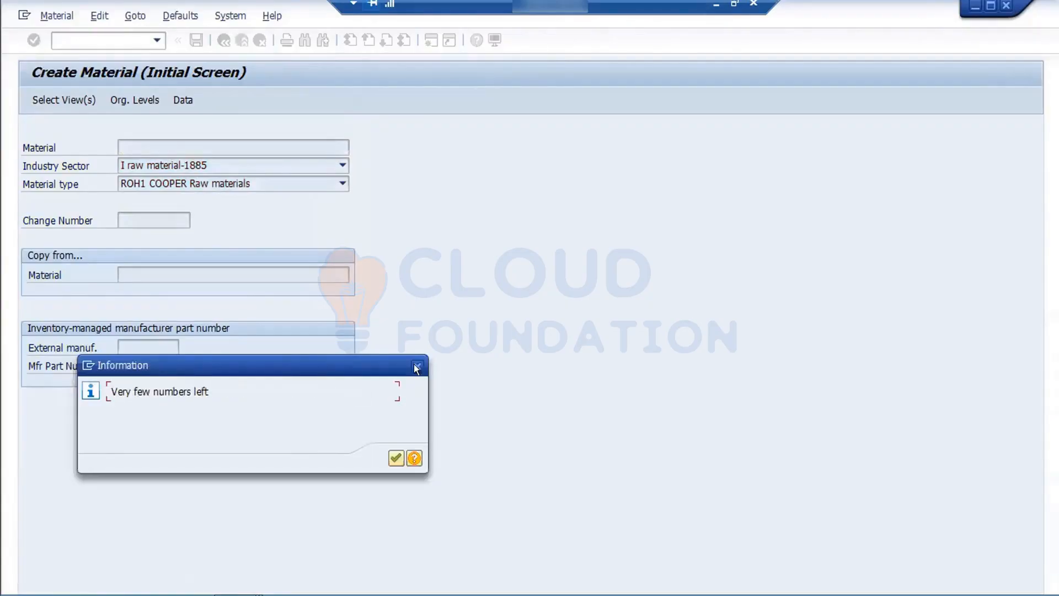
{"action": "left_click", "coordinate": [417, 367]}
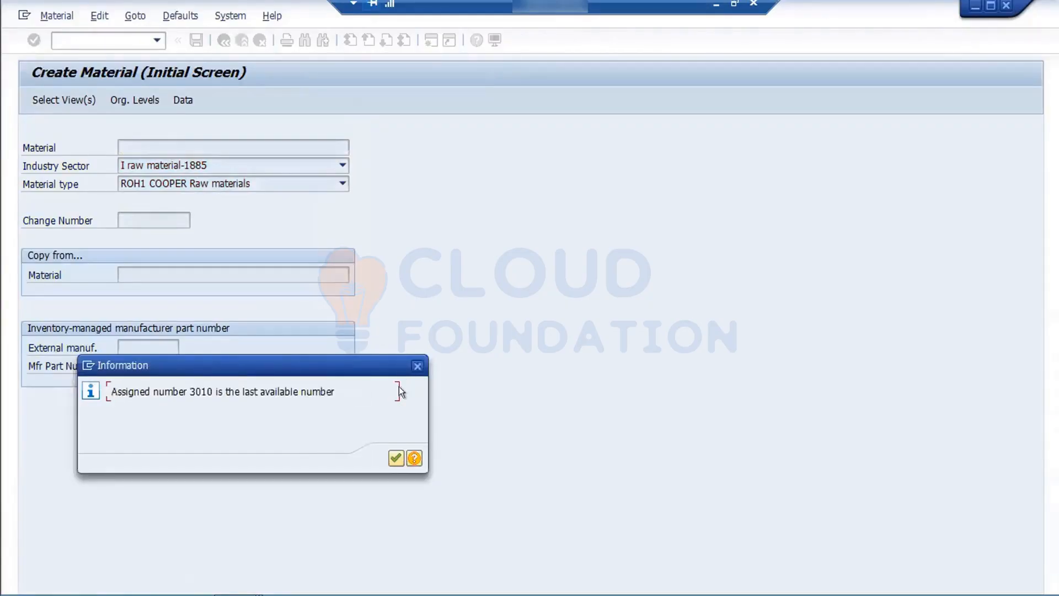
{"action": "left_click", "coordinate": [390, 454]}
{"action": "left_click", "coordinate": [389, 454]}
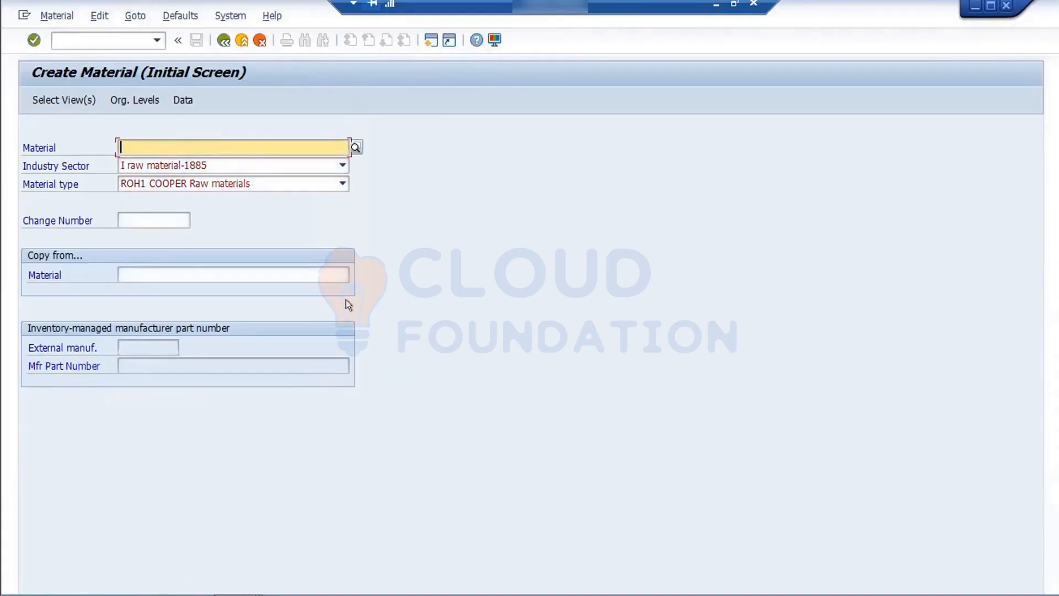
Set the material type to FERT Finished Product and proceed to the view selection
{"action": "left_click", "coordinate": [337, 182]}
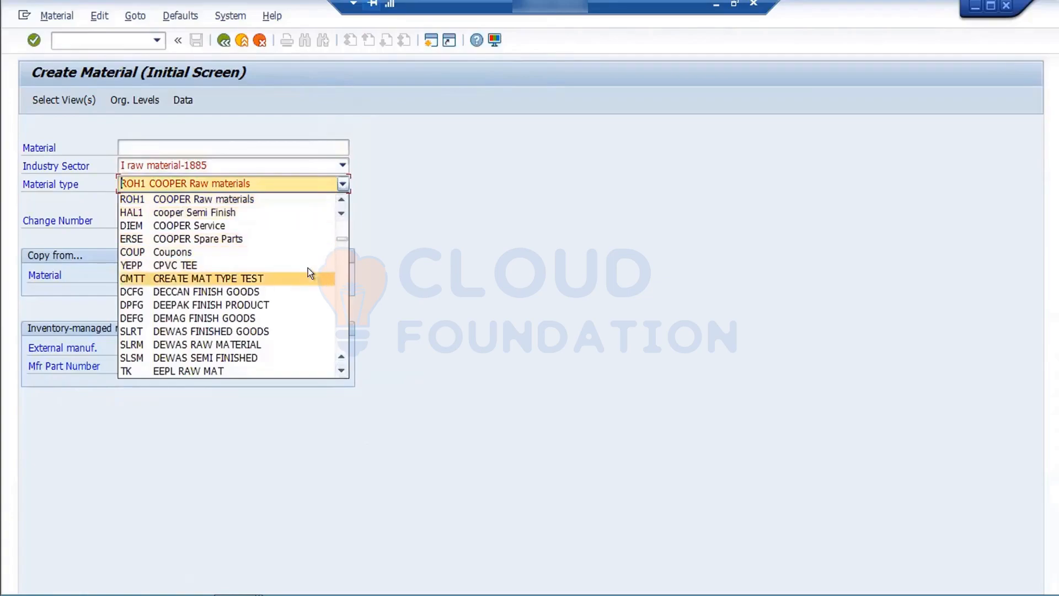
{"action": "type", "text": "fert"}
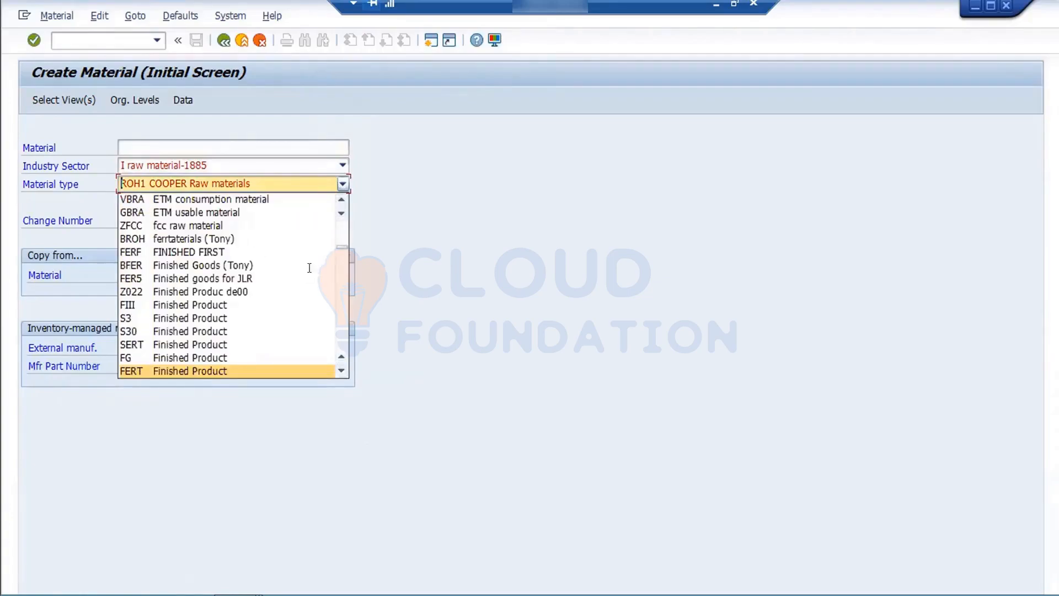
{"action": "key", "text": "Return"}
{"action": "key", "text": "Return"}
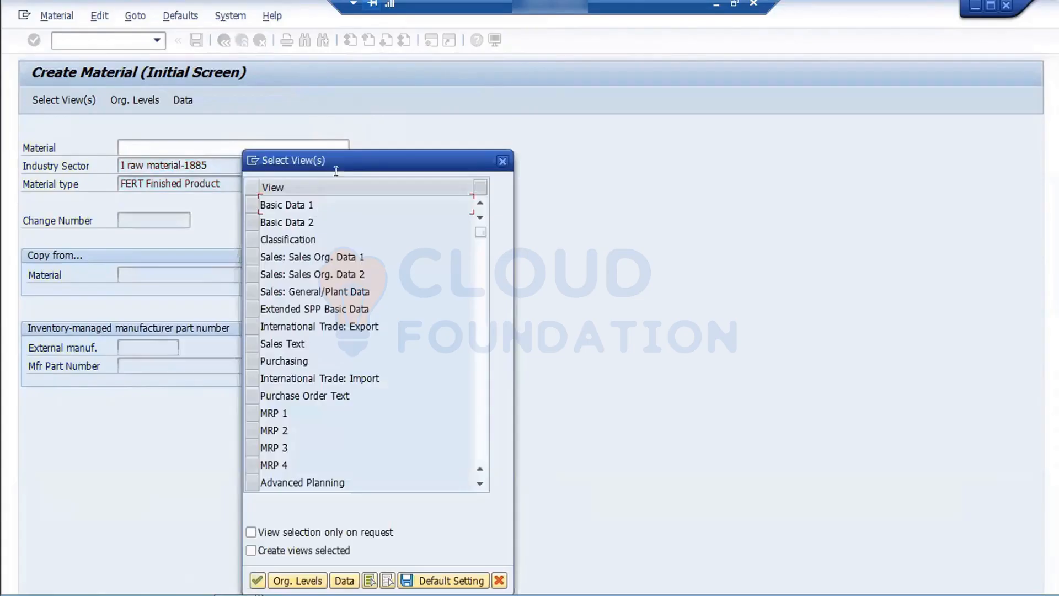
Select the Basic Data 1, Basic Data 2 and Purchasing views for the material
{"action": "left_click_drag", "start_coordinate": [352, 162], "coordinate": [487, 70]}
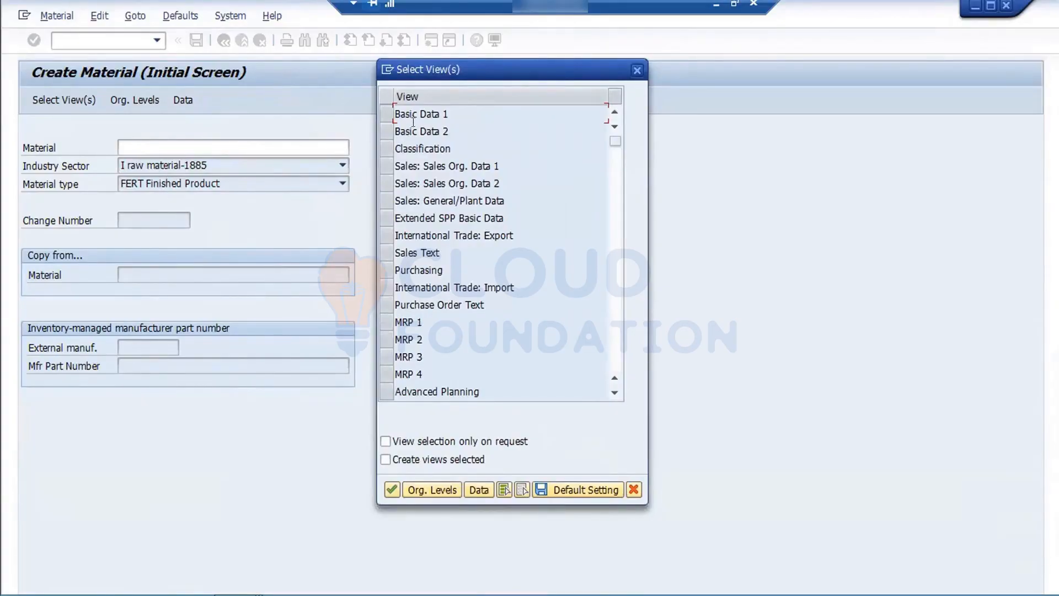
{"action": "left_click", "coordinate": [385, 114]}
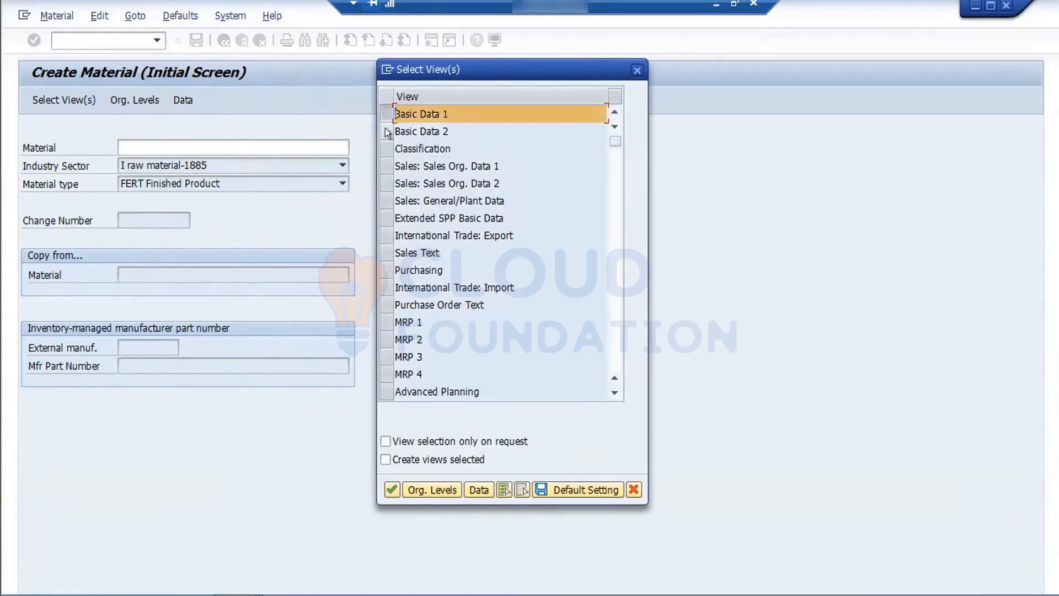
{"action": "left_click", "coordinate": [385, 128]}
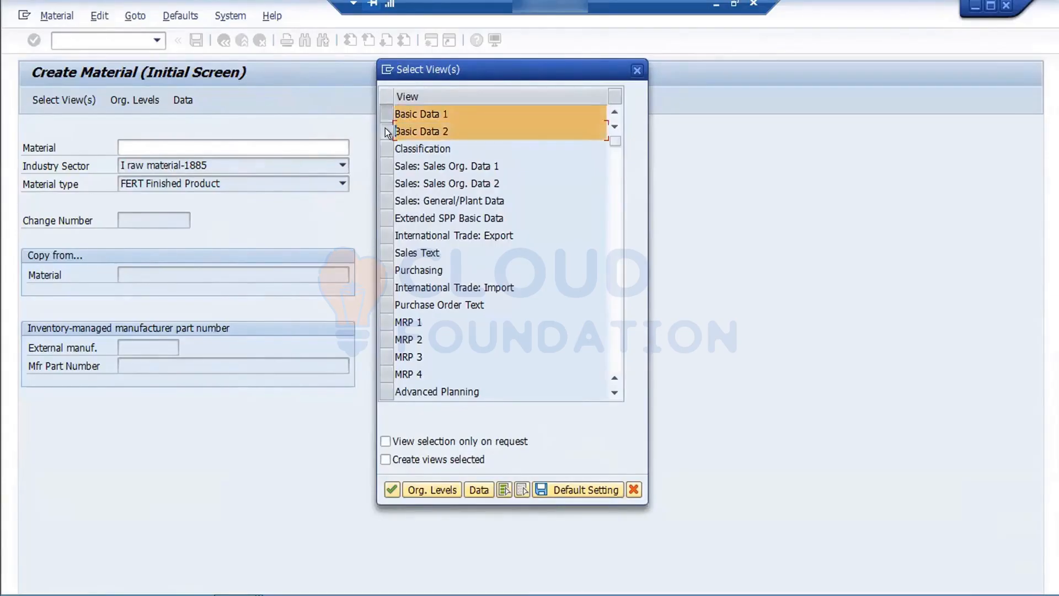
{"action": "left_click", "coordinate": [384, 260]}
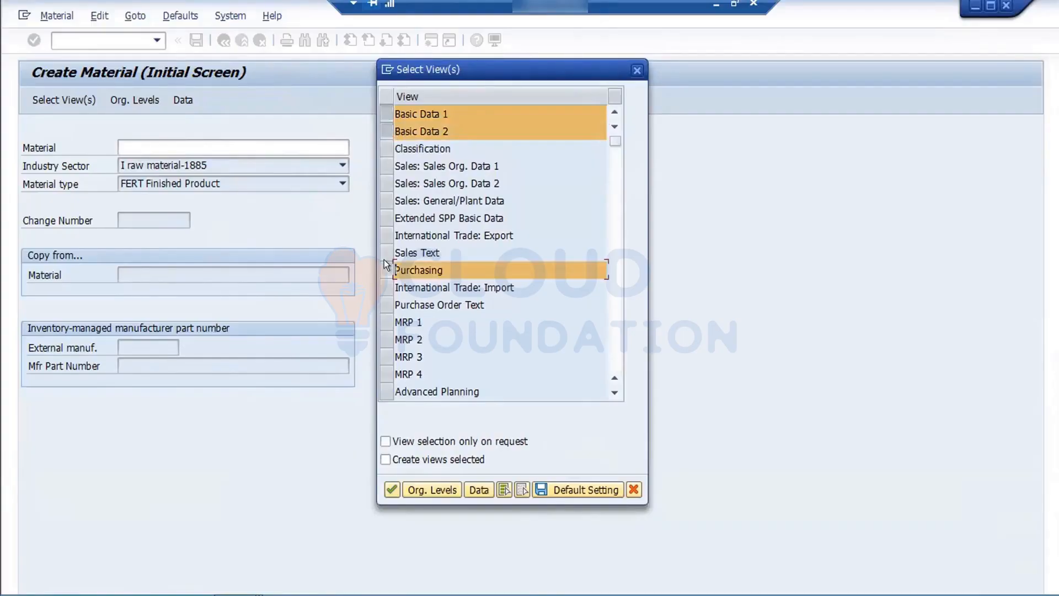
Add the General Plant Data / Storage 1 and 2 and Accounting 1 and 2 views, and confirm the view selection
{"action": "left_click", "coordinate": [610, 392]}
{"action": "left_click", "coordinate": [611, 392]}
{"action": "left_click", "coordinate": [610, 392]}
{"action": "left_click", "coordinate": [610, 392]}
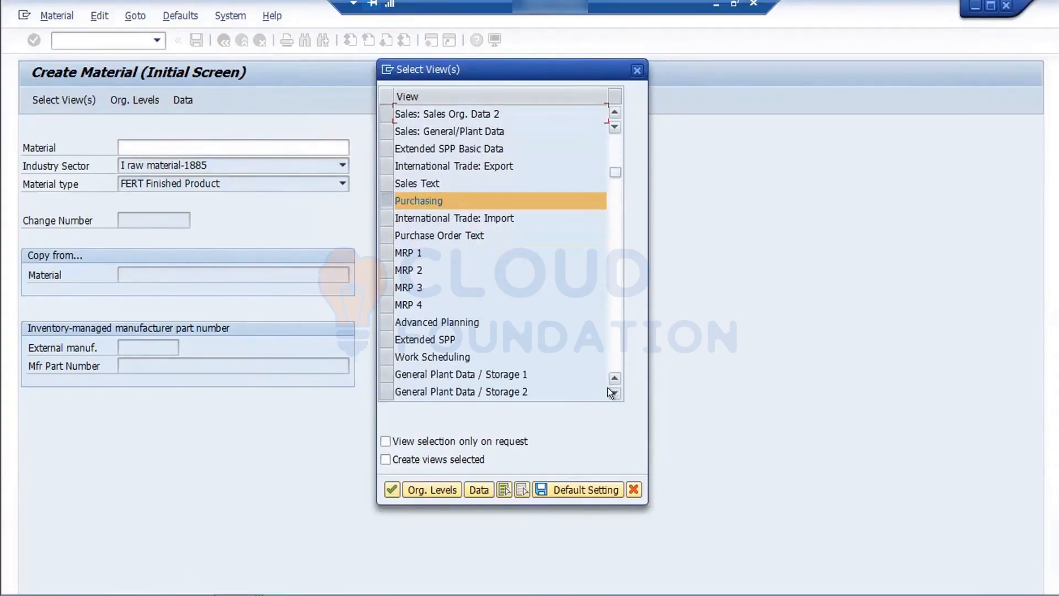
{"action": "left_click", "coordinate": [610, 392]}
{"action": "left_click", "coordinate": [611, 391]}
{"action": "left_click", "coordinate": [611, 392]}
{"action": "left_click", "coordinate": [610, 392]}
{"action": "left_click", "coordinate": [610, 392]}
{"action": "left_click", "coordinate": [610, 391]}
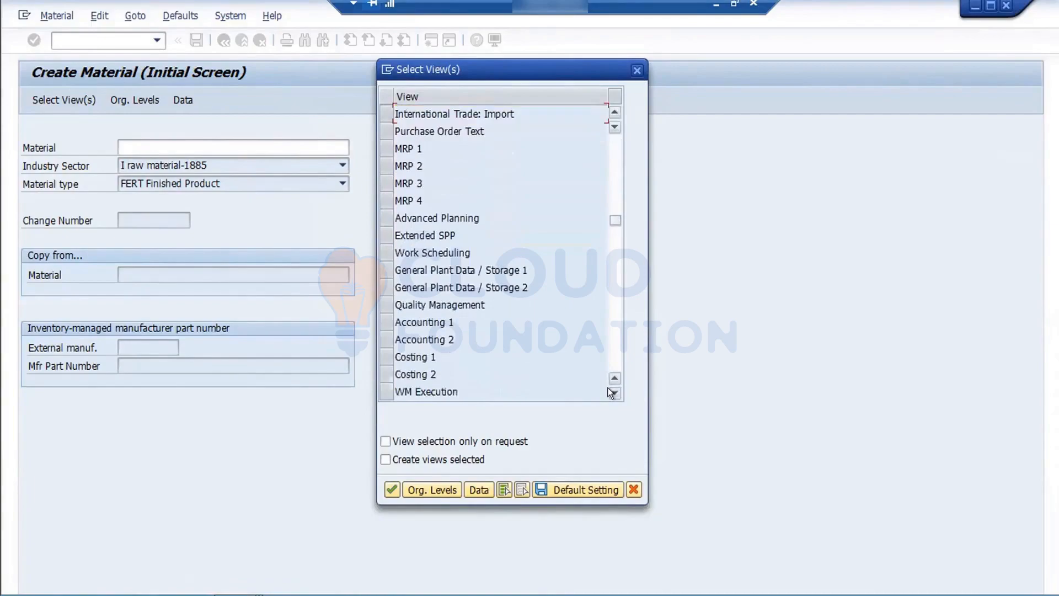
{"action": "left_click", "coordinate": [386, 270]}
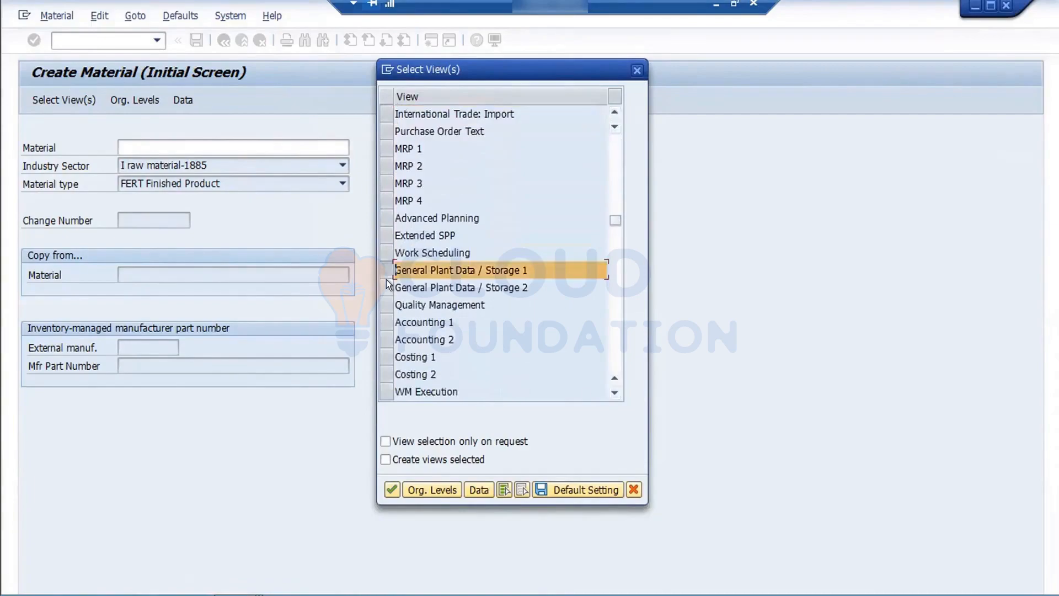
{"action": "left_click", "coordinate": [387, 288]}
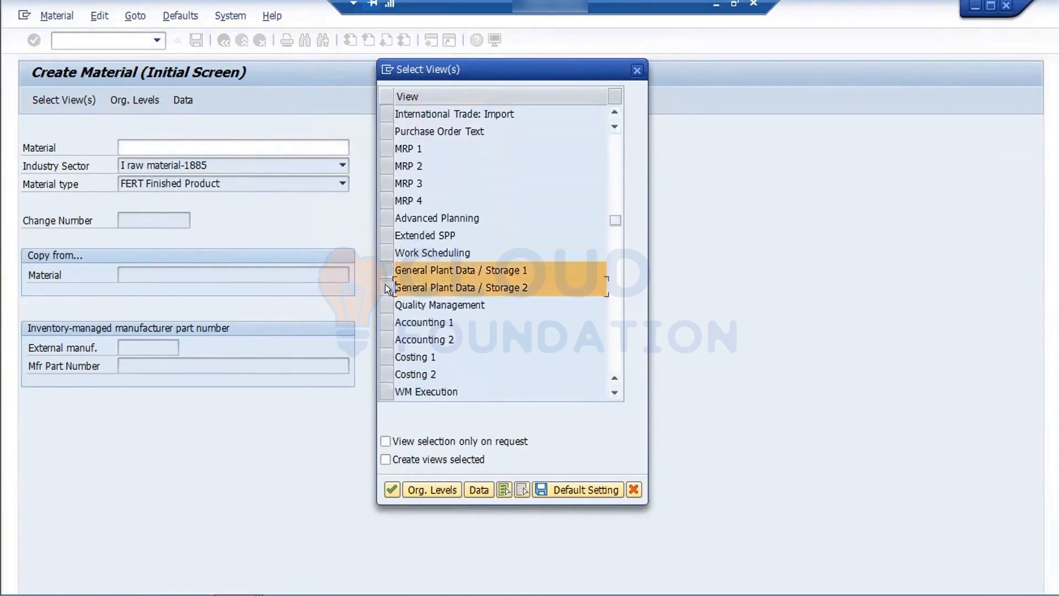
{"action": "left_click", "coordinate": [385, 322]}
{"action": "left_click", "coordinate": [385, 340]}
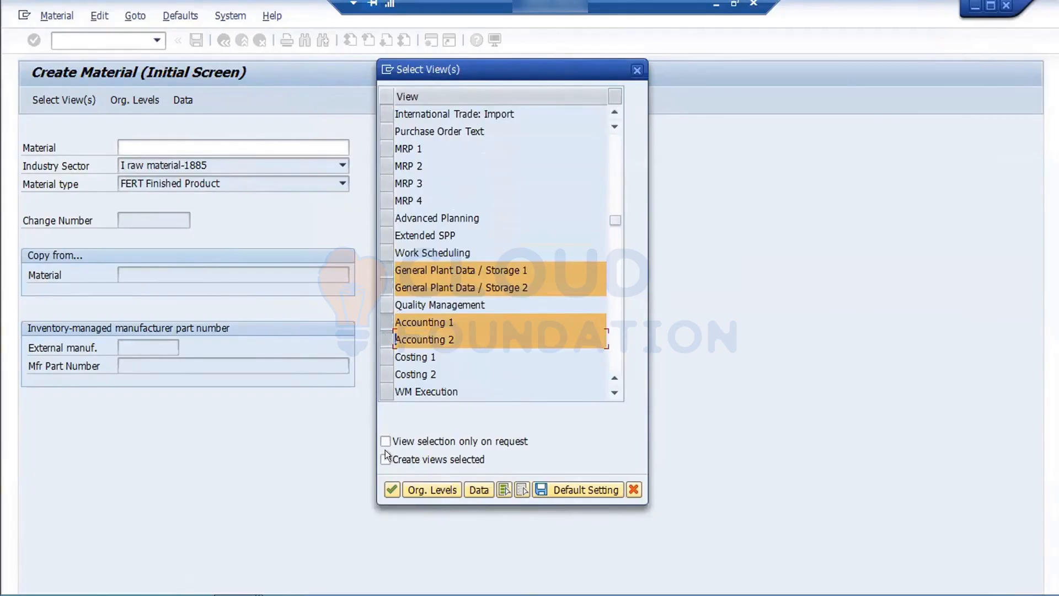
{"action": "left_click", "coordinate": [387, 477]}
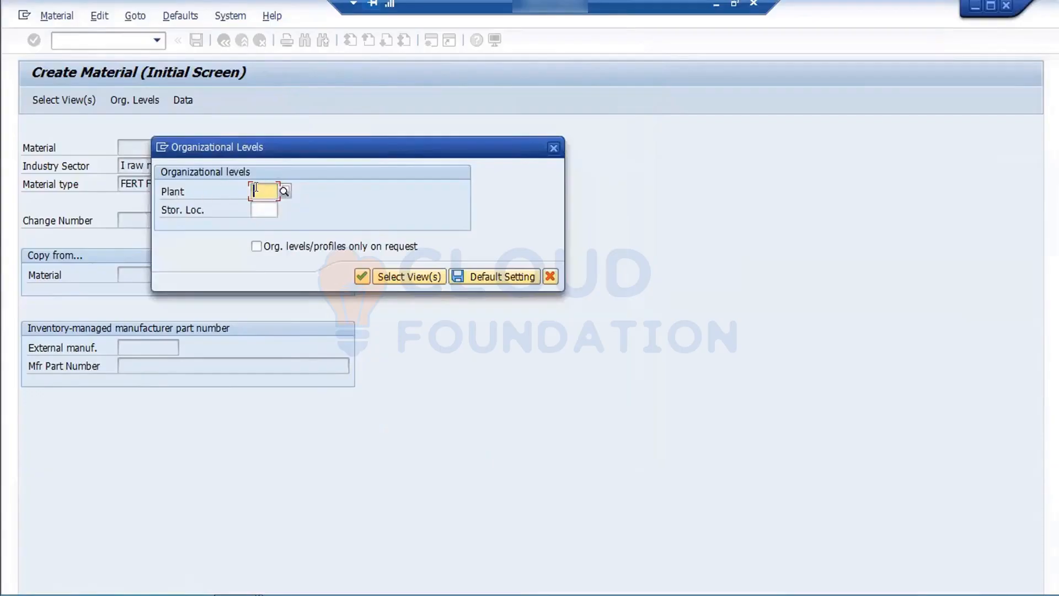
Try to assign plant FOR1 and storage location FOS1 as the material's organizational levels
{"action": "type", "text": "FOR1"}
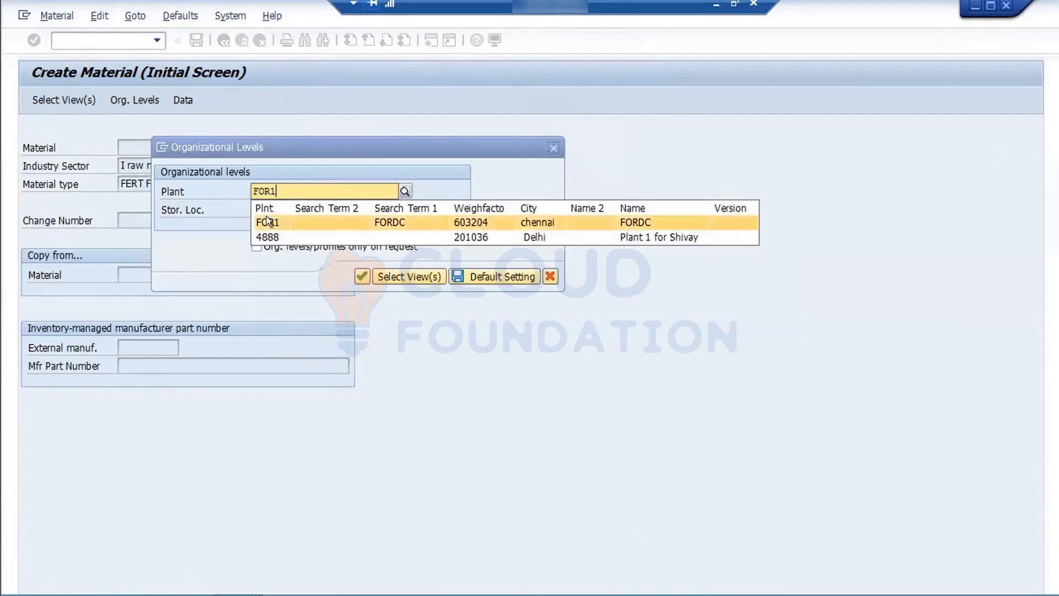
{"action": "left_click", "coordinate": [266, 219]}
{"action": "left_click", "coordinate": [260, 210]}
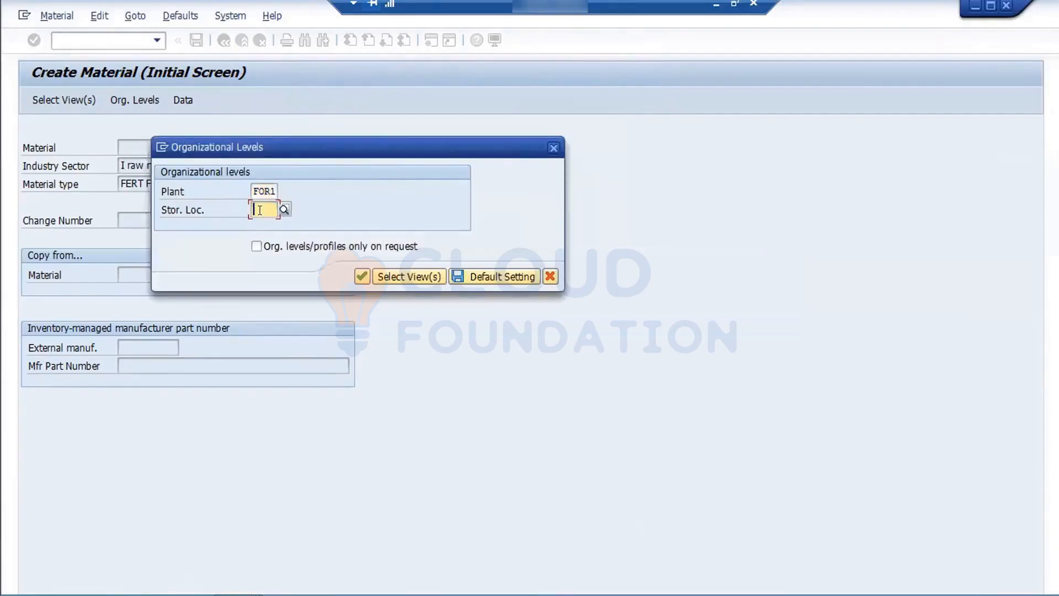
{"action": "type", "text": "FOS1"}
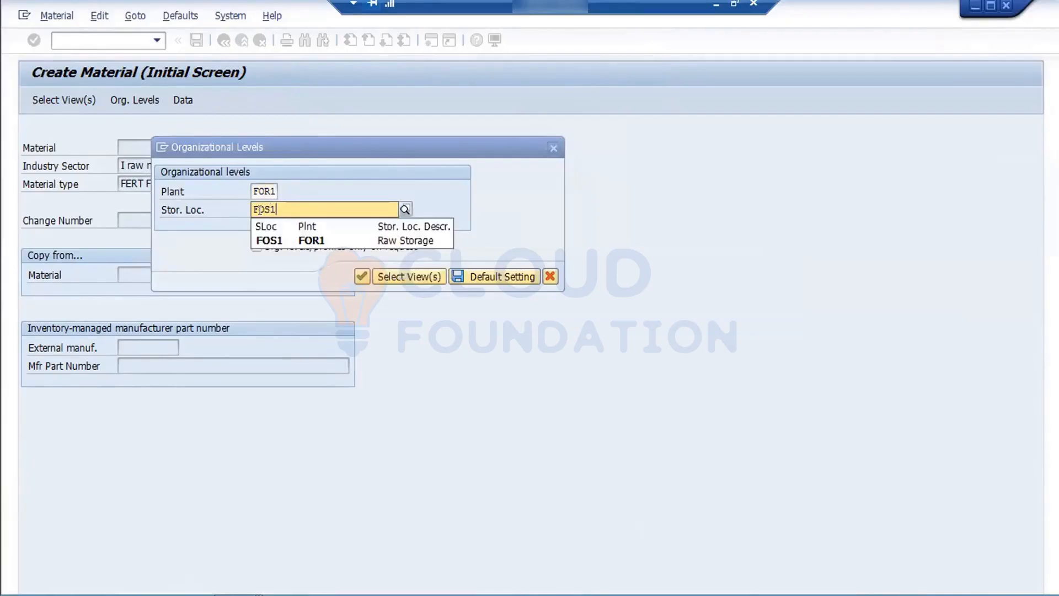
{"action": "key", "text": "Return"}
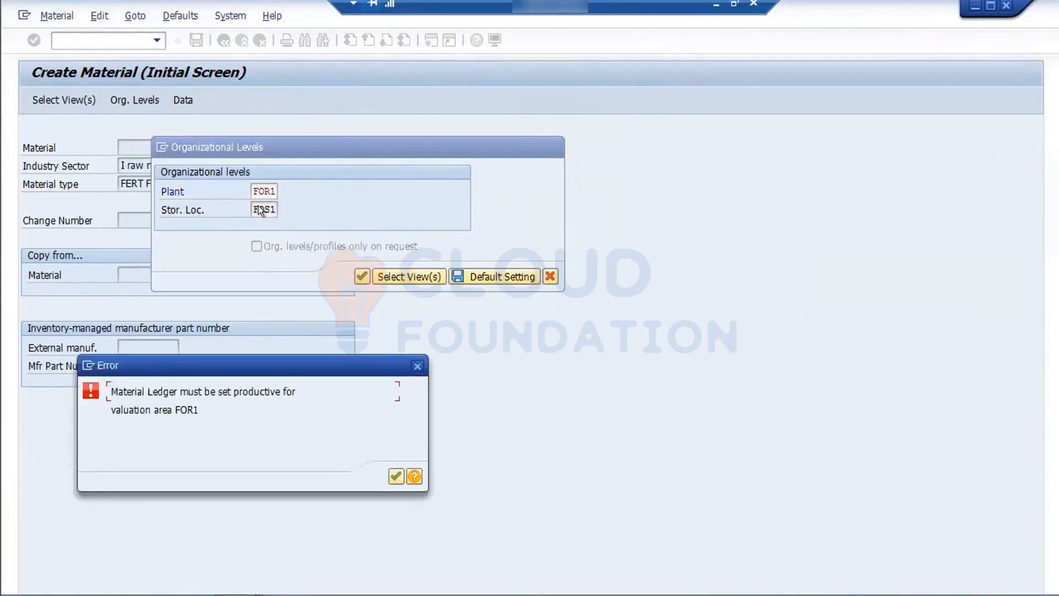
{"action": "left_click", "coordinate": [396, 475]}
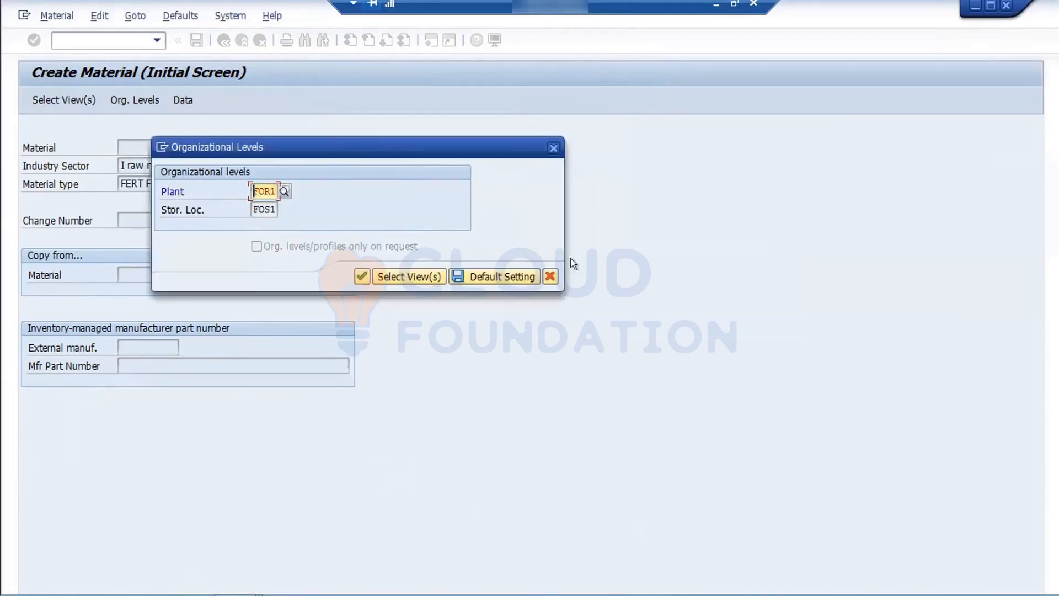
{"action": "left_click", "coordinate": [545, 277]}
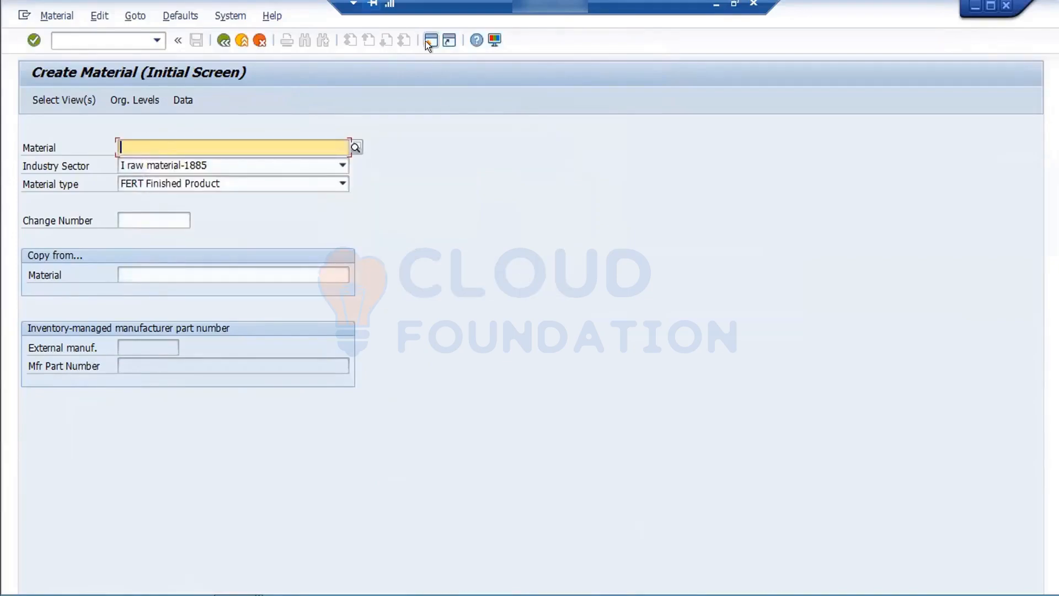
Open transaction CKMSTART for material ledger production startup in a new session
{"action": "left_click", "coordinate": [430, 40]}
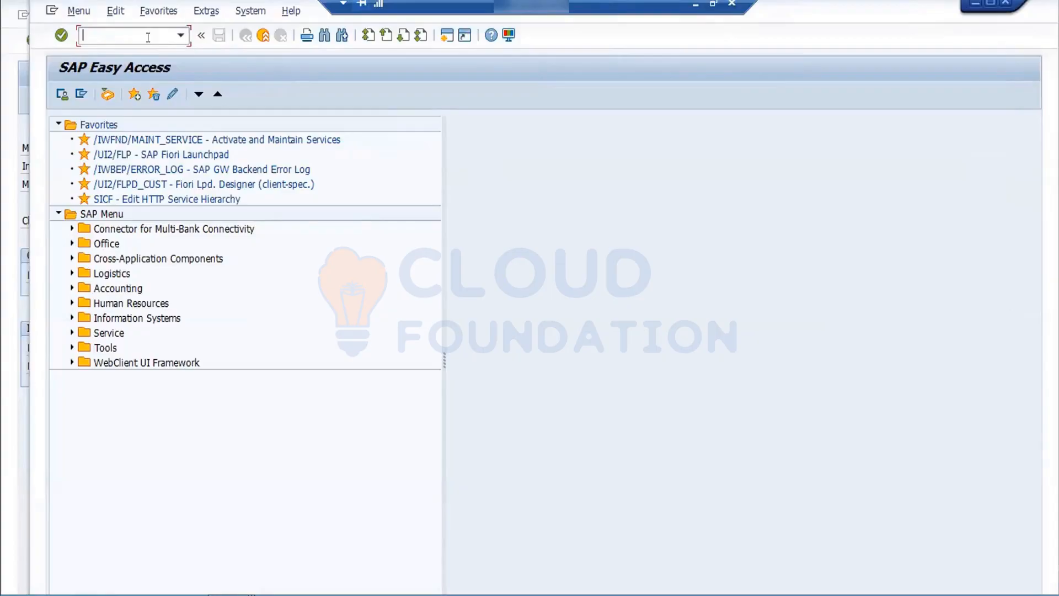
{"action": "type", "text": "CKMSTART"}
{"action": "key", "text": "Return"}
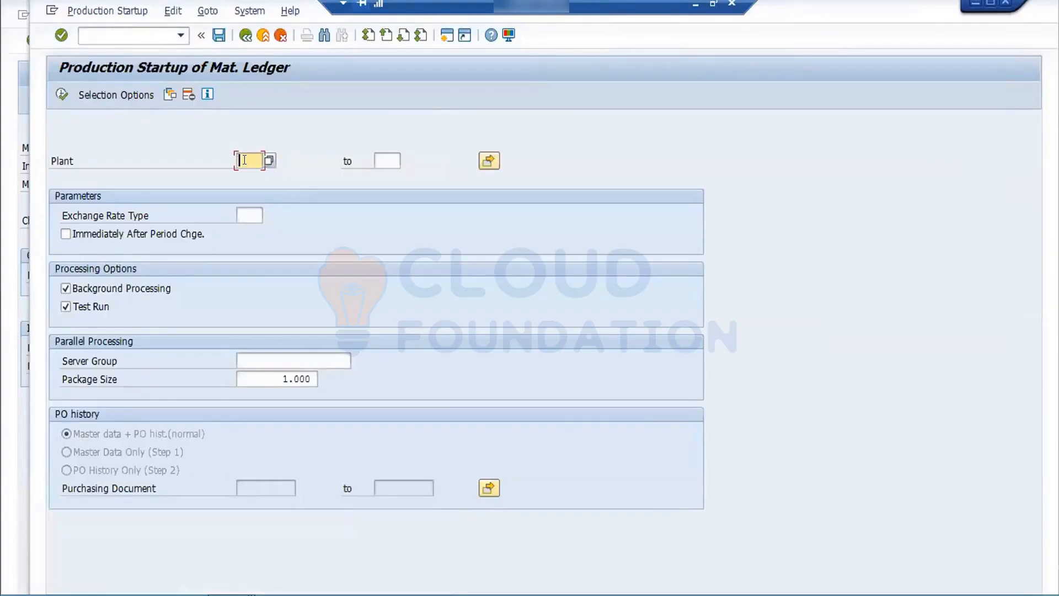
Set the production startup's plant range to FOR1 through FOR2 and turn off Test Run
{"action": "type", "text": "F0R1"}
{"action": "key", "text": "Tab"}
{"action": "type", "text": "FOR"}
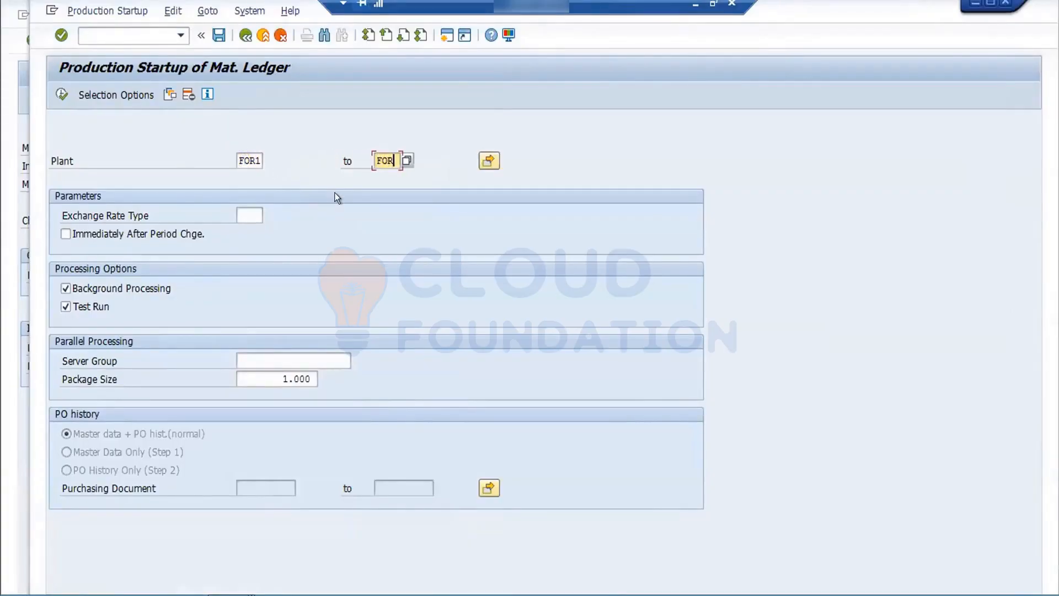
{"action": "type", "text": "2"}
{"action": "left_click", "coordinate": [65, 287]}
{"action": "left_click", "coordinate": [64, 298]}
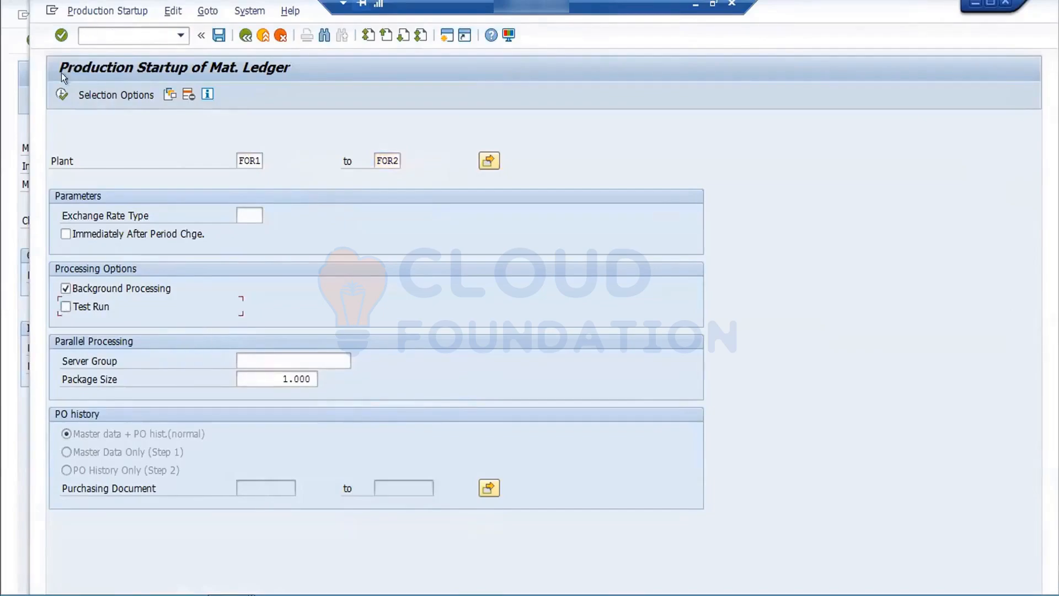
Try to execute the production startup for plants FOR1 to FOR2, also with Immediately After Period Chge. turned on, and leave the transaction
{"action": "key", "text": "Return"}
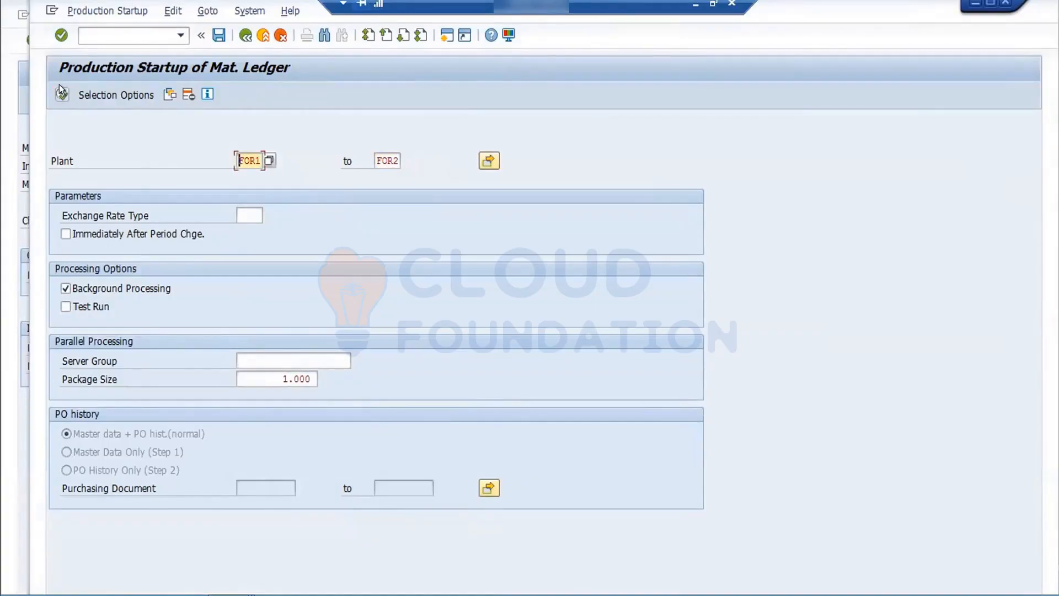
{"action": "left_click", "coordinate": [59, 89]}
{"action": "left_click", "coordinate": [62, 232]}
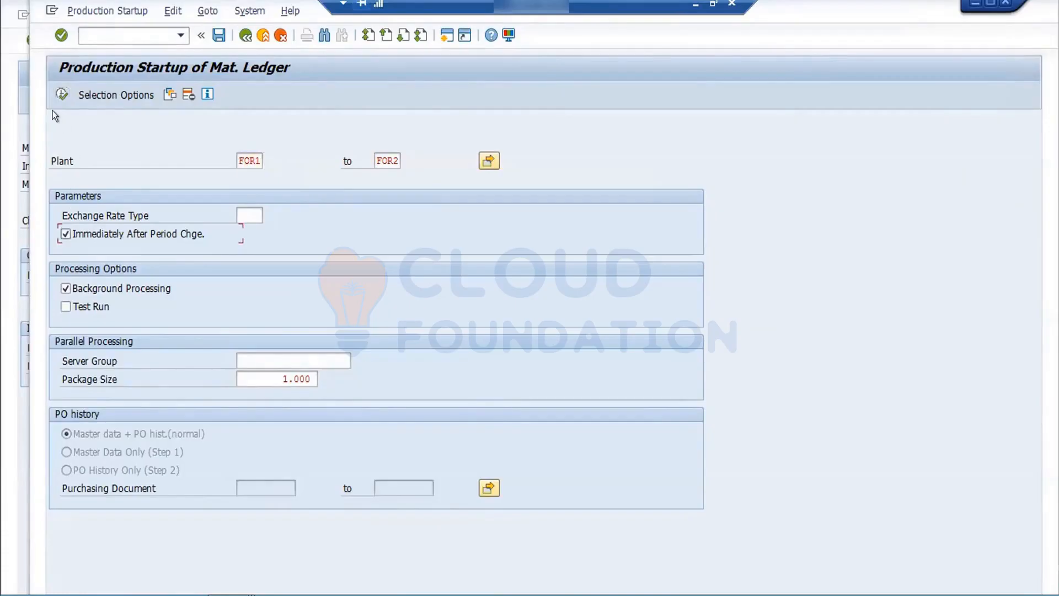
{"action": "left_click", "coordinate": [53, 94]}
{"action": "left_click", "coordinate": [51, 92]}
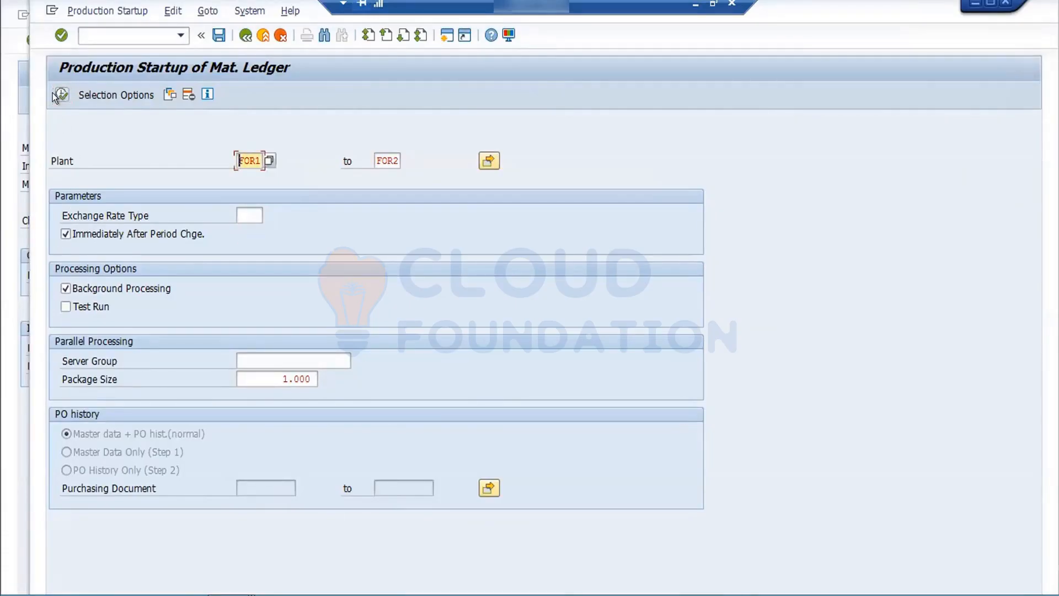
{"action": "left_click", "coordinate": [241, 35]}
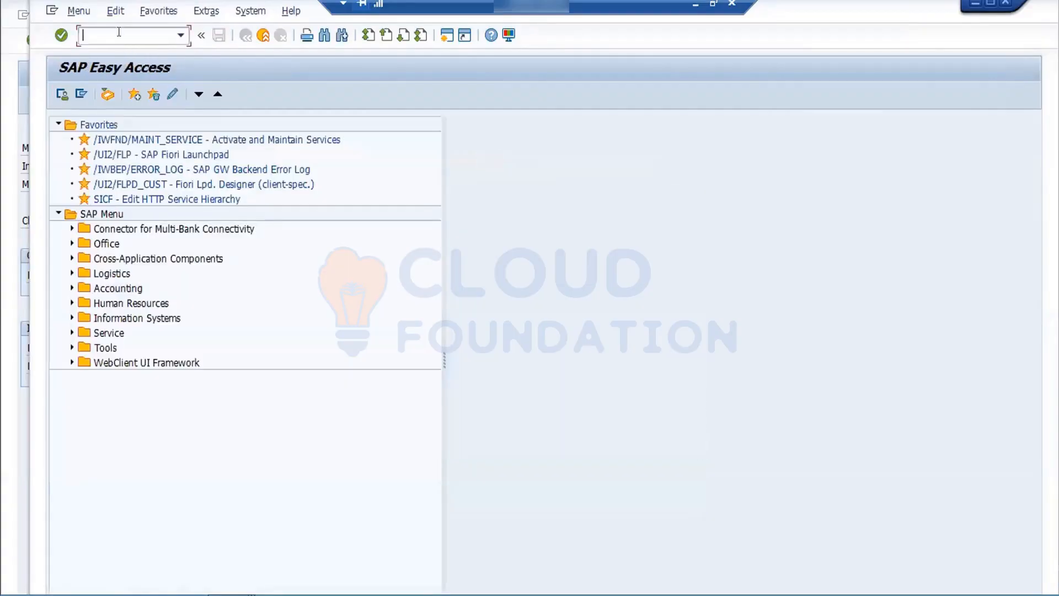
Open transaction OMX1 for material ledger activation and position the overview on valuation area FOR1
{"action": "type", "text": "OMX1"}
{"action": "key", "text": "Return"}
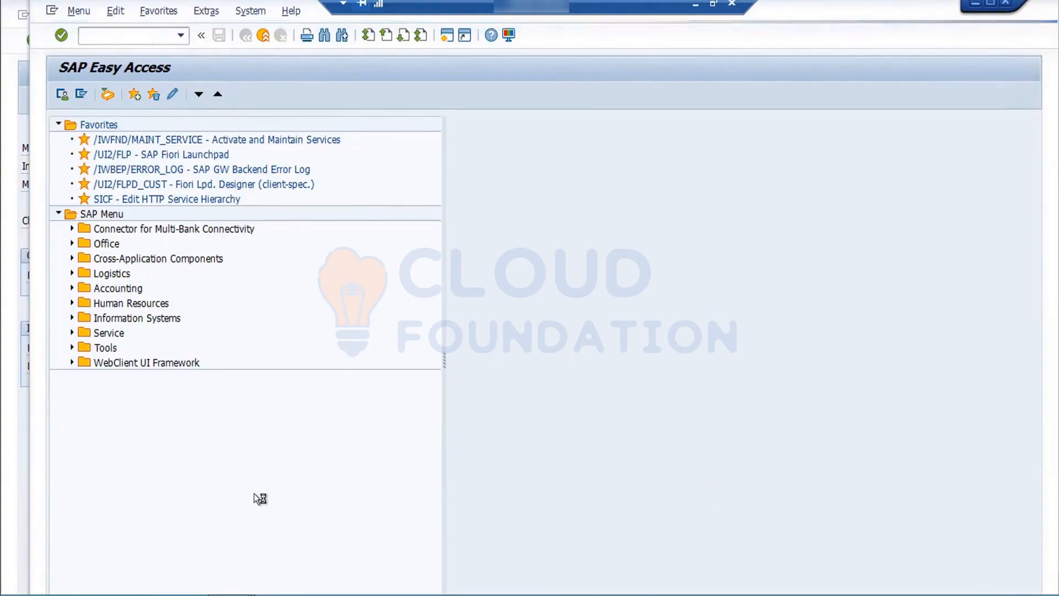
{"action": "mouse_move", "coordinate": [226, 593]}
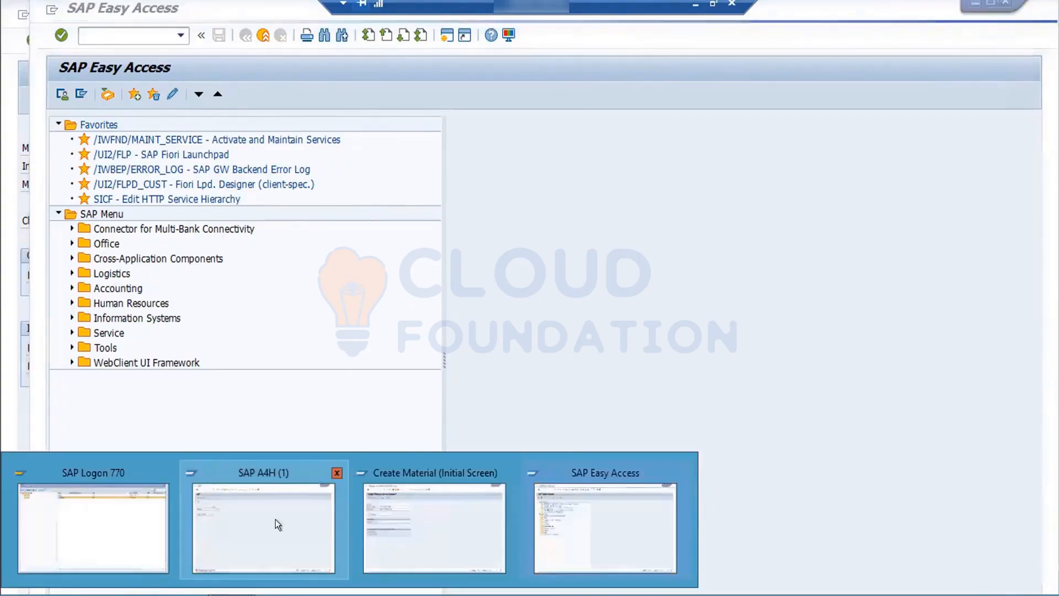
{"action": "left_click", "coordinate": [416, 522]}
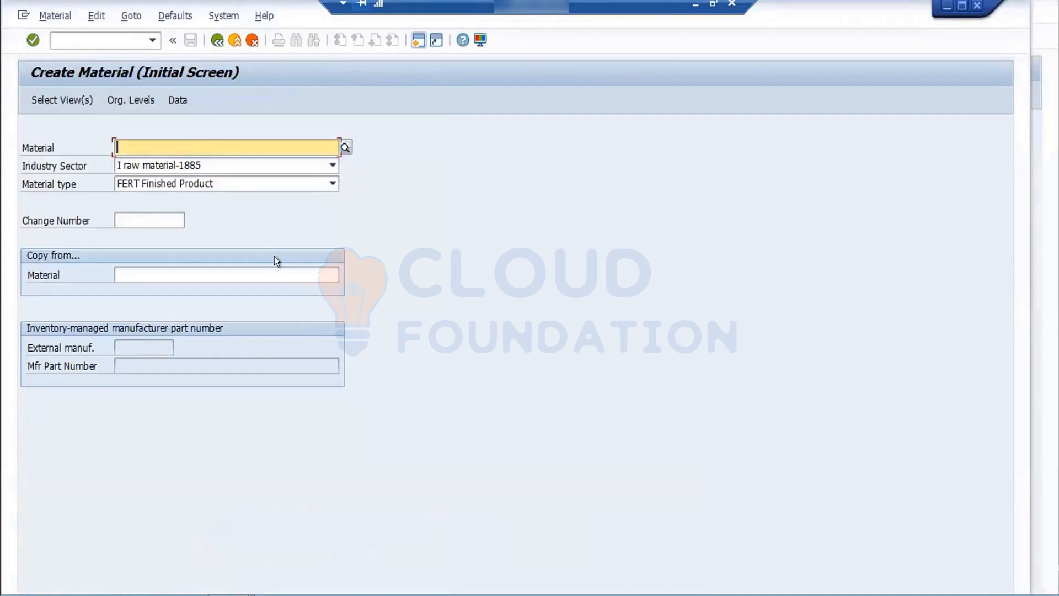
{"action": "key", "text": "alt+Tab"}
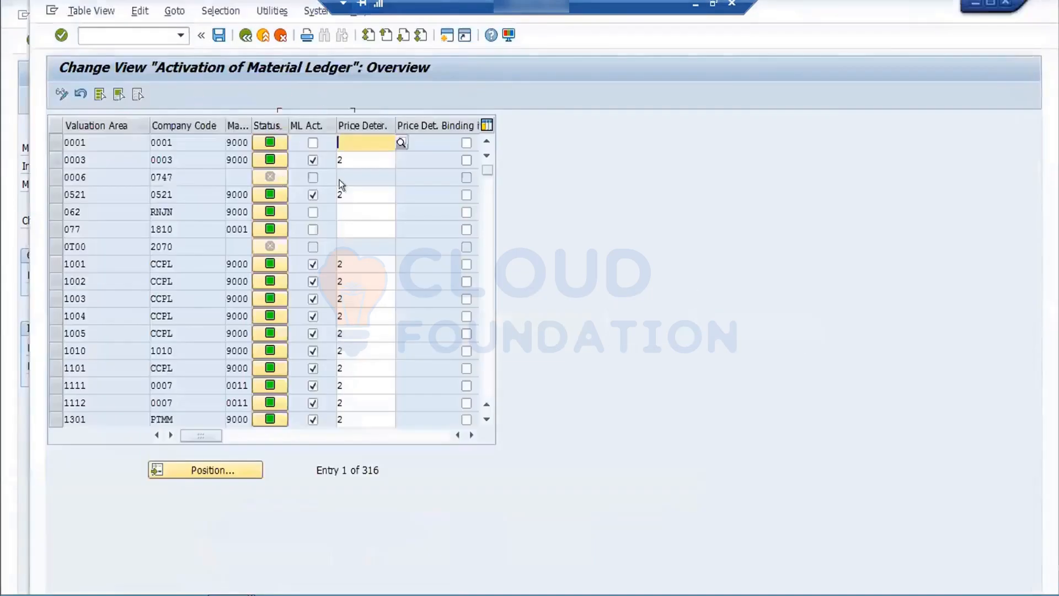
{"action": "left_click", "coordinate": [229, 469]}
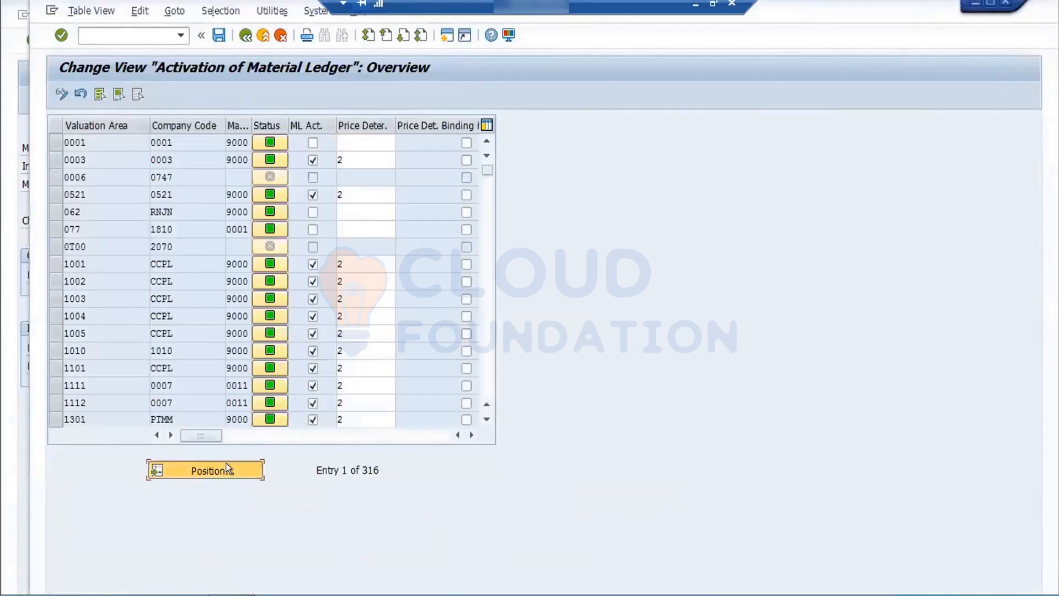
{"action": "type", "text": "FOR1"}
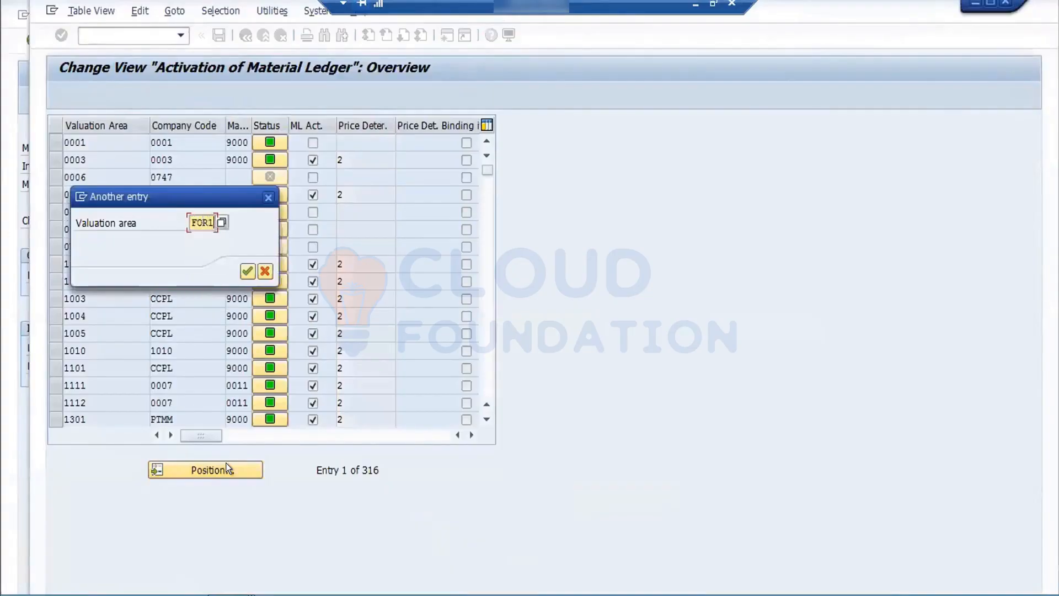
{"action": "key", "text": "Return"}
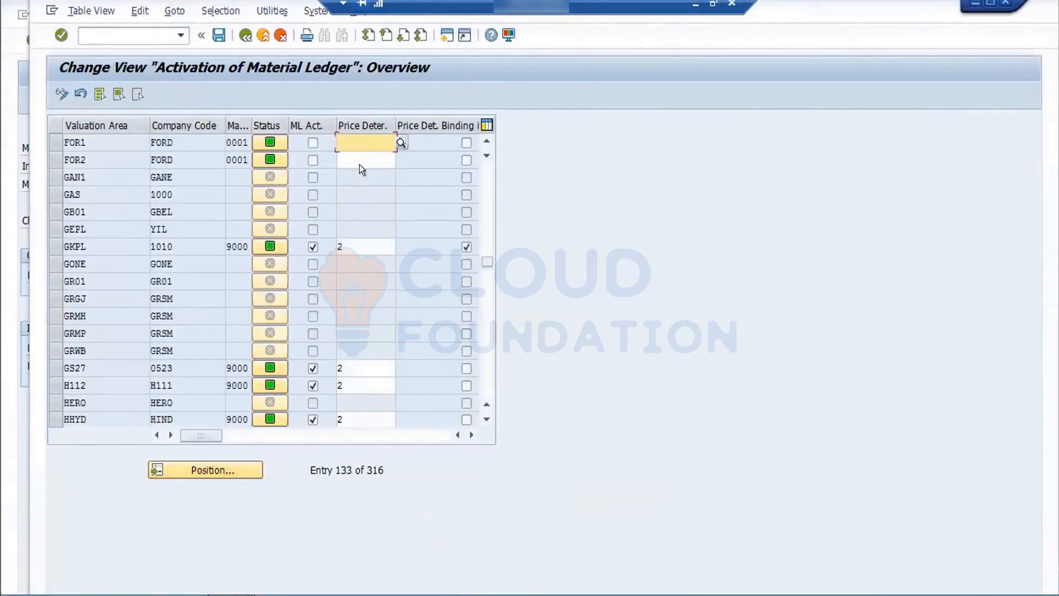
Activate the material ledger for valuation areas FOR1 and FOR2 with price determination 2, save, and leave the transaction
{"action": "left_click", "coordinate": [311, 142]}
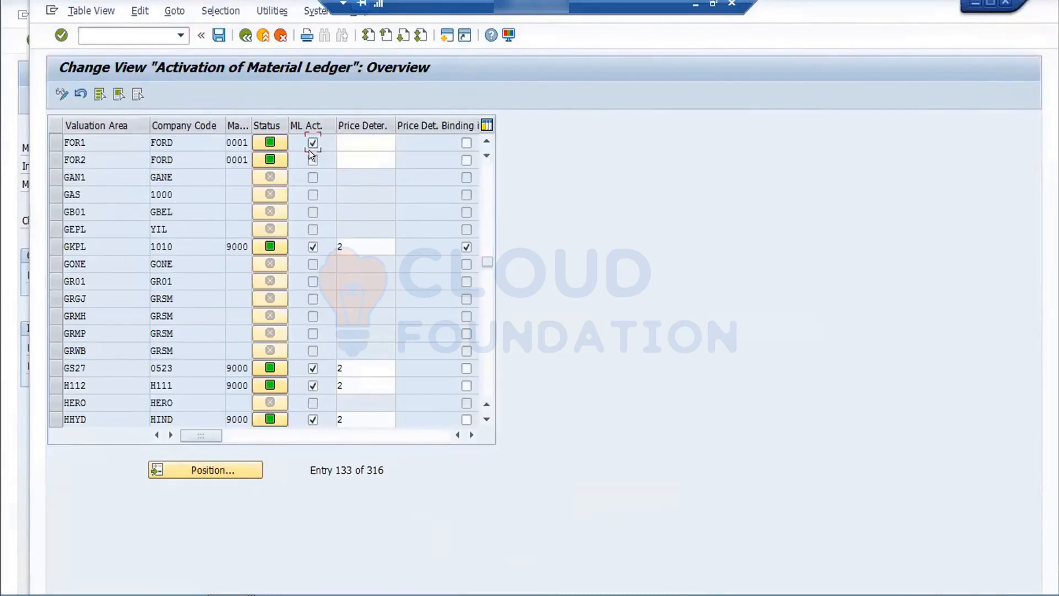
{"action": "left_click", "coordinate": [312, 159]}
{"action": "left_click", "coordinate": [349, 136]}
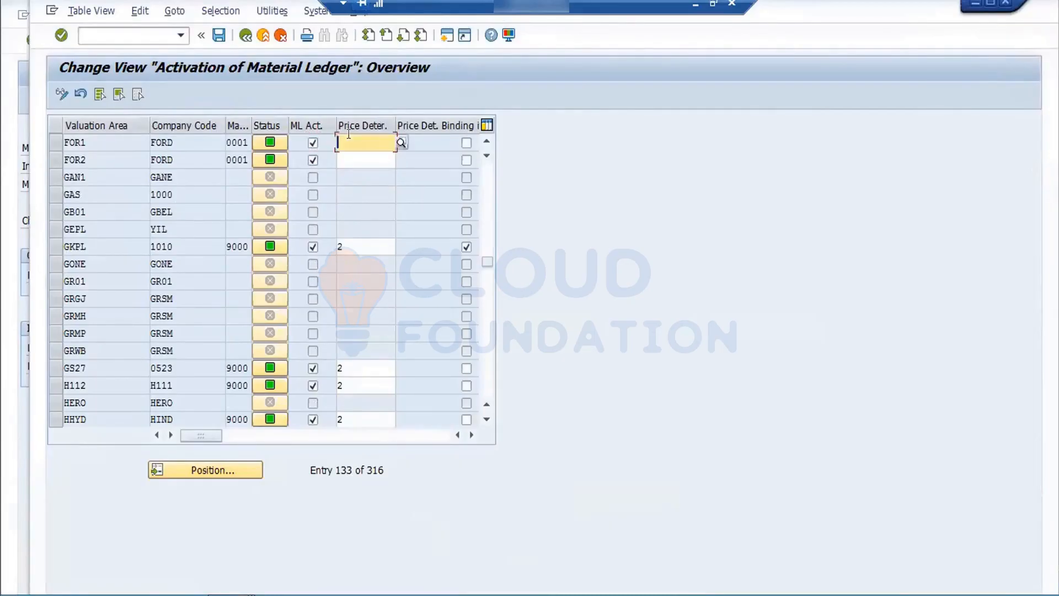
{"action": "type", "text": "2"}
{"action": "left_click", "coordinate": [340, 159]}
{"action": "type", "text": "2"}
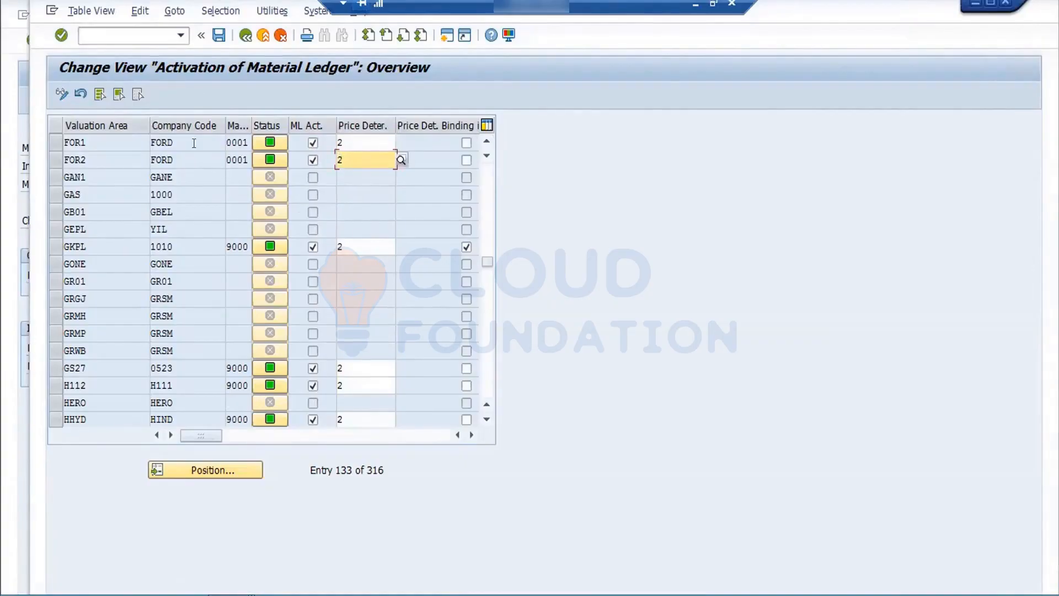
{"action": "left_click", "coordinate": [218, 33]}
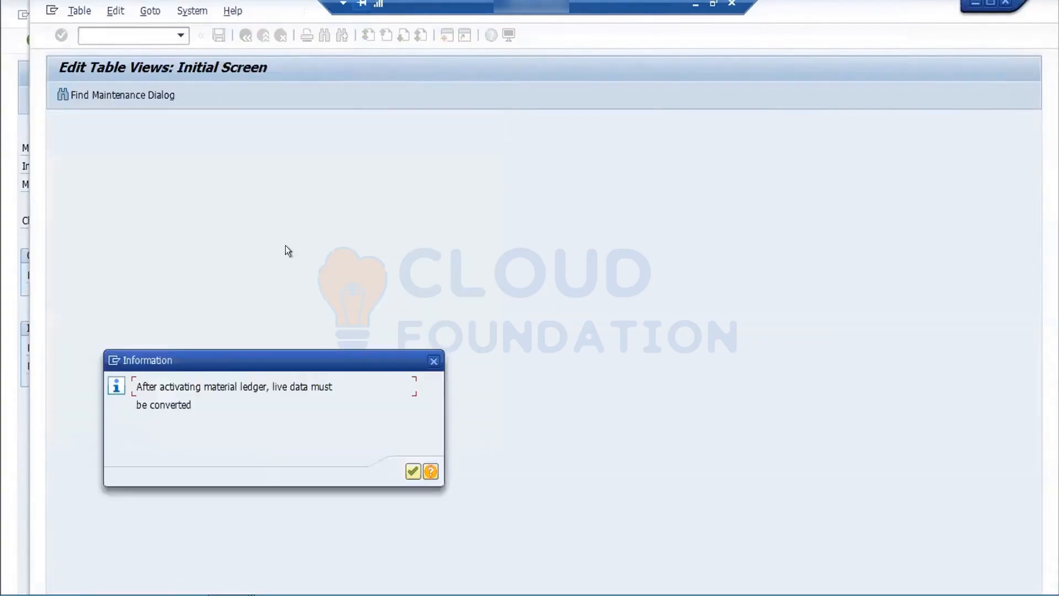
{"action": "left_click", "coordinate": [411, 472]}
{"action": "left_click", "coordinate": [271, 272]}
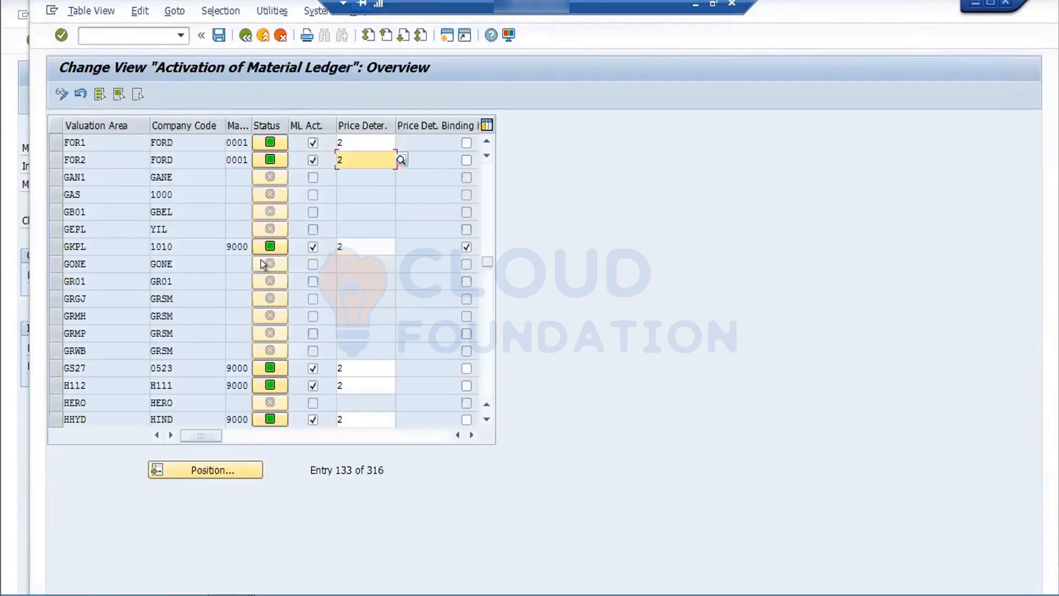
{"action": "left_click", "coordinate": [240, 32]}
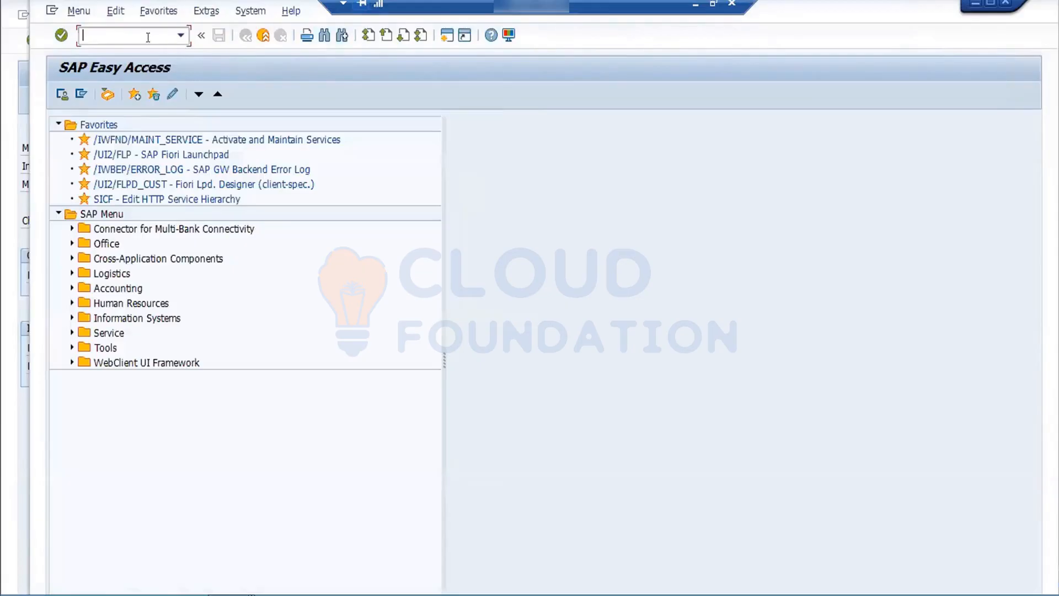
Open the material ledger type definitions and look up a ledger type beginning with F
{"action": "type", "text": "OMS2"}
{"action": "key", "text": "Return"}
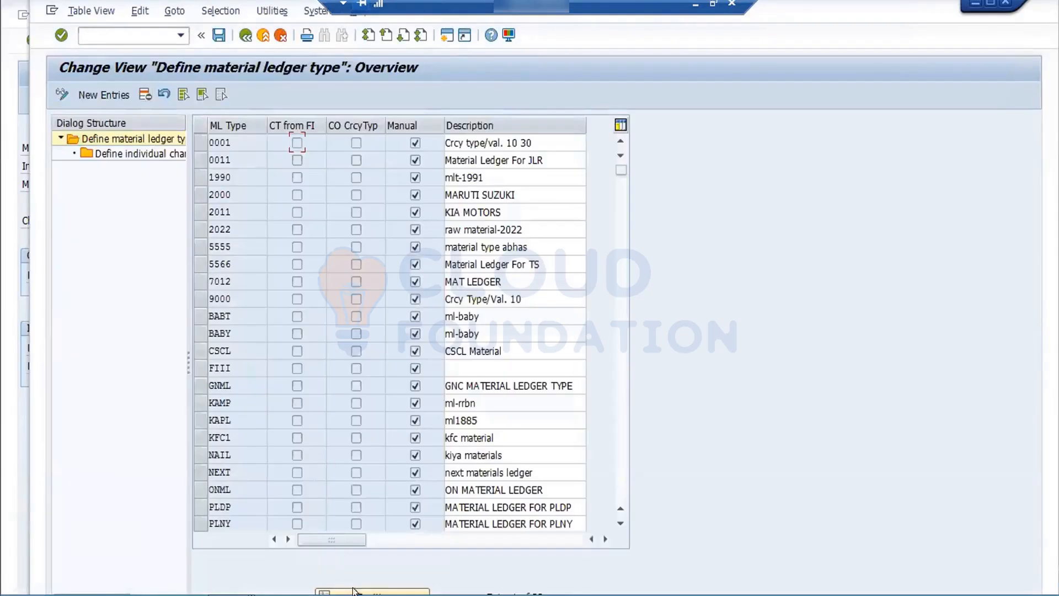
{"action": "left_click", "coordinate": [356, 592]}
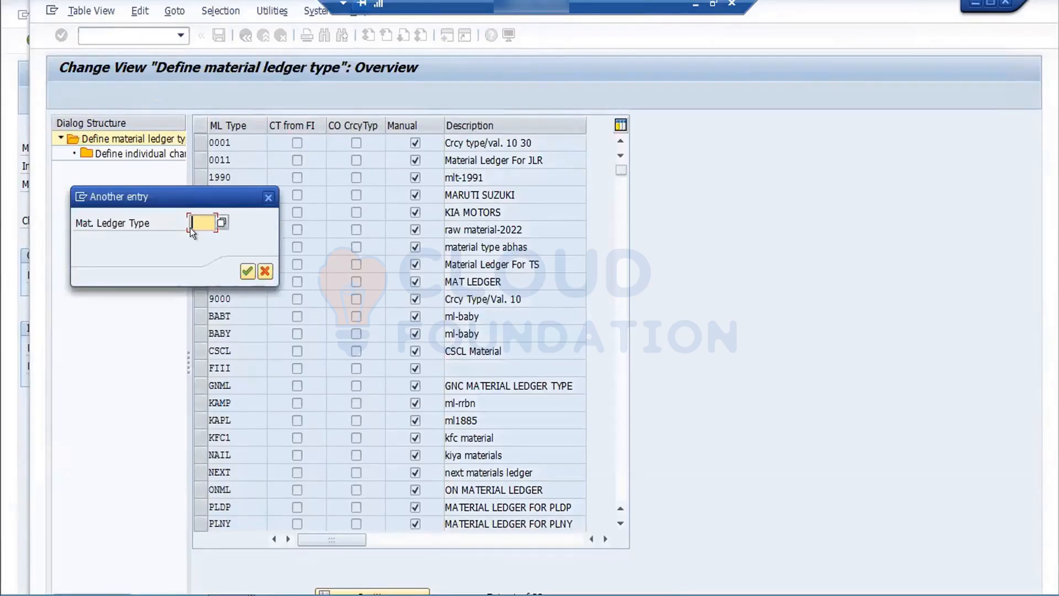
{"action": "type", "text": "ZMSL"}
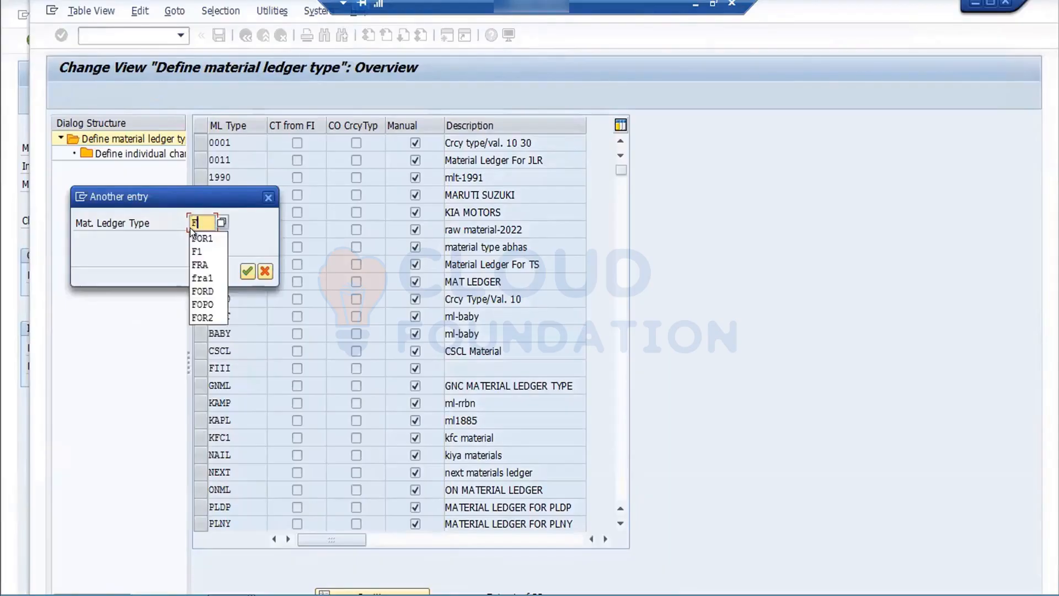
{"action": "key", "text": "Return"}
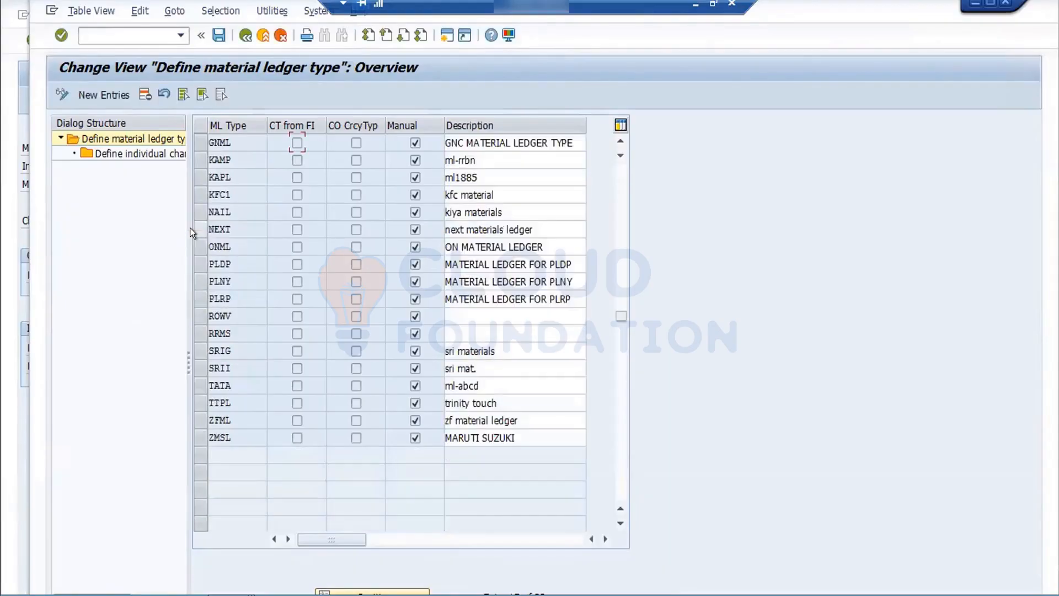
{"action": "left_click", "coordinate": [240, 36]}
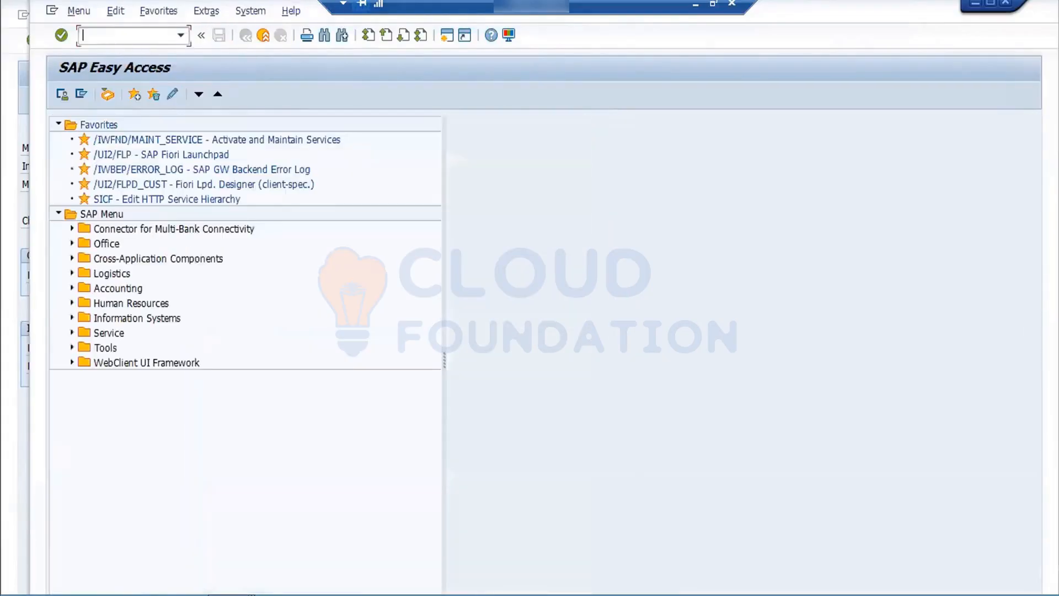
Open transaction CKMSTART for plant FOR1, turning off Background Processing and Test Run and turning on Immediately After Period Chge
{"action": "type", "text": "CKMSTART"}
{"action": "key", "text": "Return"}
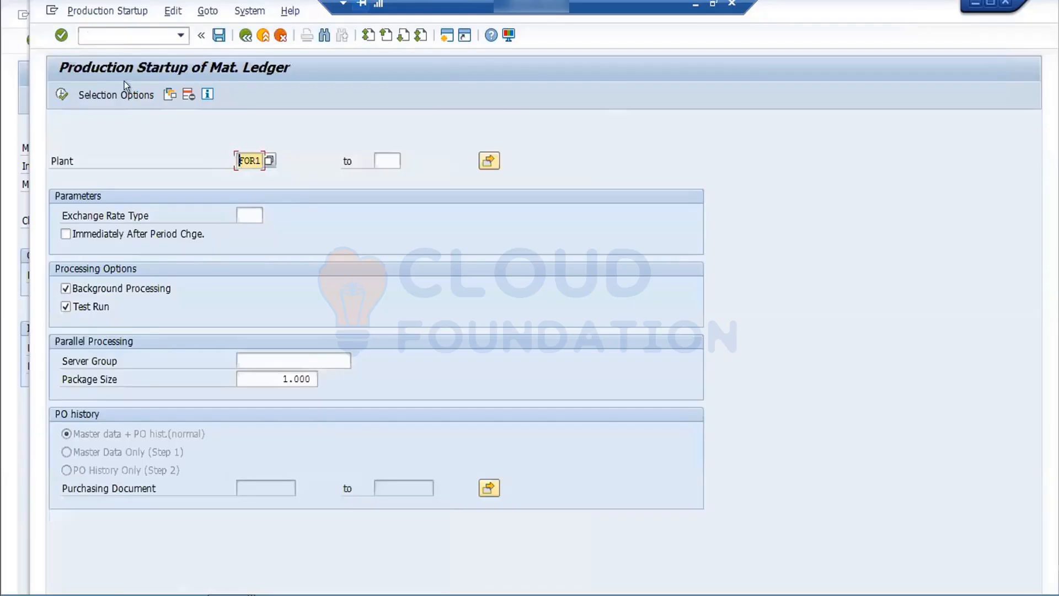
{"action": "left_click", "coordinate": [84, 231]}
{"action": "left_click", "coordinate": [71, 281]}
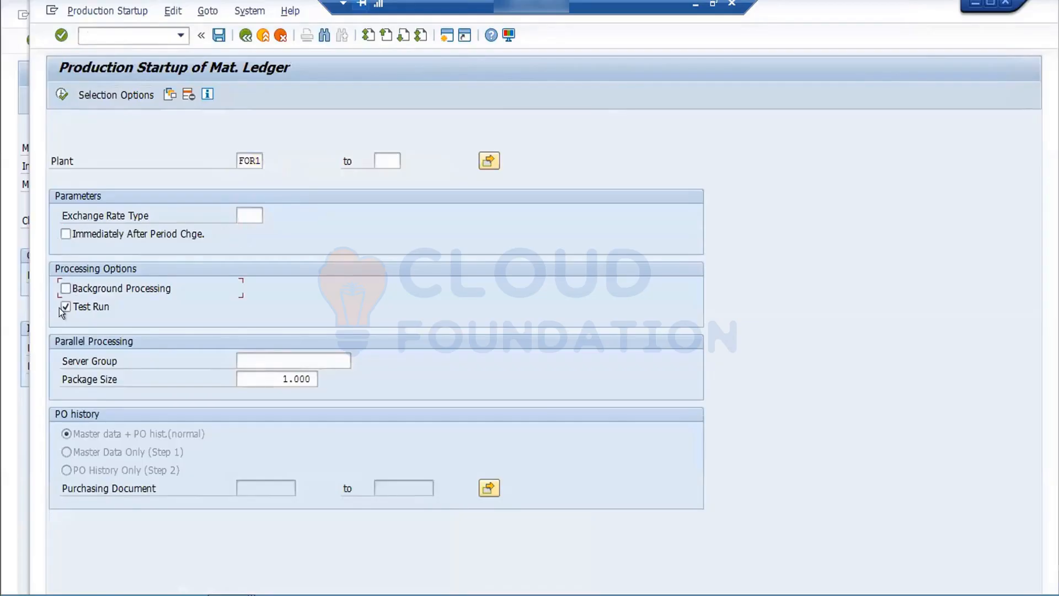
{"action": "left_click", "coordinate": [61, 307]}
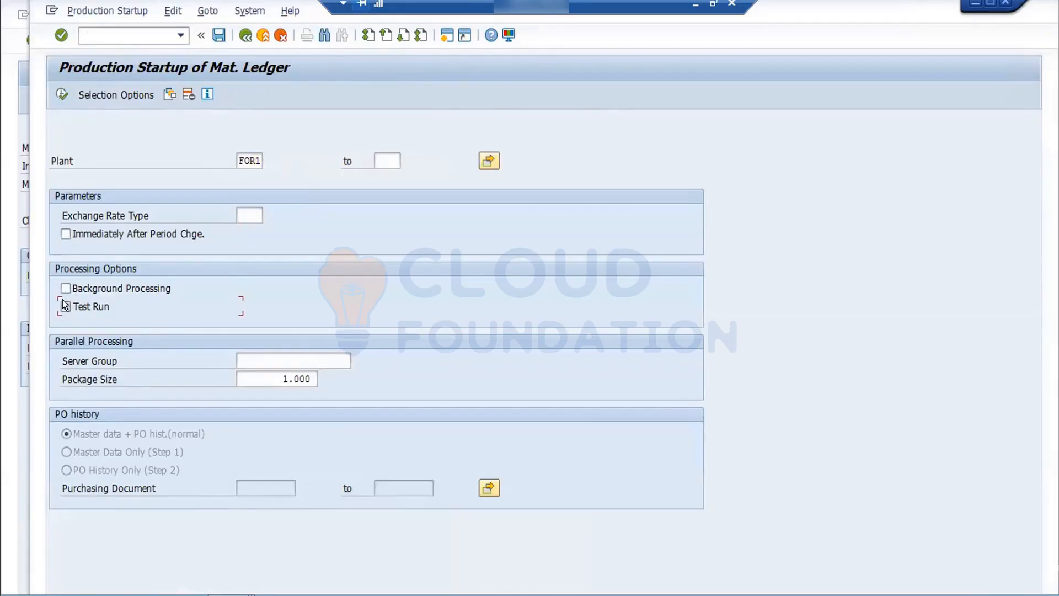
{"action": "left_click", "coordinate": [107, 233]}
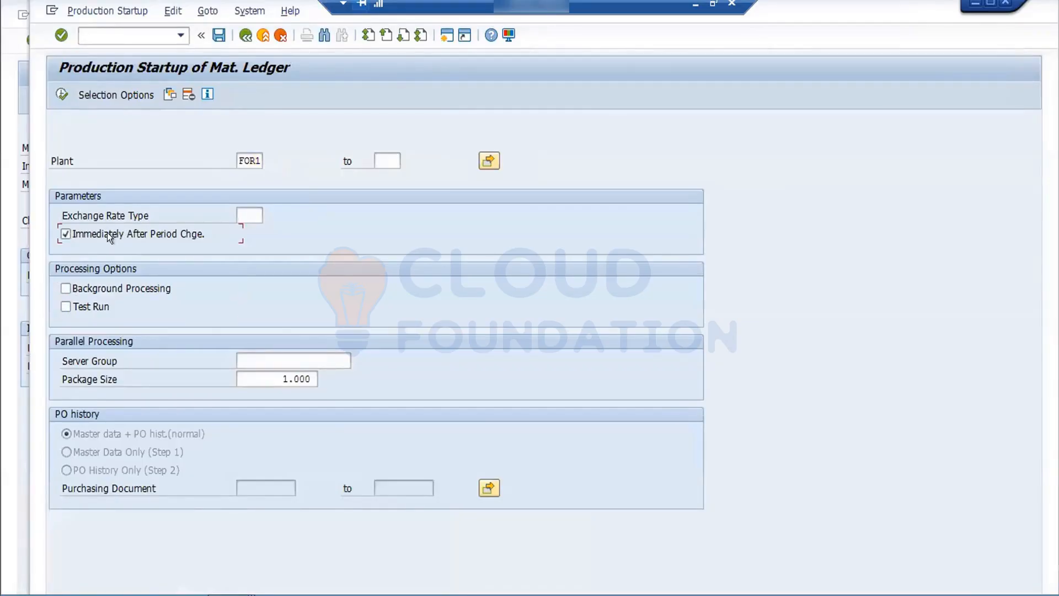
Execute the production startup for plant FOR1 and return from the log to the selection screen
{"action": "left_click", "coordinate": [61, 94]}
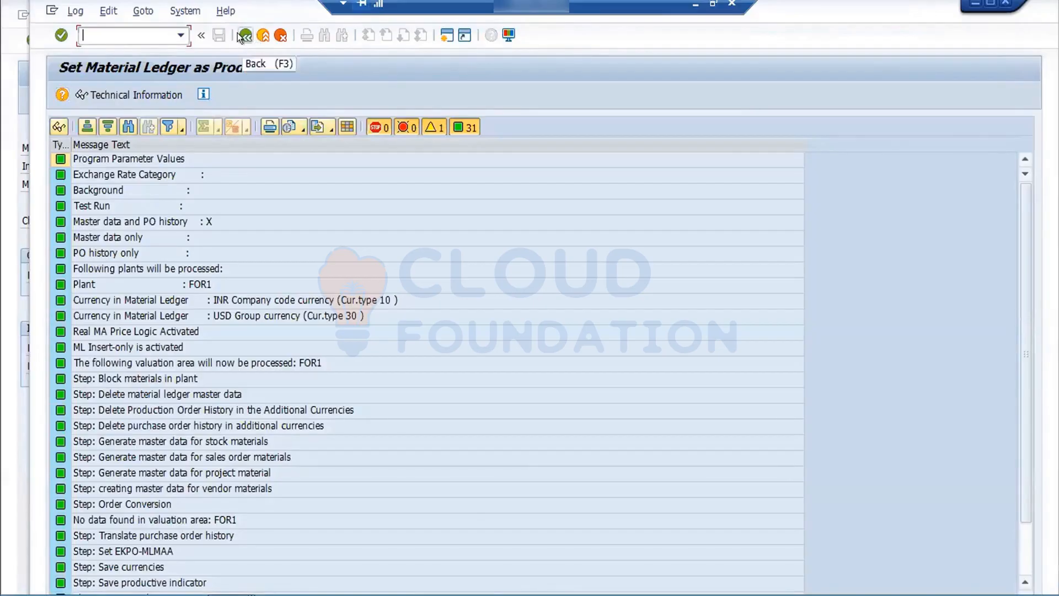
{"action": "left_click", "coordinate": [238, 35]}
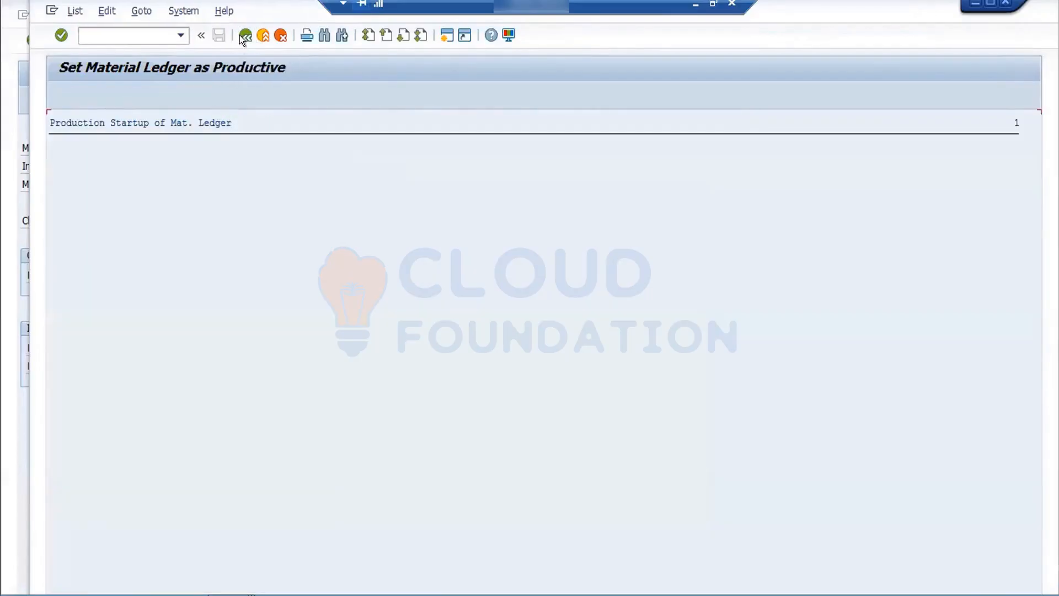
{"action": "left_click", "coordinate": [240, 34]}
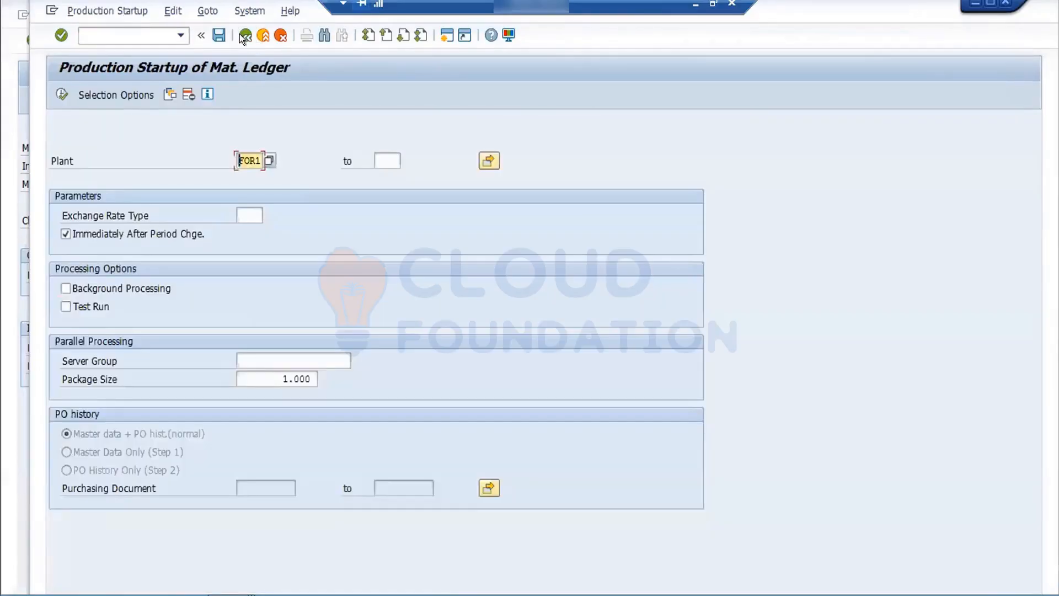
Try to execute the production startup for plant FOR1 with Background Processing turned on, and turn that option off again
{"action": "left_click", "coordinate": [125, 287]}
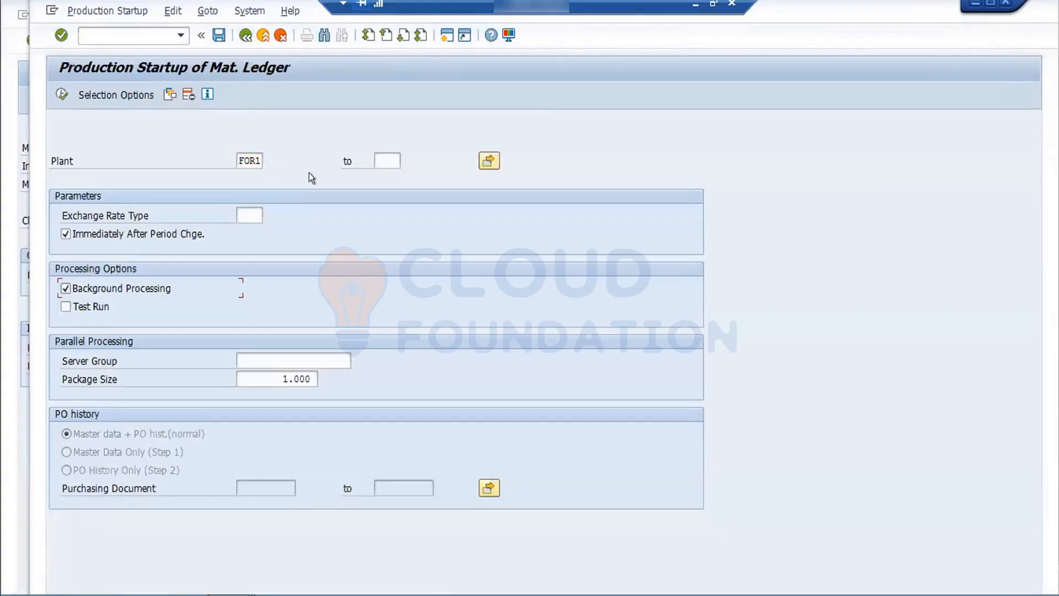
{"action": "left_click", "coordinate": [59, 95]}
{"action": "left_click", "coordinate": [59, 95]}
{"action": "left_click", "coordinate": [66, 288]}
Set the upper end of the plant range to FOR2 and try to execute the production startup
{"action": "left_click", "coordinate": [385, 157]}
{"action": "type", "text": "FOR2"}
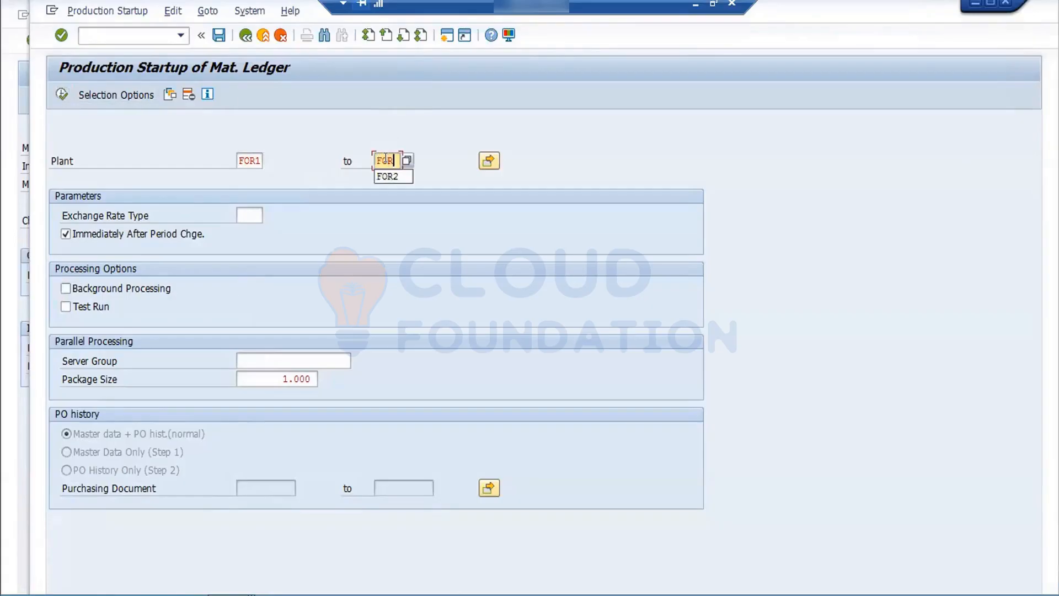
{"action": "key", "text": "Return"}
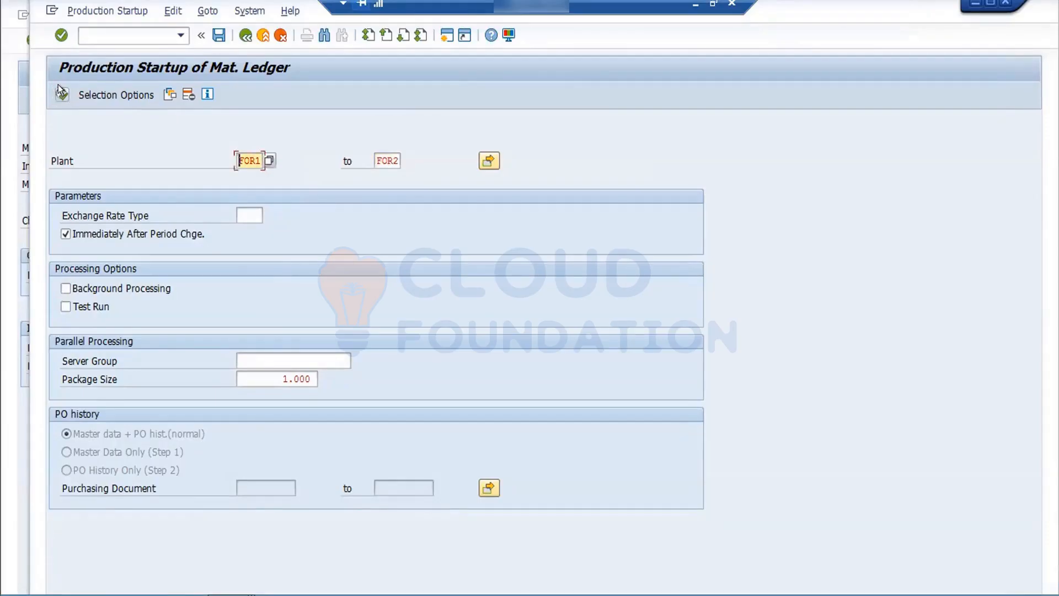
Try to remove the upper limit FOR2 from the plant's range in the multiple selection and apply it
{"action": "left_click", "coordinate": [489, 160]}
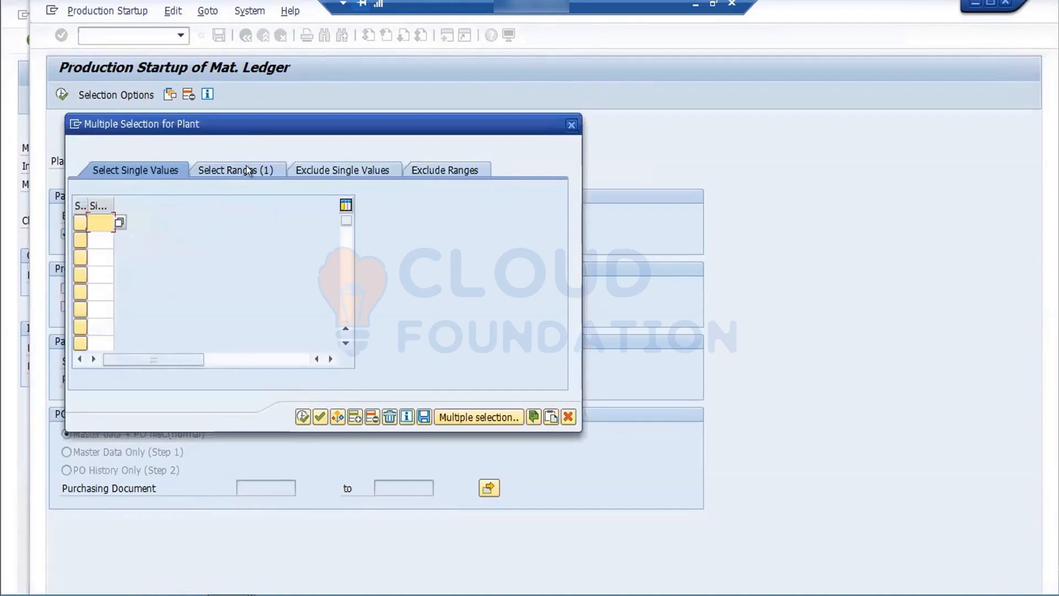
{"action": "left_click", "coordinate": [246, 166]}
{"action": "left_click", "coordinate": [134, 217]}
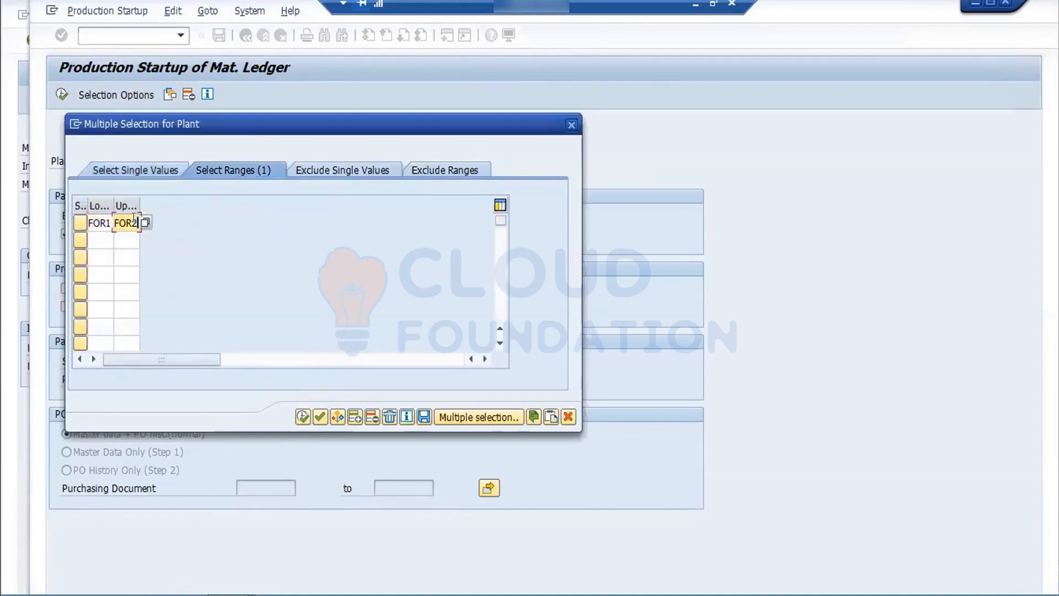
{"action": "key", "text": "BackSpace"}
{"action": "key", "text": "BackSpace"}
{"action": "key", "text": "BackSpace"}
{"action": "key", "text": "BackSpace"}
{"action": "key", "text": "Return"}
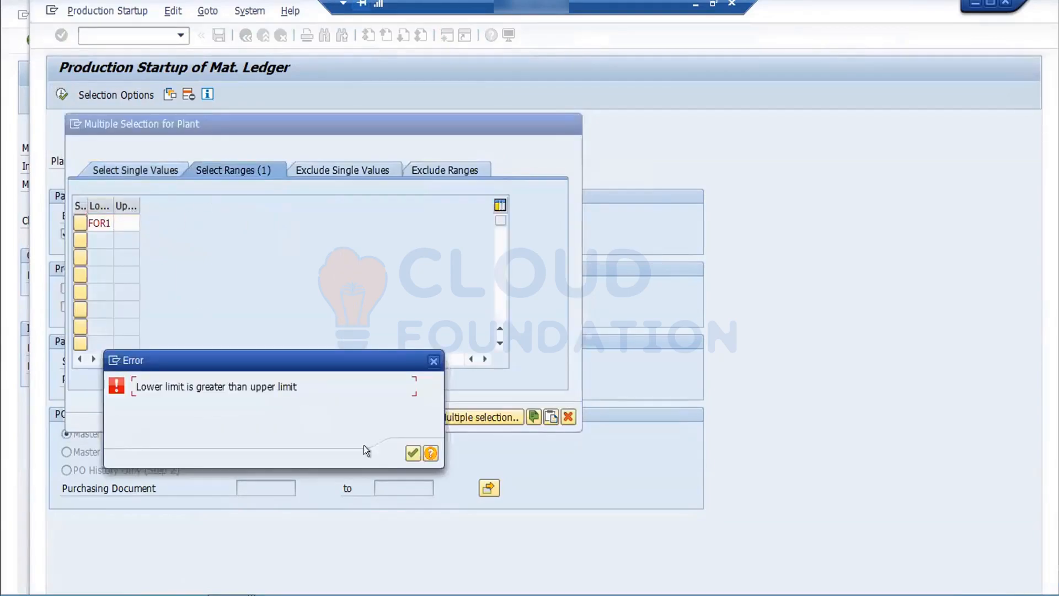
{"action": "left_click", "coordinate": [411, 453]}
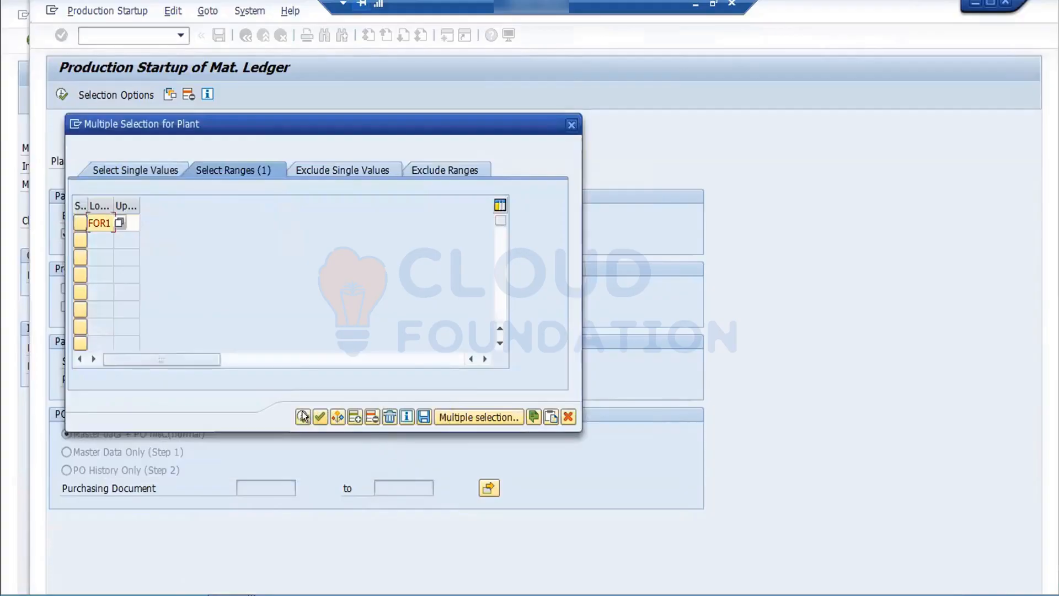
{"action": "left_click", "coordinate": [303, 415]}
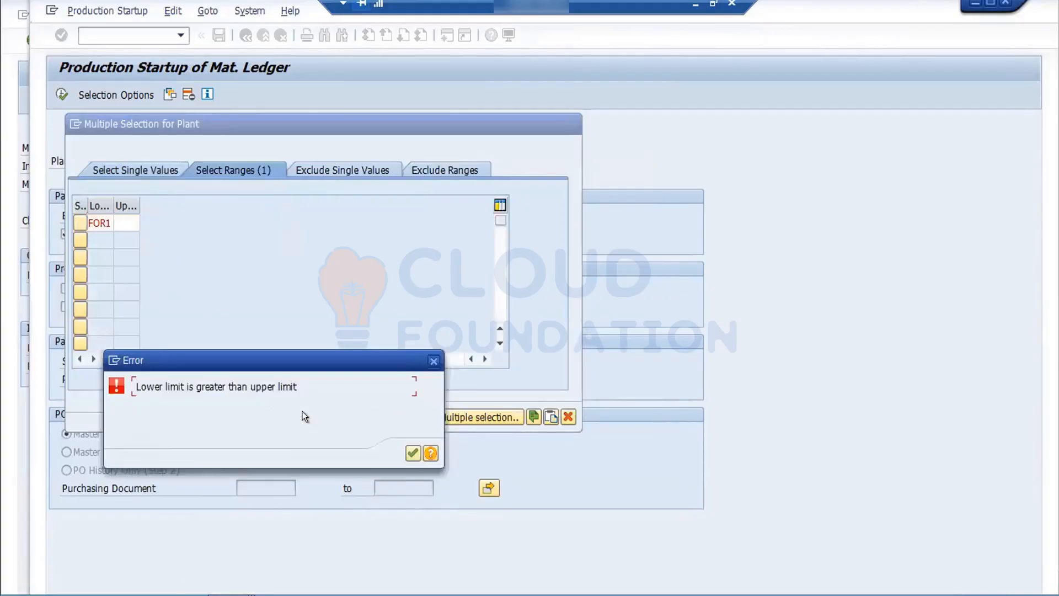
{"action": "left_click", "coordinate": [413, 452]}
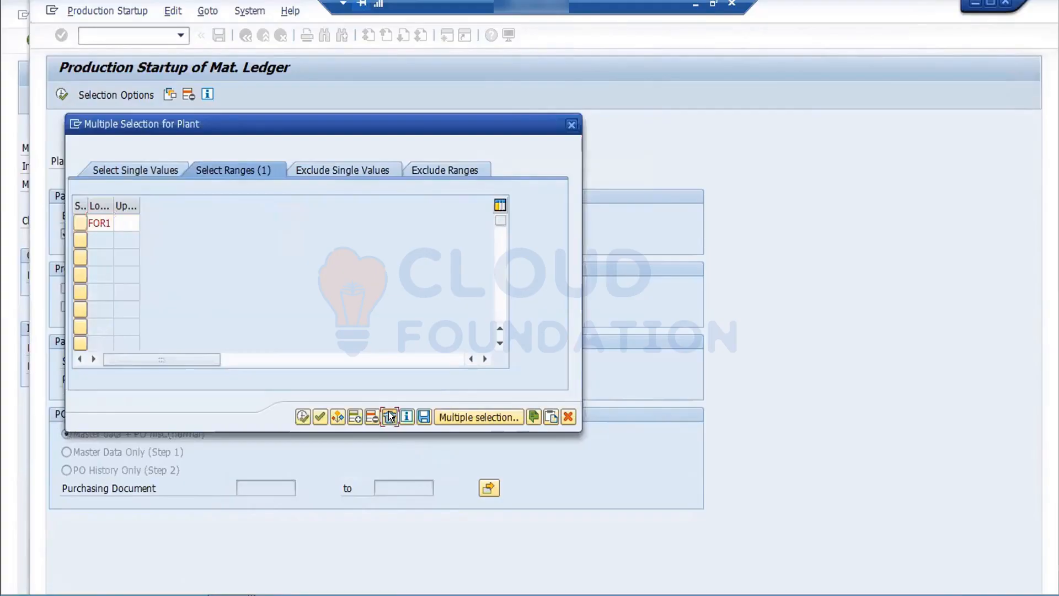
Delete the entire plant selection and copy the change back to the selection screen
{"action": "left_click", "coordinate": [389, 416]}
{"action": "left_click", "coordinate": [568, 417]}
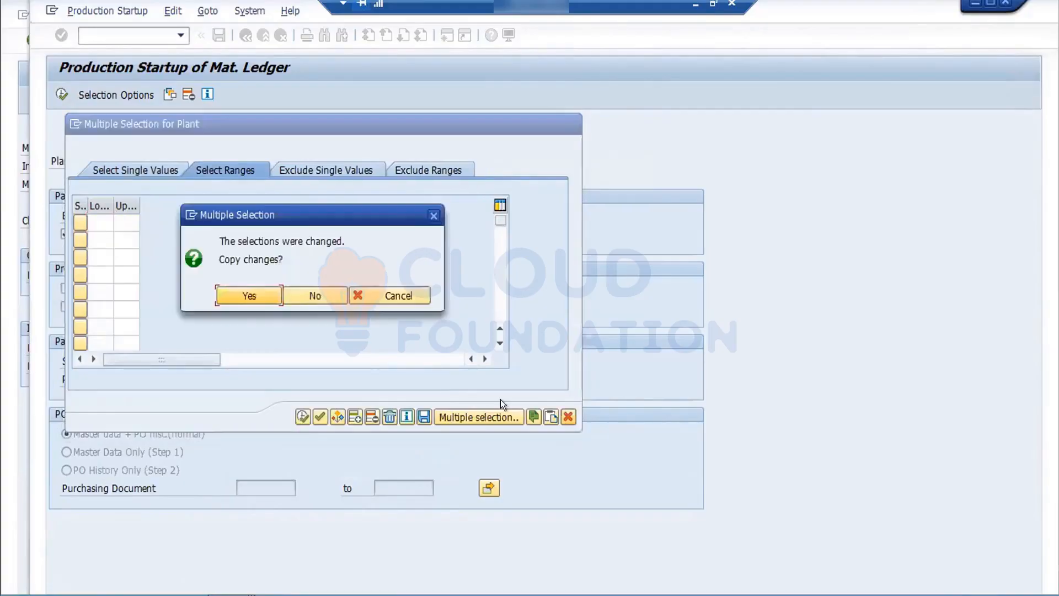
{"action": "left_click", "coordinate": [264, 286]}
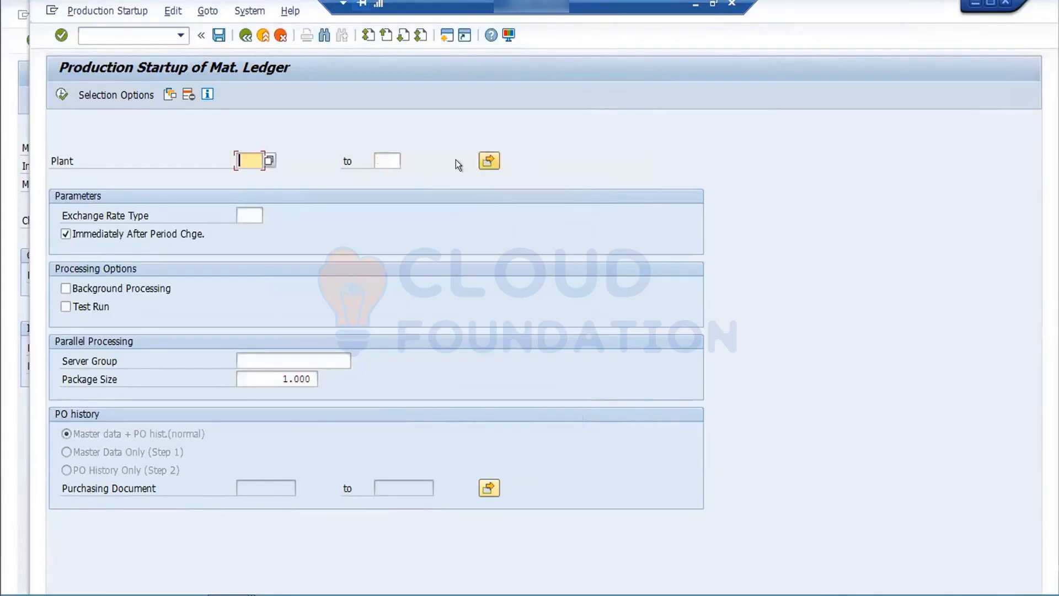
Enter plant FOR1 and add FOR2 as a second single value in the multiple selection for Plant
{"action": "type", "text": "FOR1"}
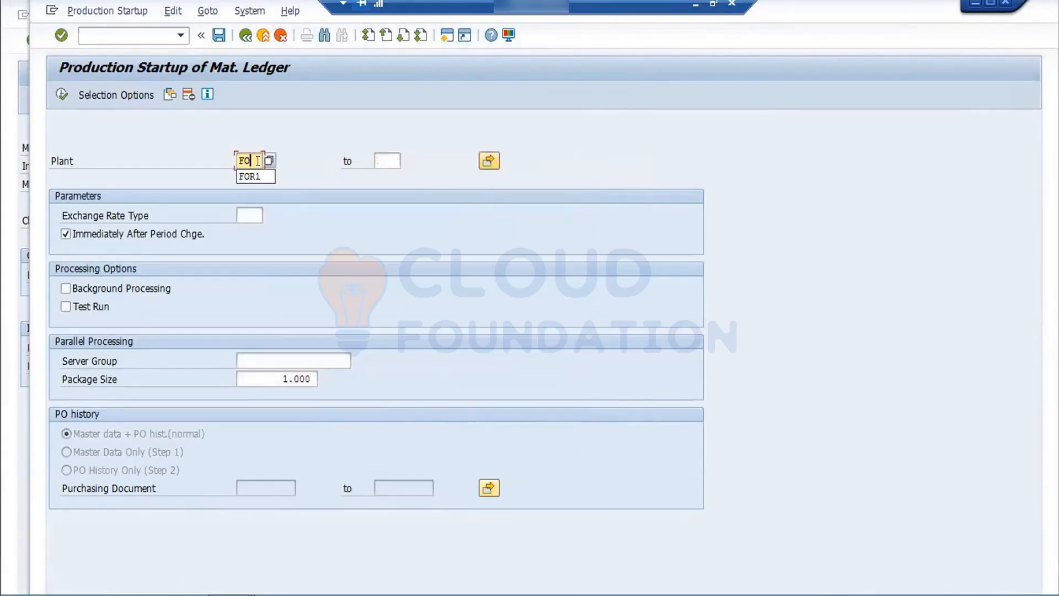
{"action": "left_click", "coordinate": [486, 160]}
{"action": "left_click", "coordinate": [100, 239]}
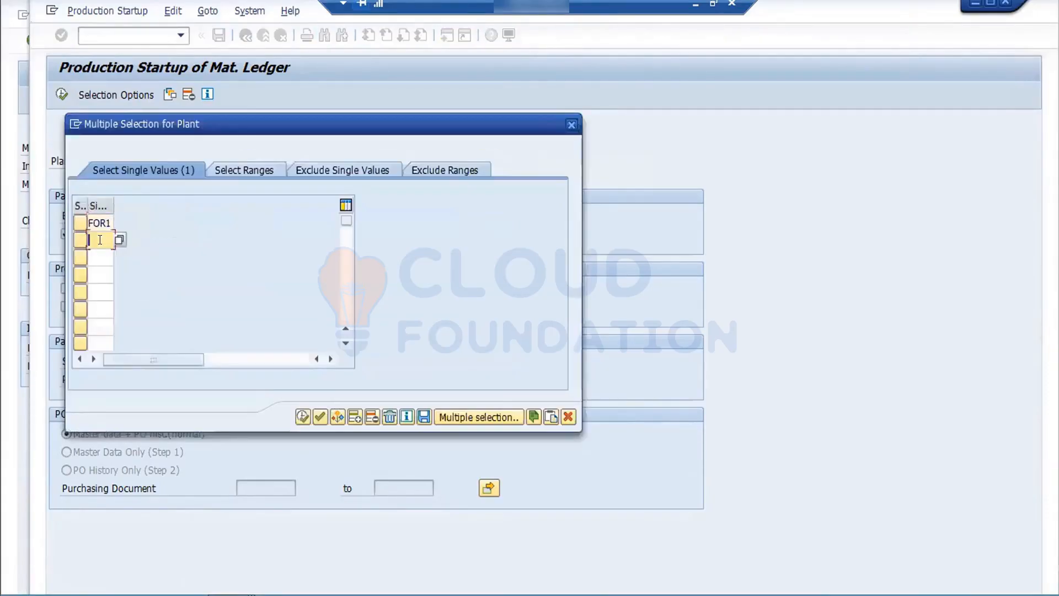
{"action": "type", "text": "FOR2"}
{"action": "key", "text": "Return"}
{"action": "left_click", "coordinate": [302, 417]}
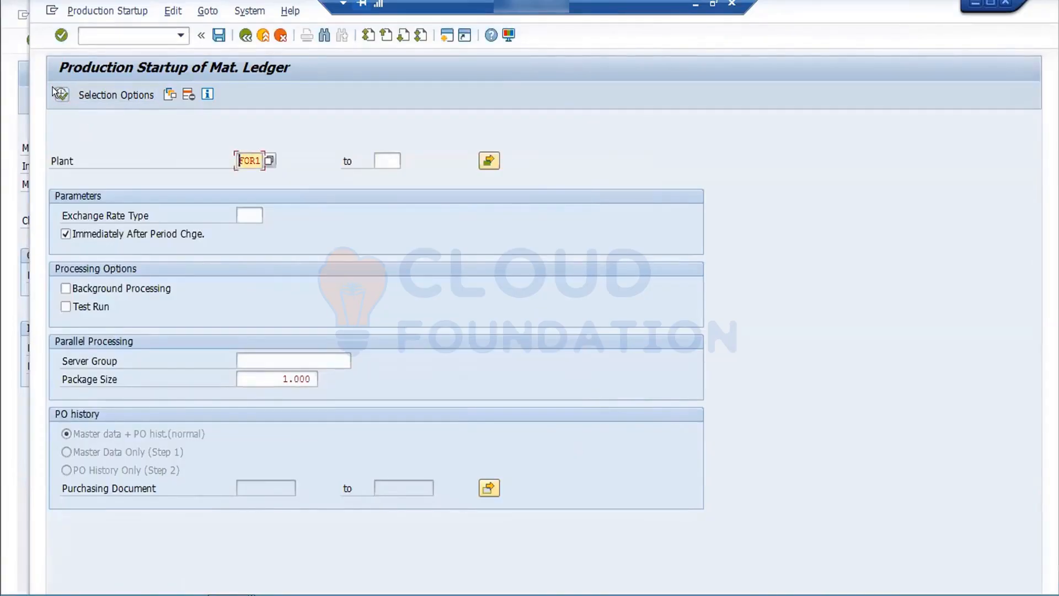
Remove FOR2 from the plant's single values and apply the selection
{"action": "left_click", "coordinate": [484, 163]}
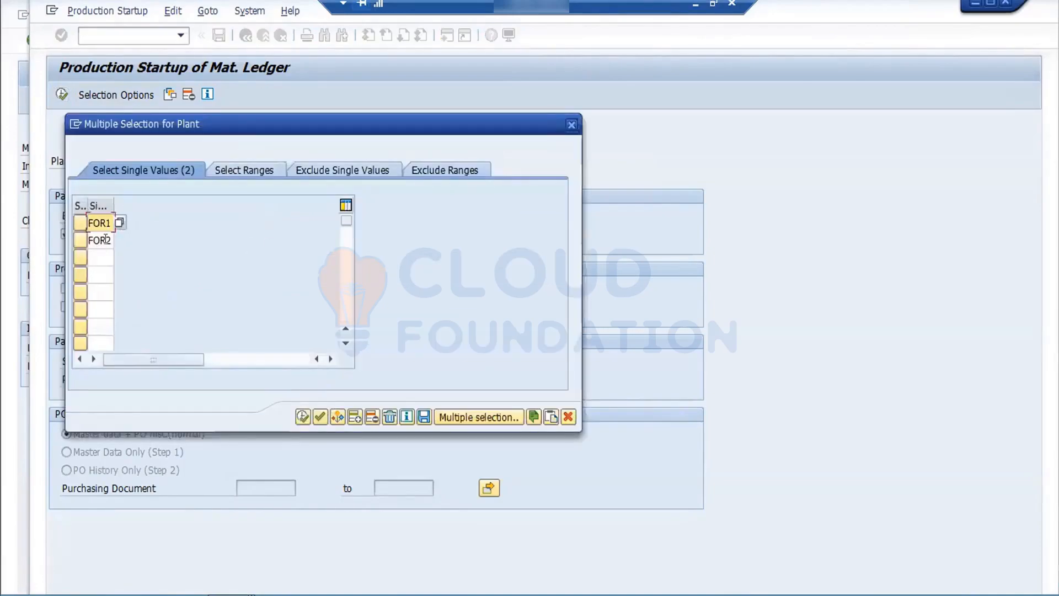
{"action": "double_click", "coordinate": [100, 240]}
{"action": "key", "text": "Delete"}
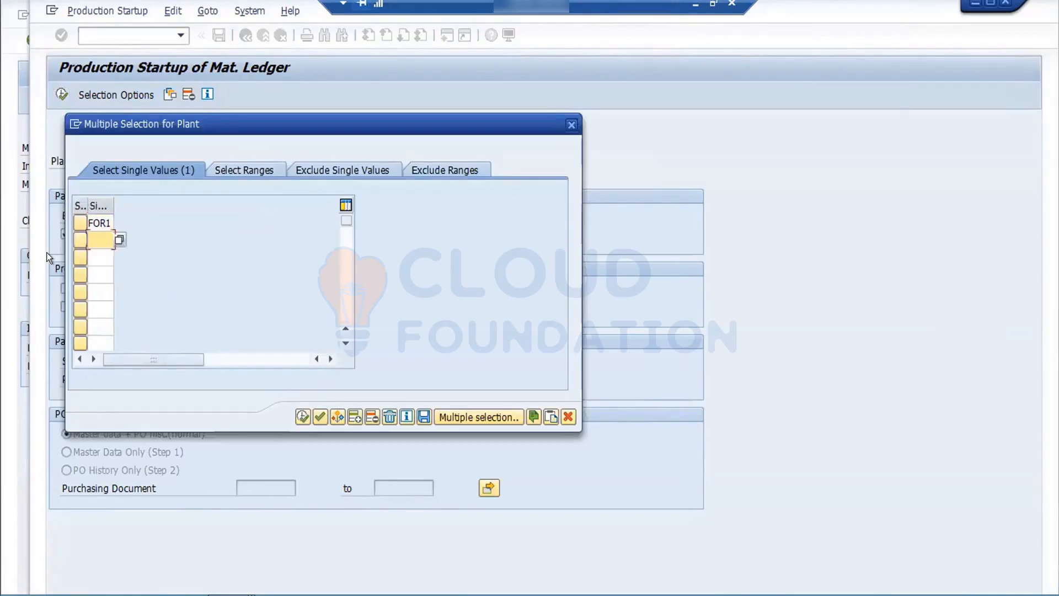
{"action": "left_click", "coordinate": [303, 417]}
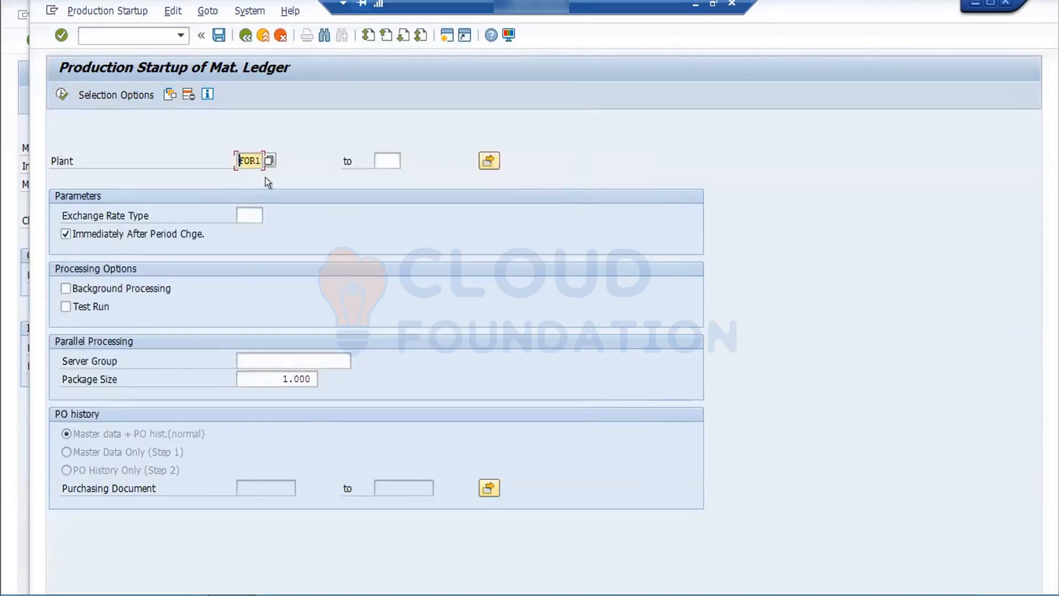
Execute the material ledger production startup for plant FOR2, review its log to the end and leave the transaction
{"action": "key", "text": "shift+End"}
{"action": "type", "text": "FOR2"}
{"action": "key", "text": "Home"}
{"action": "left_click", "coordinate": [65, 229]}
{"action": "left_click", "coordinate": [60, 90]}
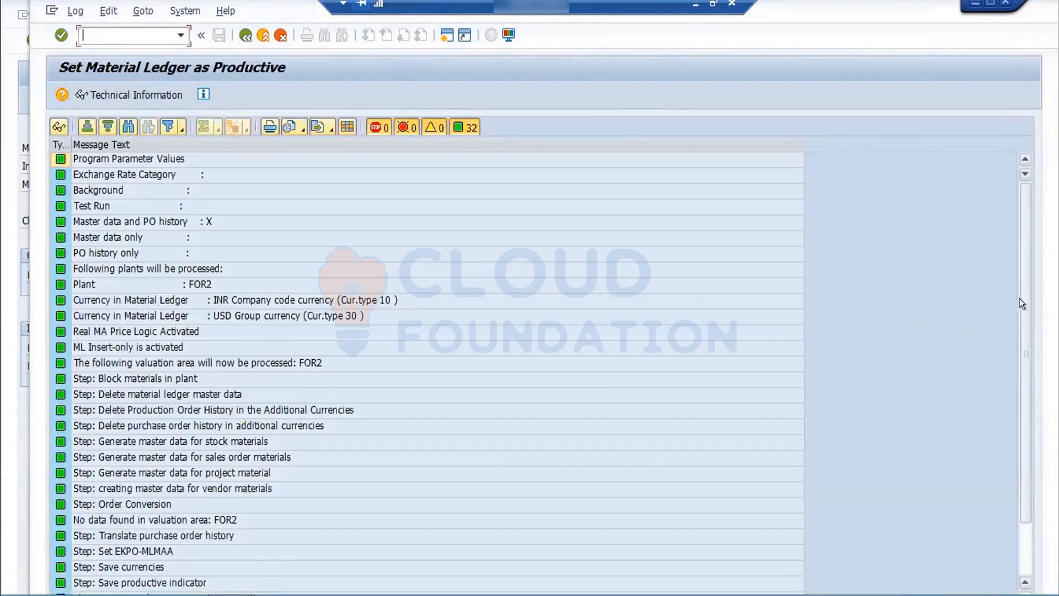
{"action": "left_click_drag", "start_coordinate": [1020, 296], "coordinate": [1033, 524]}
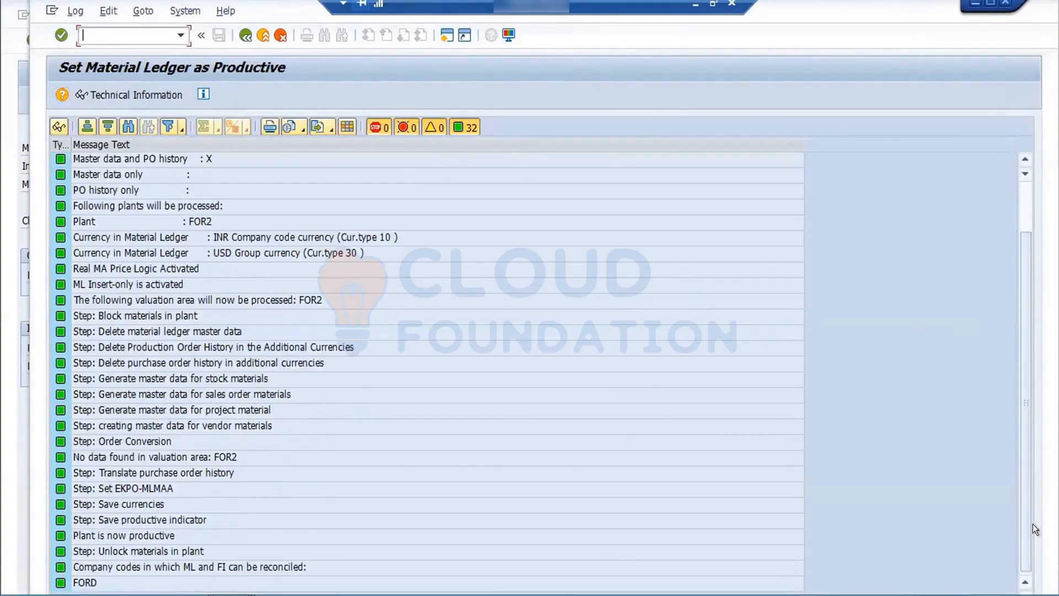
{"action": "left_click", "coordinate": [241, 33]}
{"action": "left_click", "coordinate": [241, 32]}
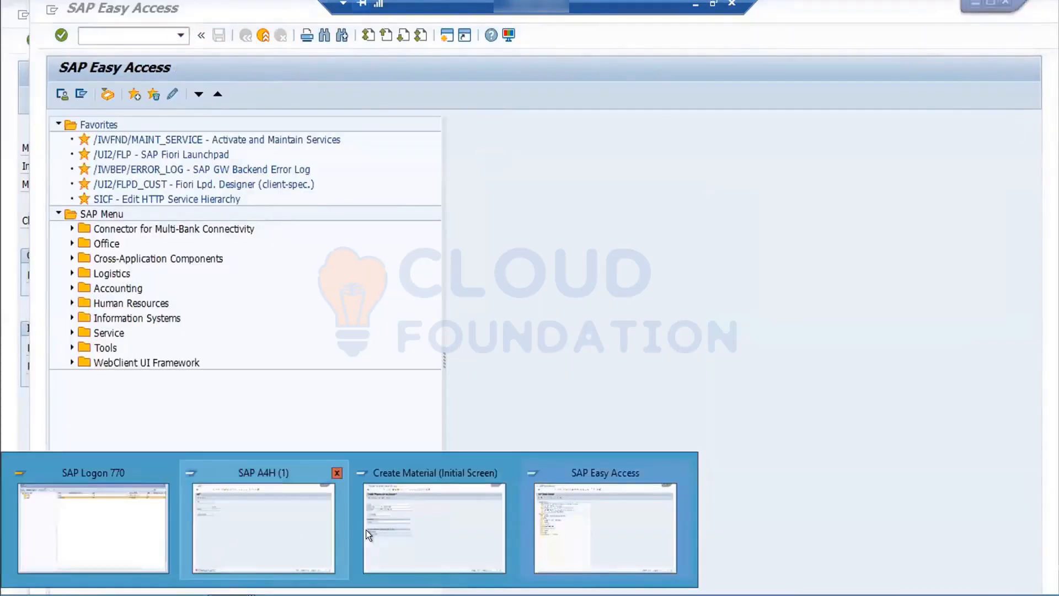
Switch to the Create Material session and select the views Basic Data 1, Basic Data 2 and Purchasing
{"action": "left_click", "coordinate": [439, 521]}
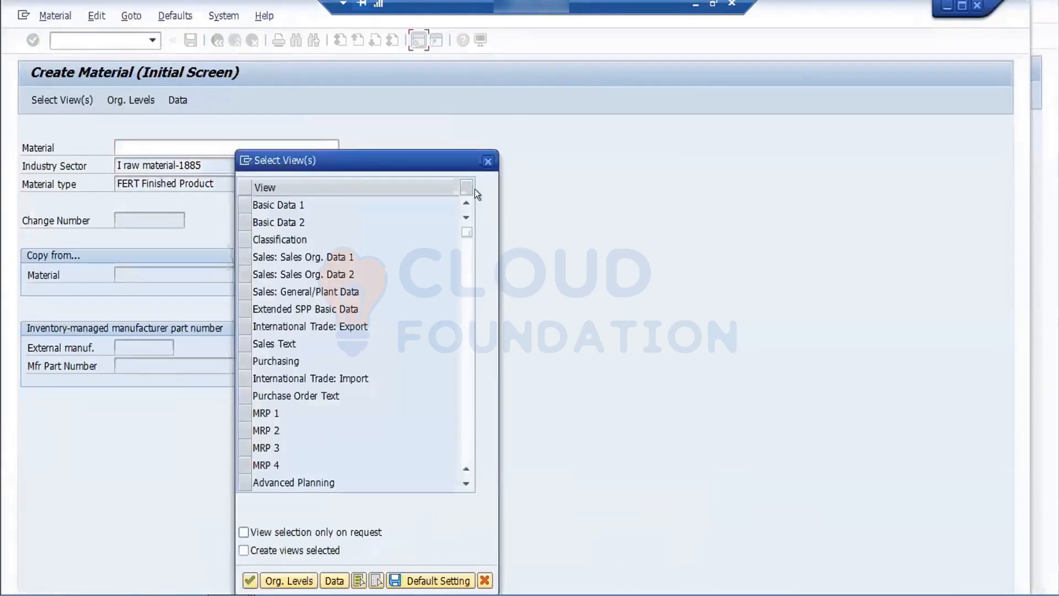
{"action": "left_click", "coordinate": [244, 204]}
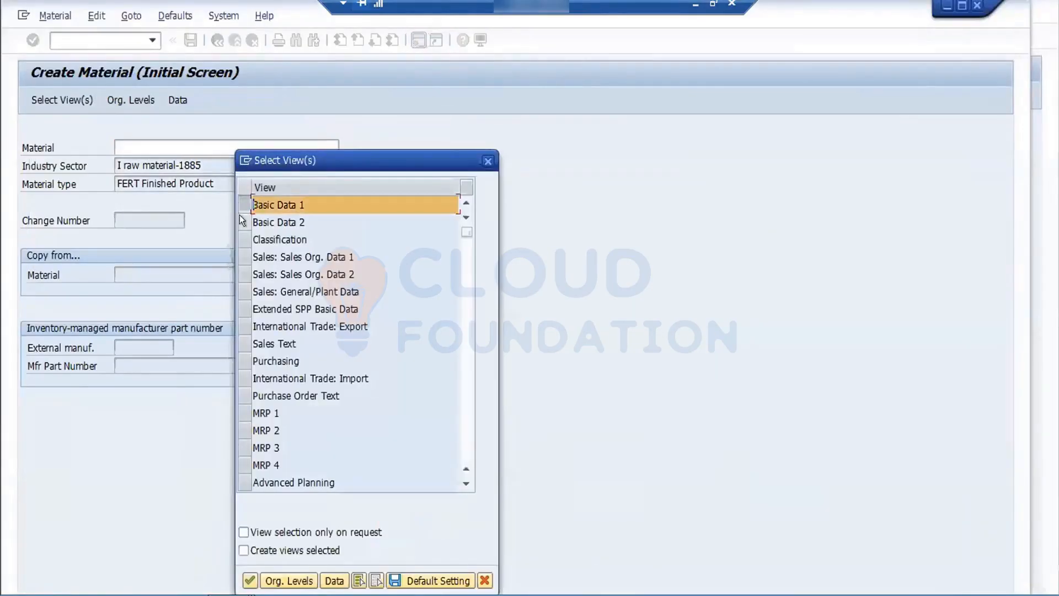
{"action": "left_click", "coordinate": [243, 222]}
{"action": "left_click", "coordinate": [240, 358]}
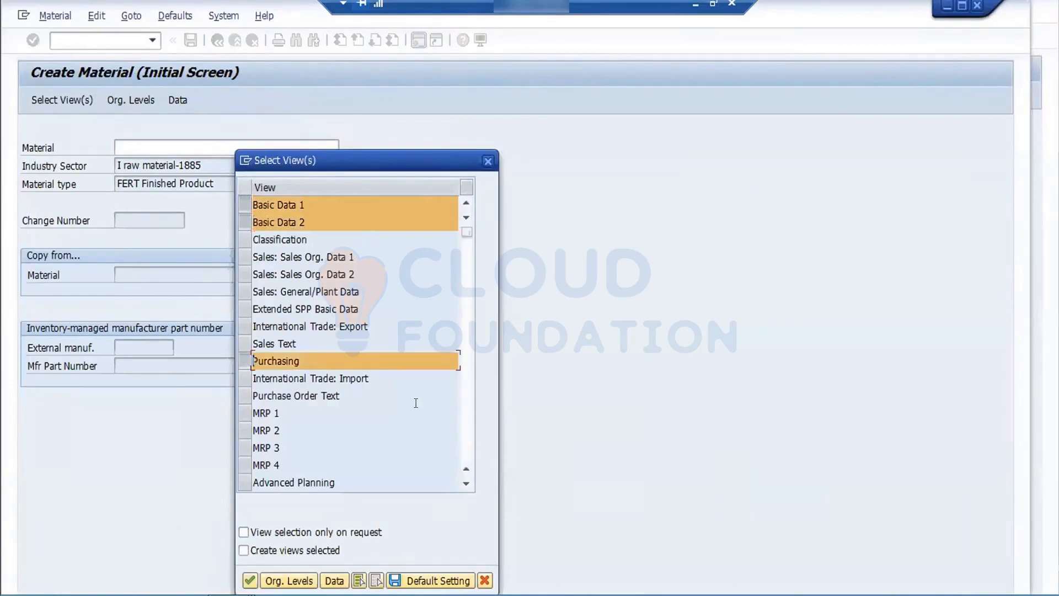
Add the views Accounting 1, Accounting 2, General Plant Data / Storage 1 and Storage 2, and confirm the view selection
{"action": "scroll", "coordinate": [467, 469], "scroll_direction": "down", "scroll_amount": 3}
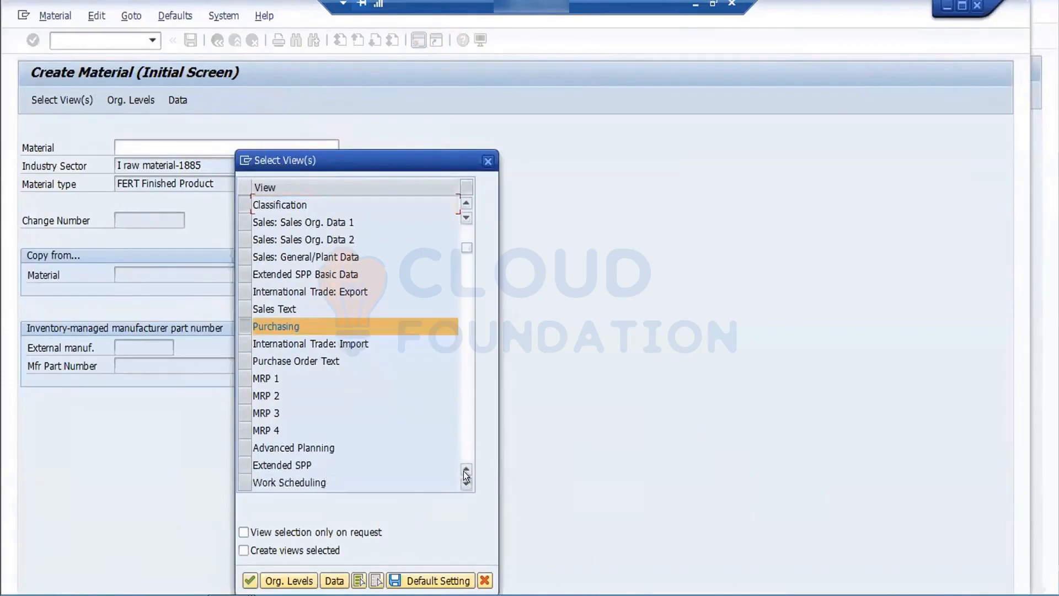
{"action": "scroll", "coordinate": [464, 471], "scroll_direction": "down", "scroll_amount": 6}
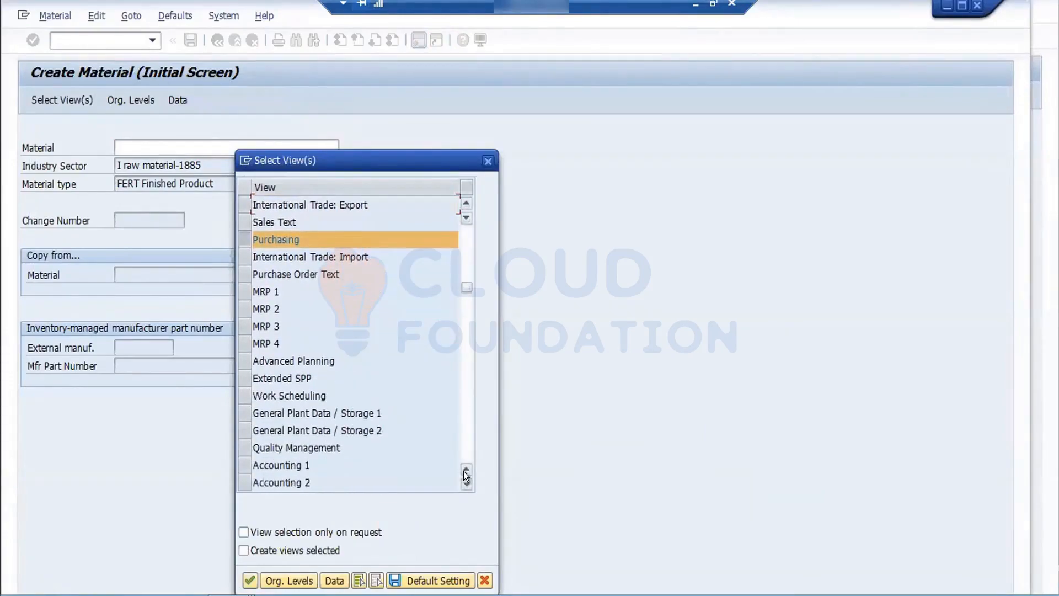
{"action": "left_click", "coordinate": [243, 447]}
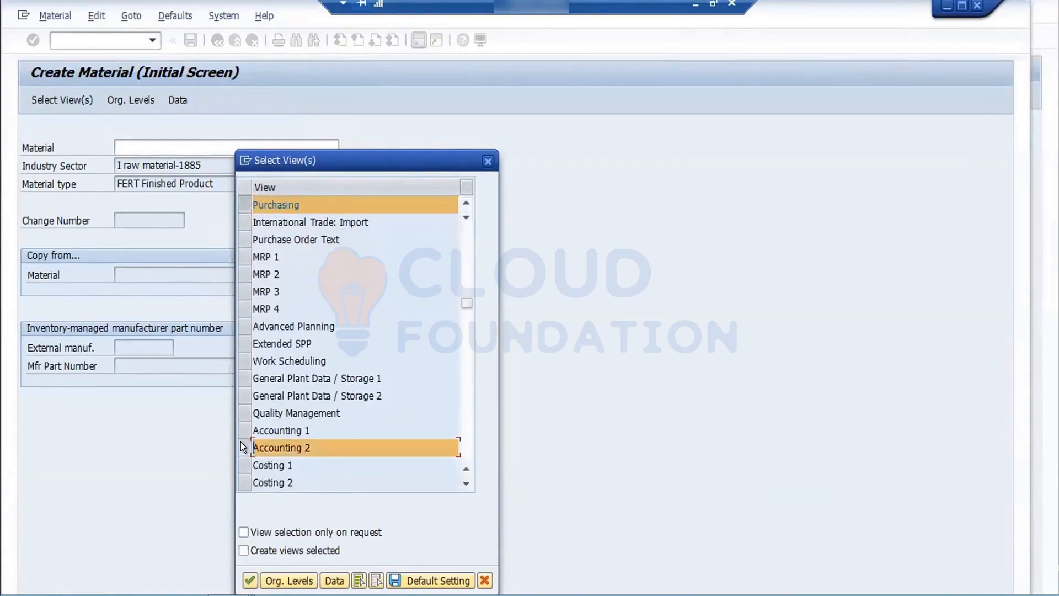
{"action": "left_click", "coordinate": [241, 429]}
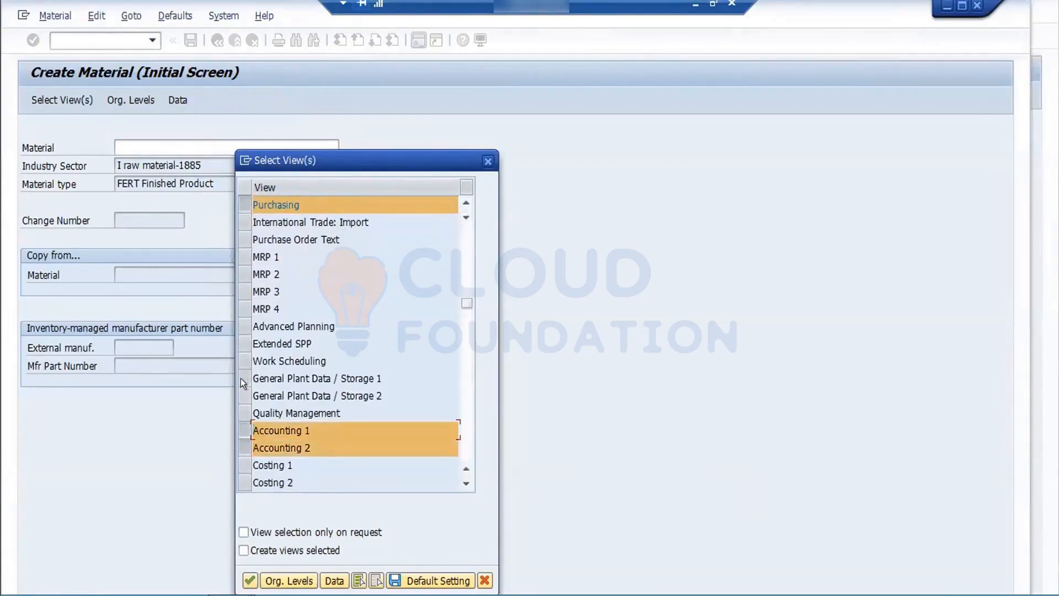
{"action": "left_click", "coordinate": [241, 386]}
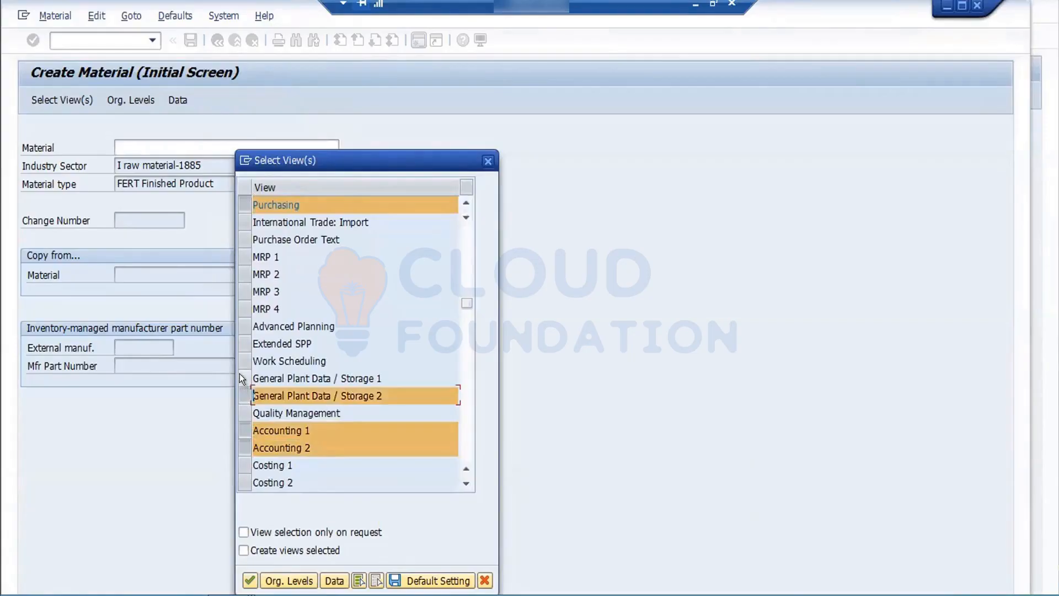
{"action": "left_click", "coordinate": [241, 379]}
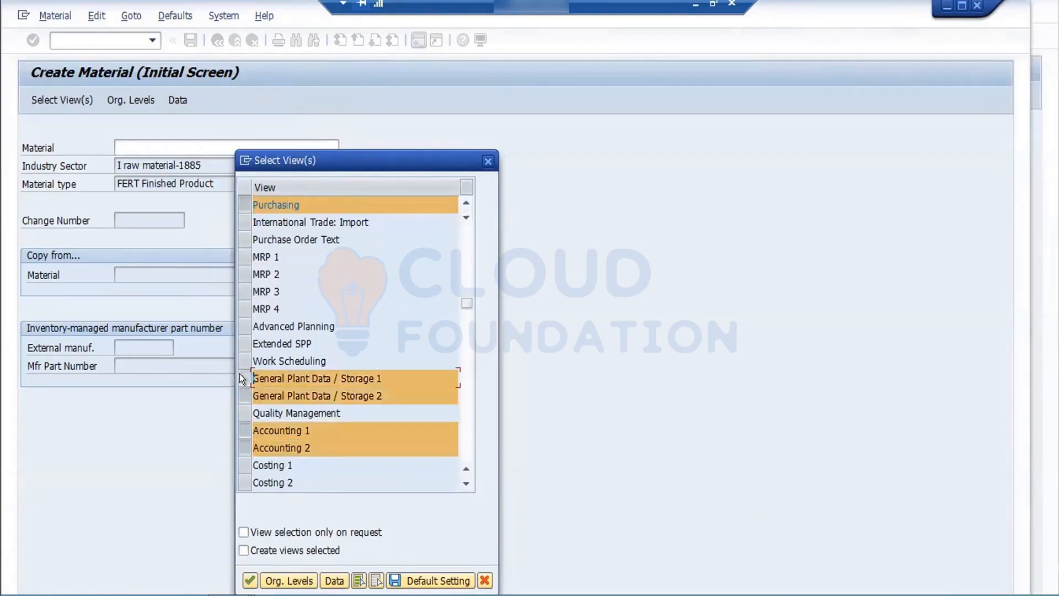
{"action": "left_click", "coordinate": [243, 576]}
Set the organizational levels to plant FOR1 and storage location FOS1 and confirm them
{"action": "type", "text": "FOR1"}
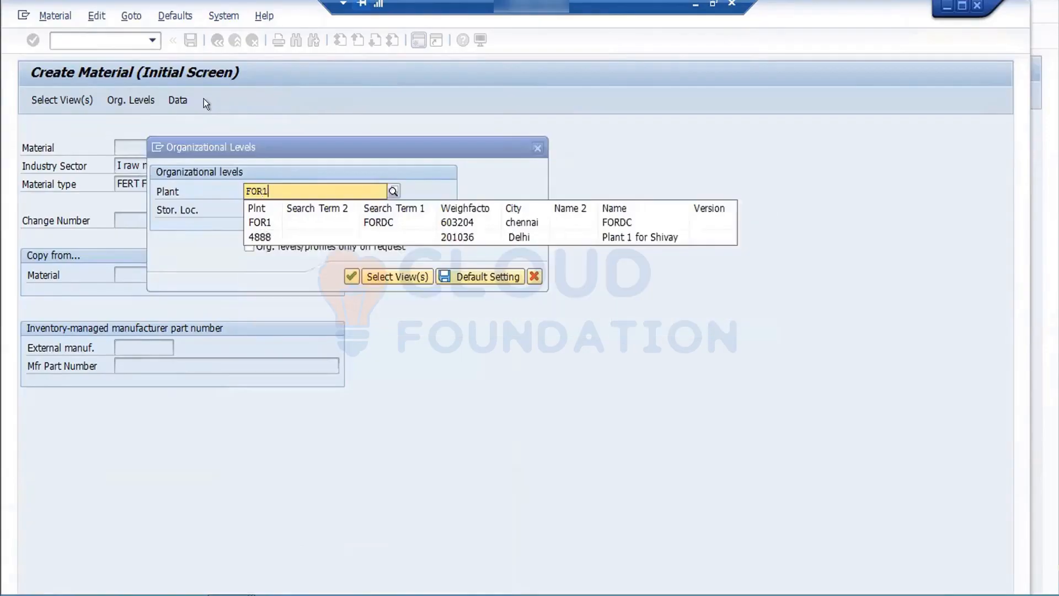
{"action": "key", "text": "Tab"}
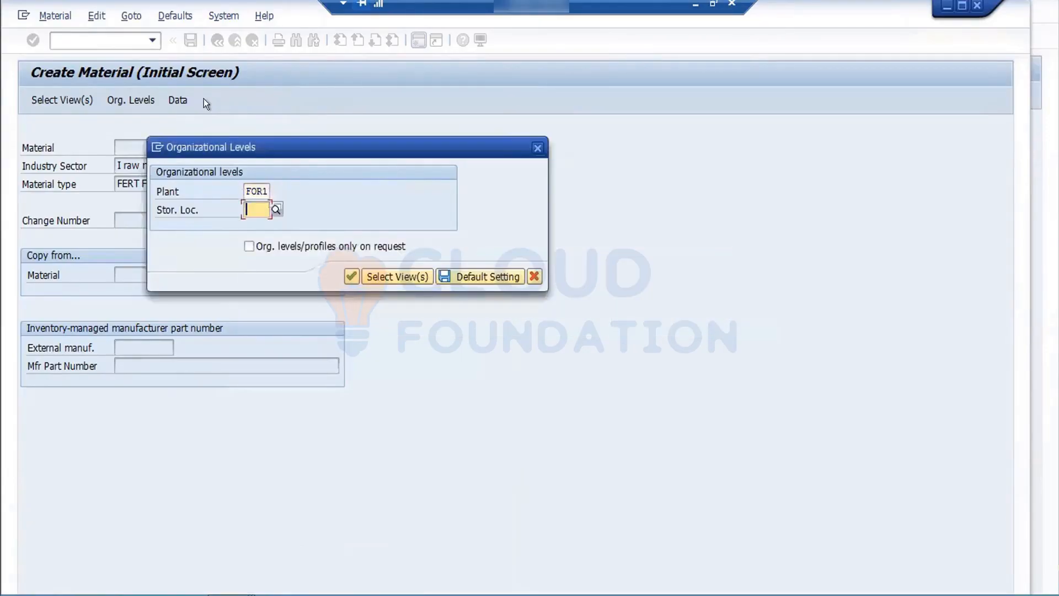
{"action": "type", "text": "FOS1"}
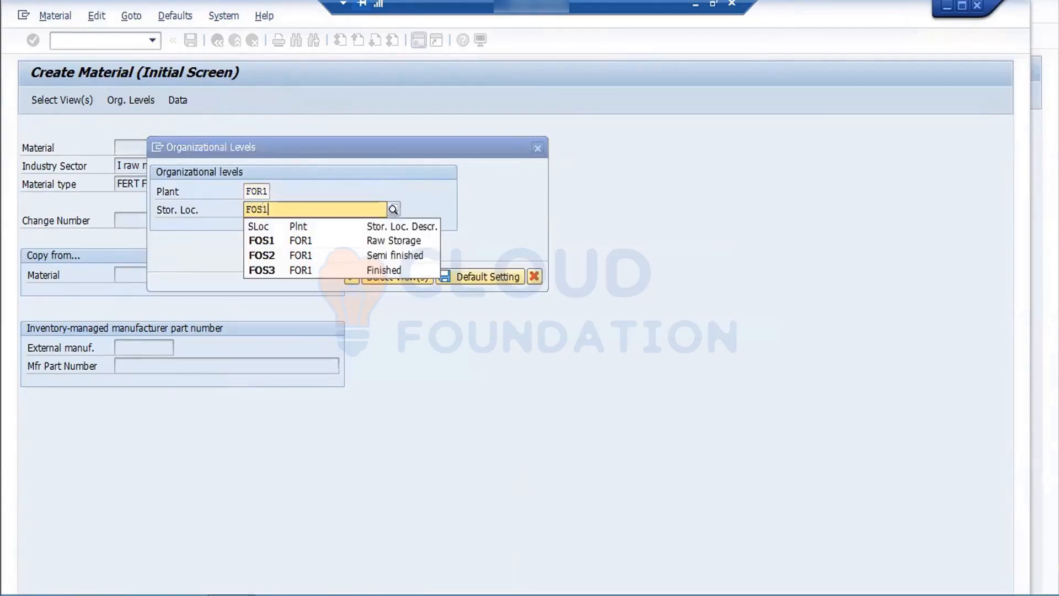
{"action": "key", "text": "Return"}
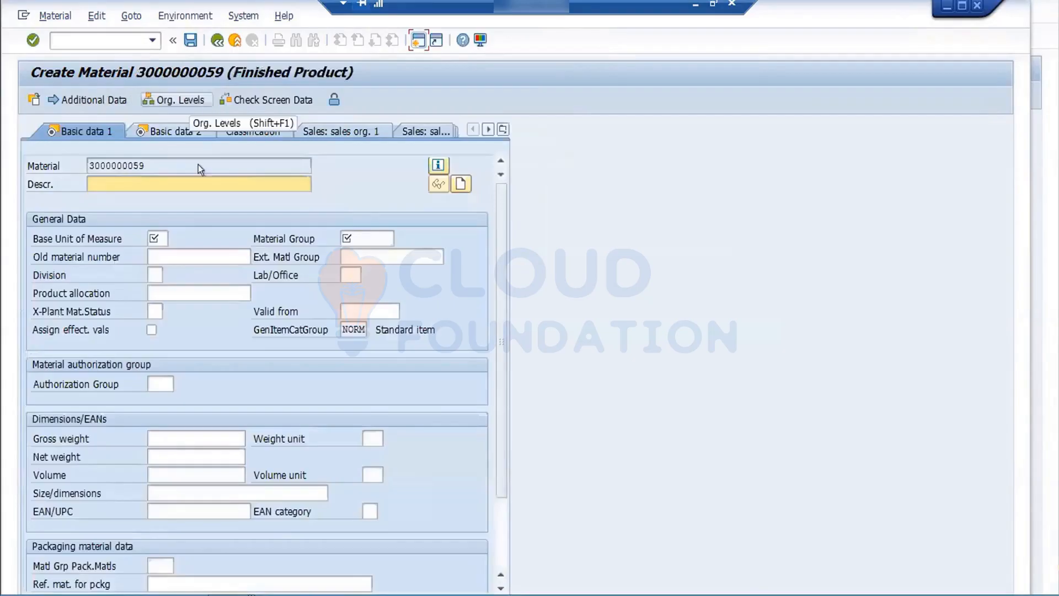
Enter "Stel 13inch" as the material description in Basic data 1
{"action": "left_click", "coordinate": [112, 178]}
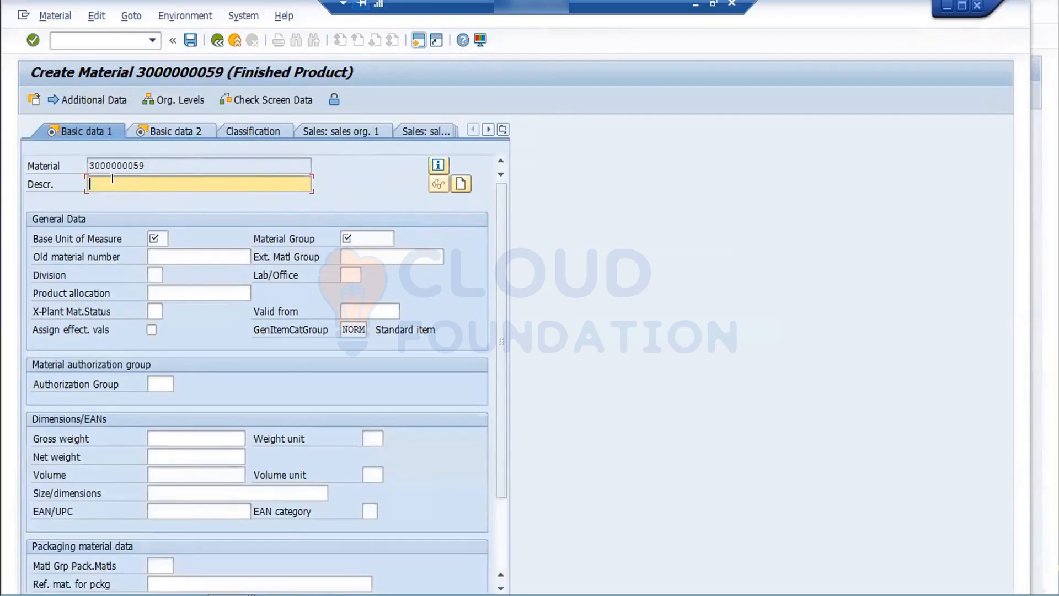
{"action": "type", "text": "G"}
{"action": "key", "text": "BackSpace"}
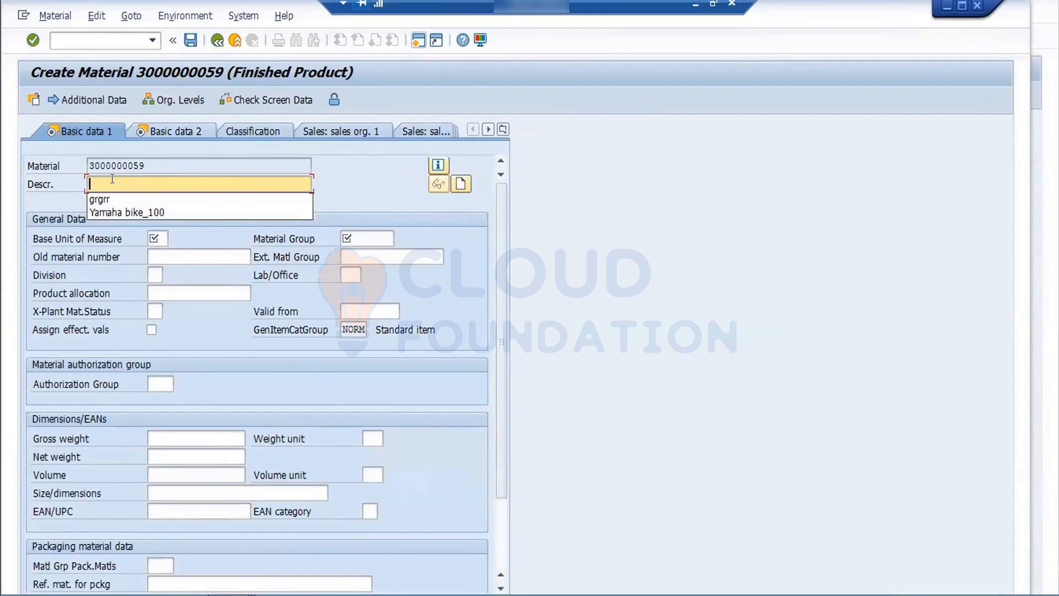
{"action": "type", "text": "Sterli"}
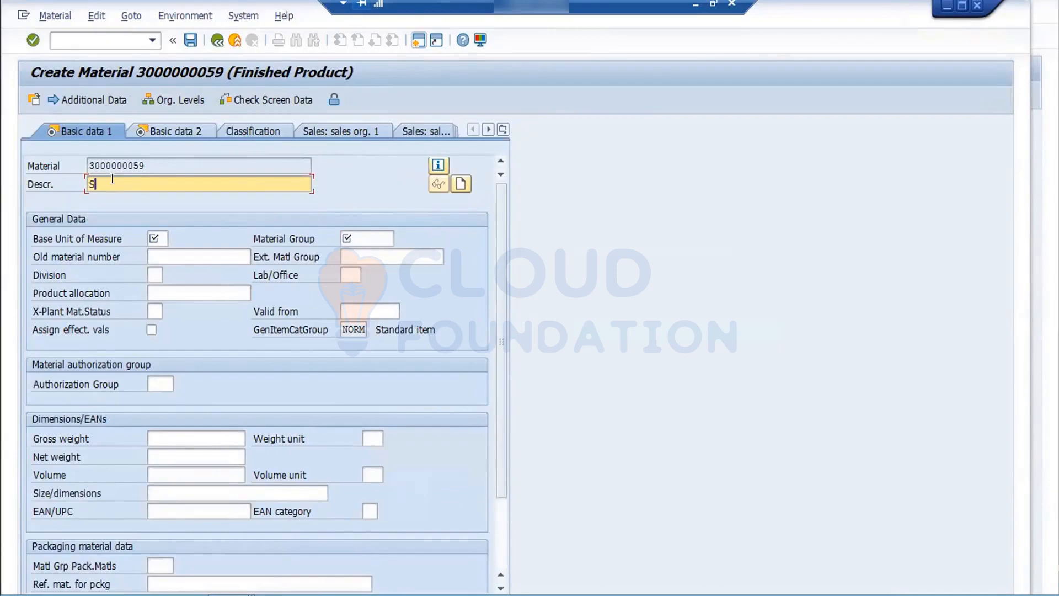
{"action": "key", "text": "BackSpace"}
{"action": "key", "text": "BackSpace"}
{"action": "key", "text": "BackSpace"}
{"action": "type", "text": "l 13inch"}
{"action": "key", "text": "shift+Left"}
{"action": "key", "text": "shift+Left"}
{"action": "key", "text": "shift+Left"}
{"action": "key", "text": "shift+Left"}
Set the base unit of measure to kg and the material group to 01, and continue to the Purchasing view
{"action": "left_click", "coordinate": [156, 233]}
{"action": "type", "text": "kg"}
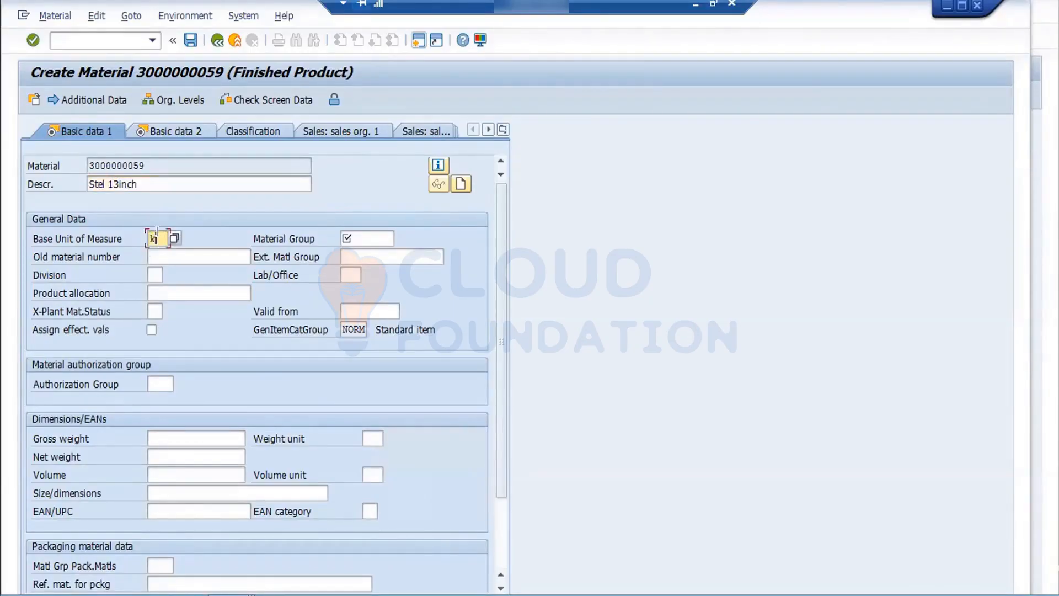
{"action": "key", "text": "Tab"}
{"action": "left_click", "coordinate": [355, 243]}
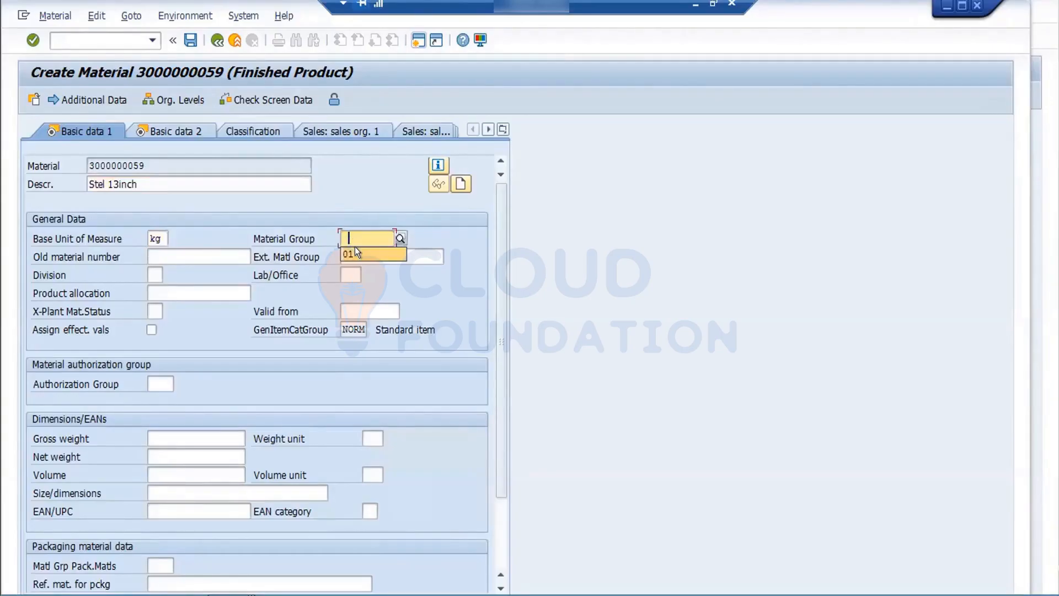
{"action": "left_click", "coordinate": [355, 253]}
{"action": "left_click", "coordinate": [163, 435]}
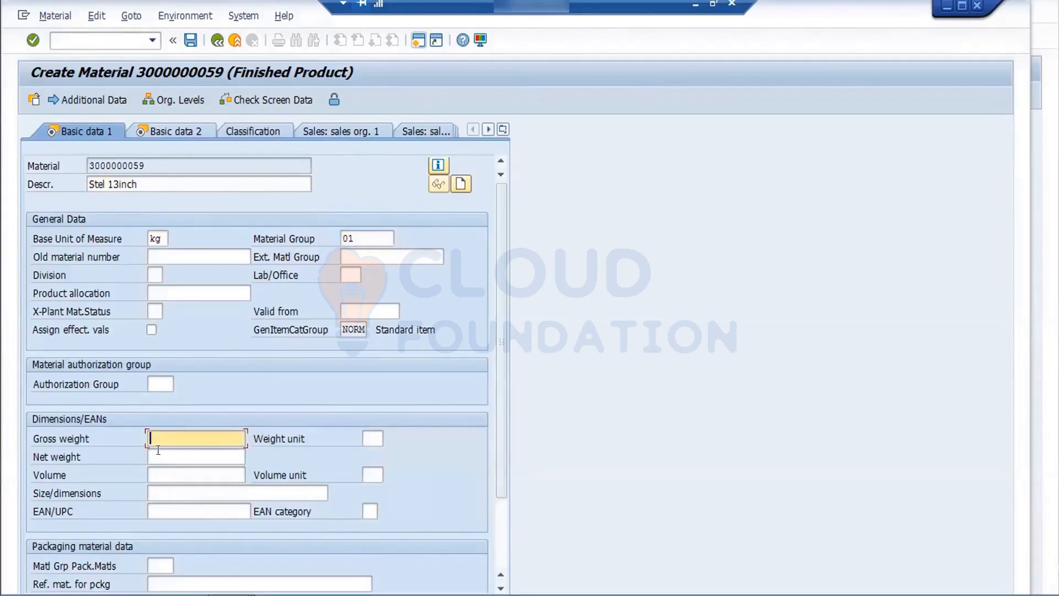
{"action": "left_click", "coordinate": [163, 458]}
{"action": "left_click", "coordinate": [162, 474]}
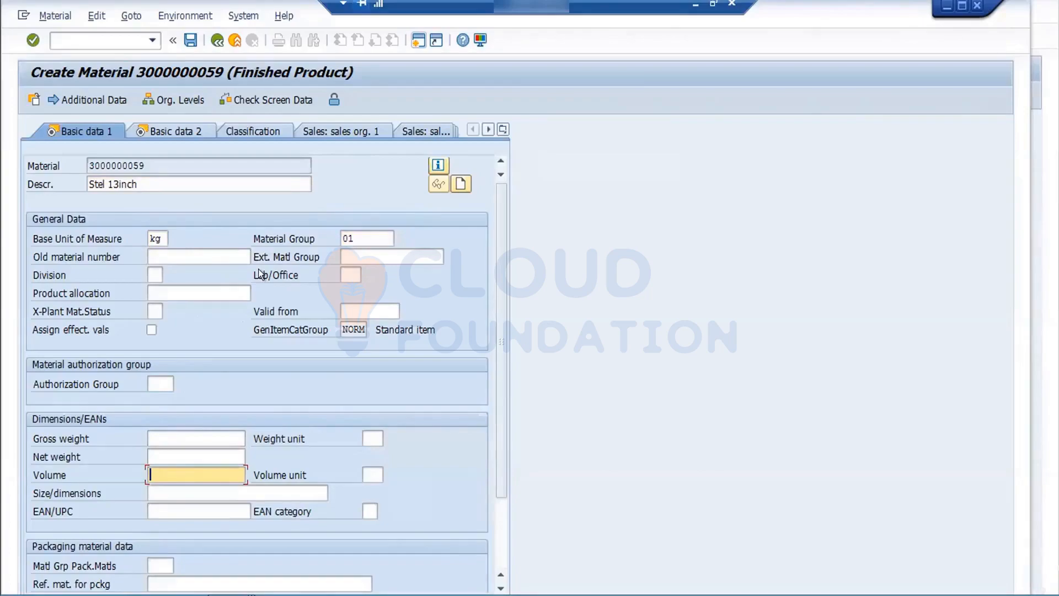
{"action": "key", "text": "Return"}
{"action": "key", "text": "Return"}
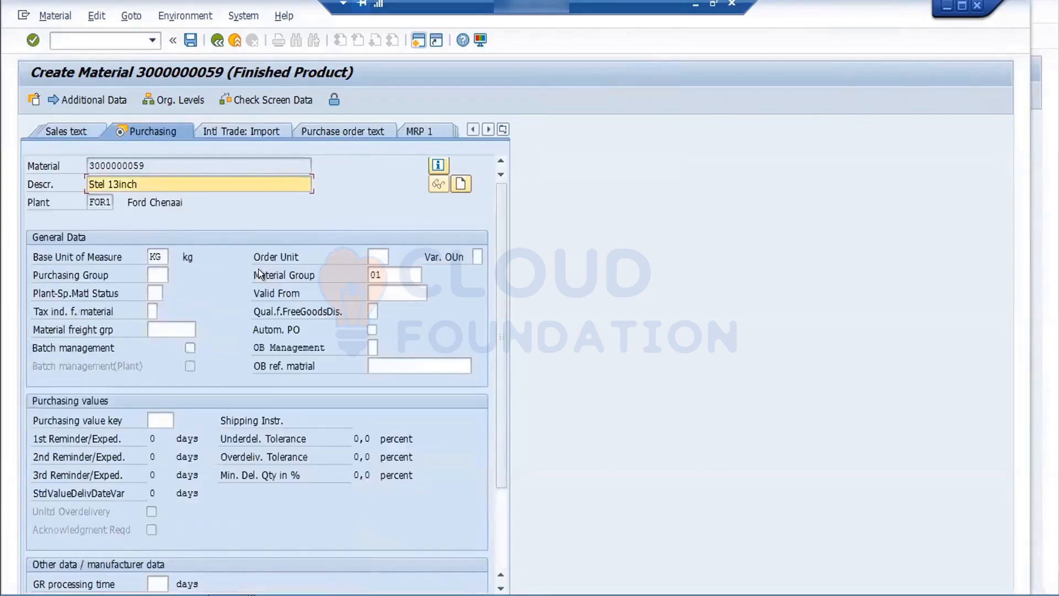
Assign purchasing group 001 and purchasing value key 1 in the Purchasing view and confirm the entries
{"action": "left_click", "coordinate": [157, 275]}
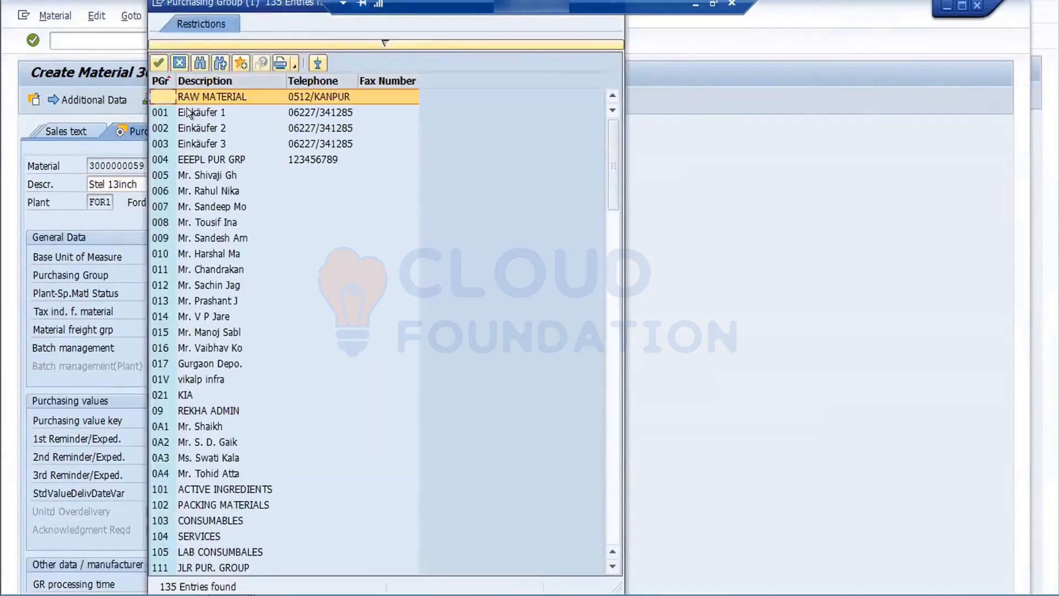
{"action": "double_click", "coordinate": [186, 109]}
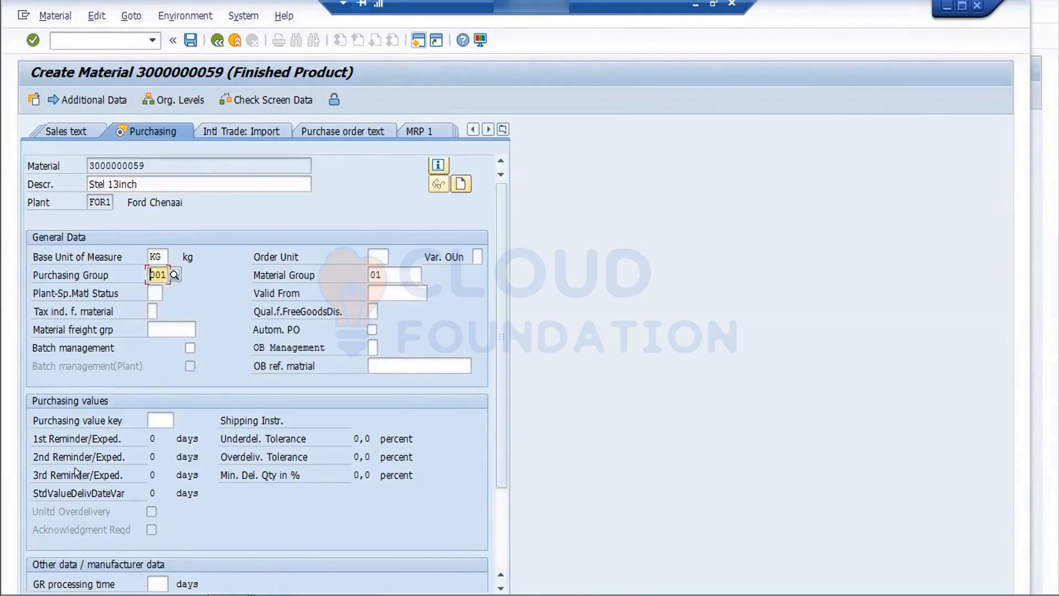
{"action": "left_click", "coordinate": [153, 415]}
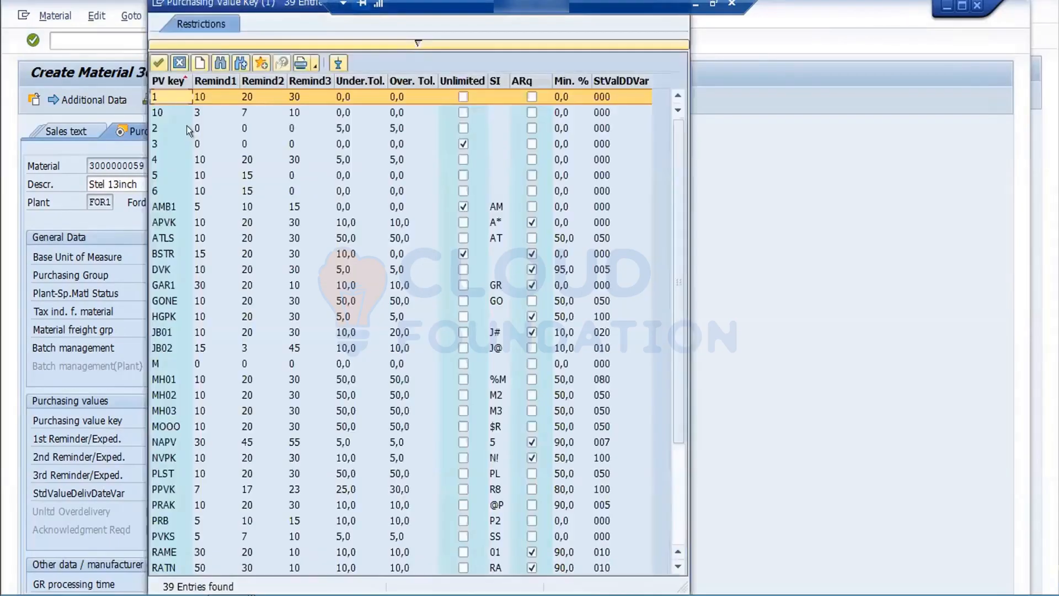
{"action": "double_click", "coordinate": [159, 97]}
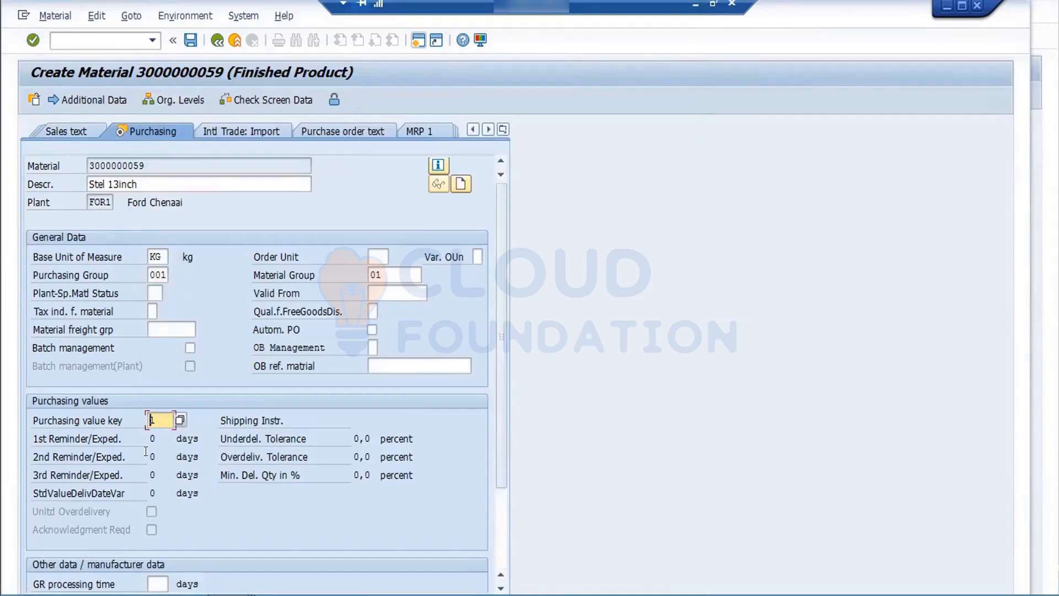
{"action": "key", "text": "Return"}
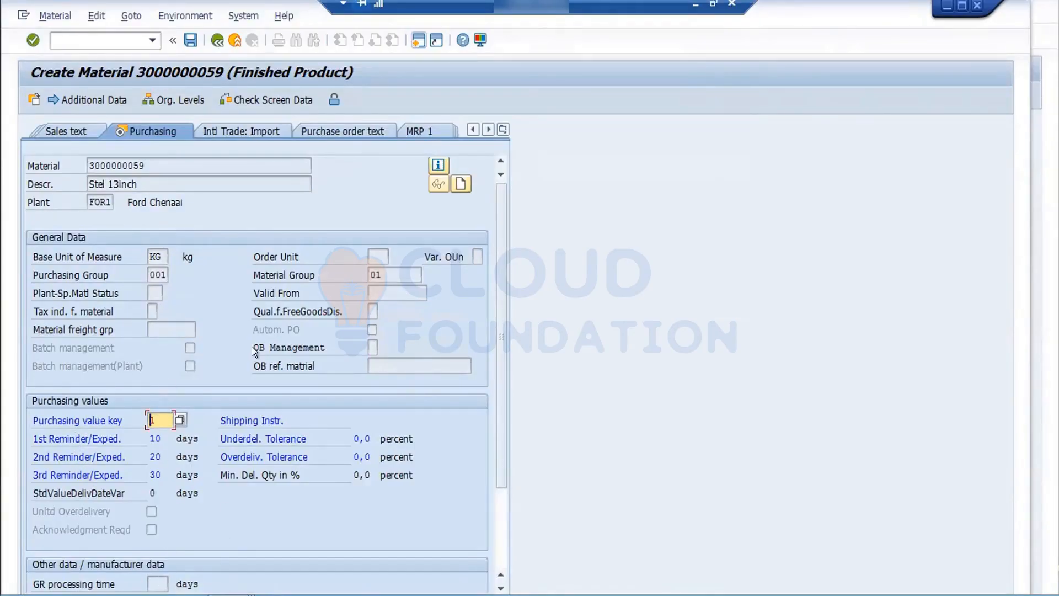
{"action": "key", "text": "Return"}
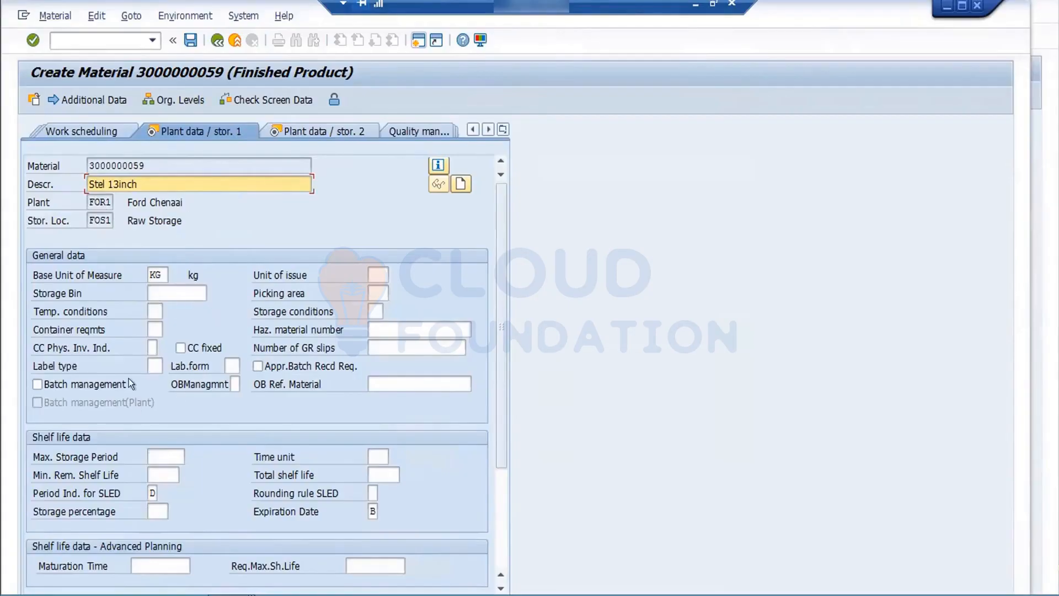
Set the standard price to 10 in the Accounting 1 view and save the new material
{"action": "key", "text": "Return"}
{"action": "key", "text": "Return"}
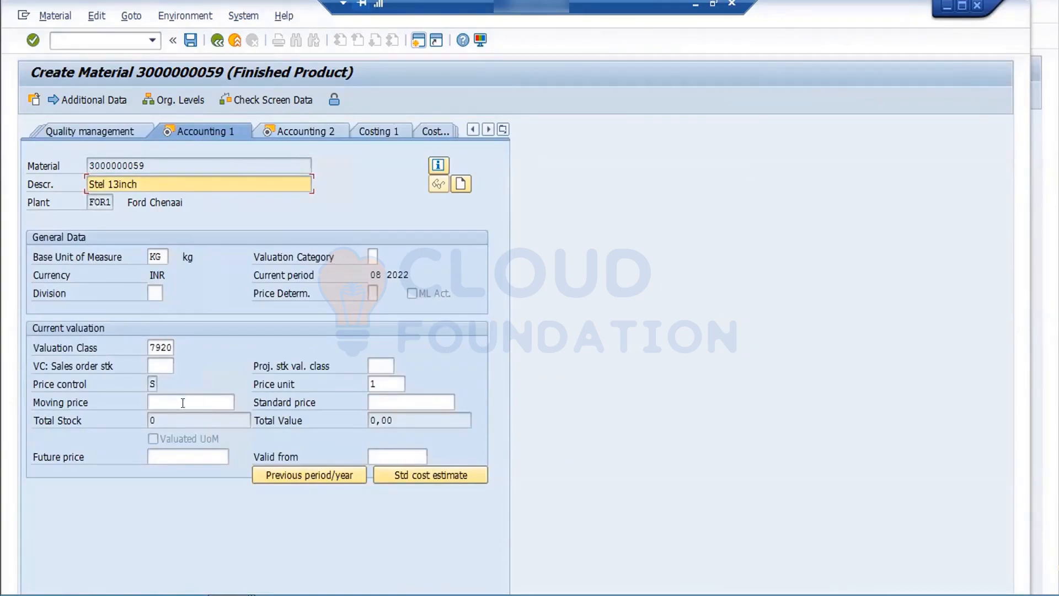
{"action": "left_click", "coordinate": [150, 383]}
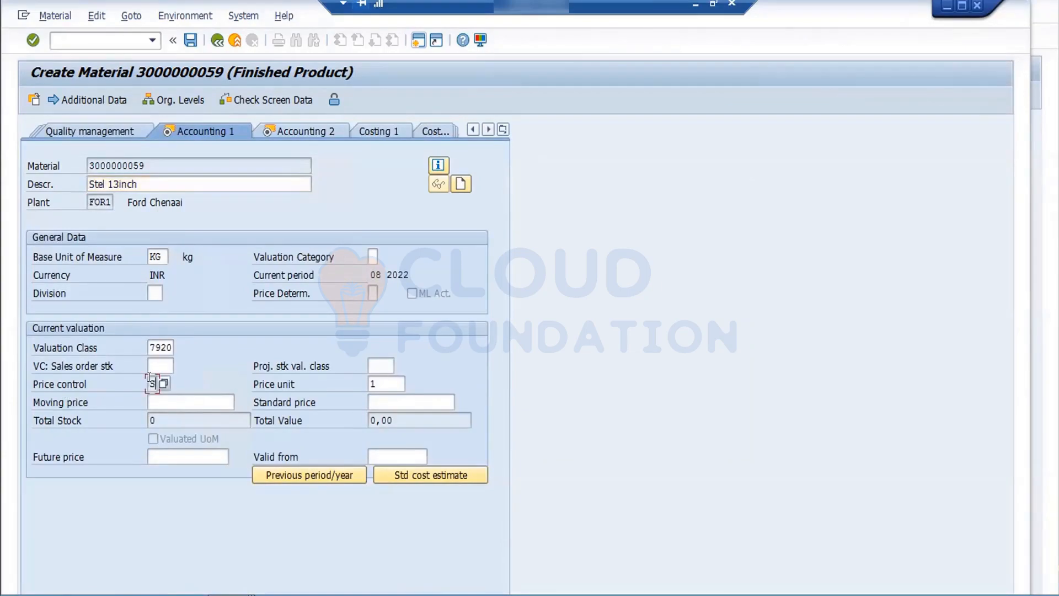
{"action": "left_click", "coordinate": [401, 399]}
{"action": "type", "text": "10"}
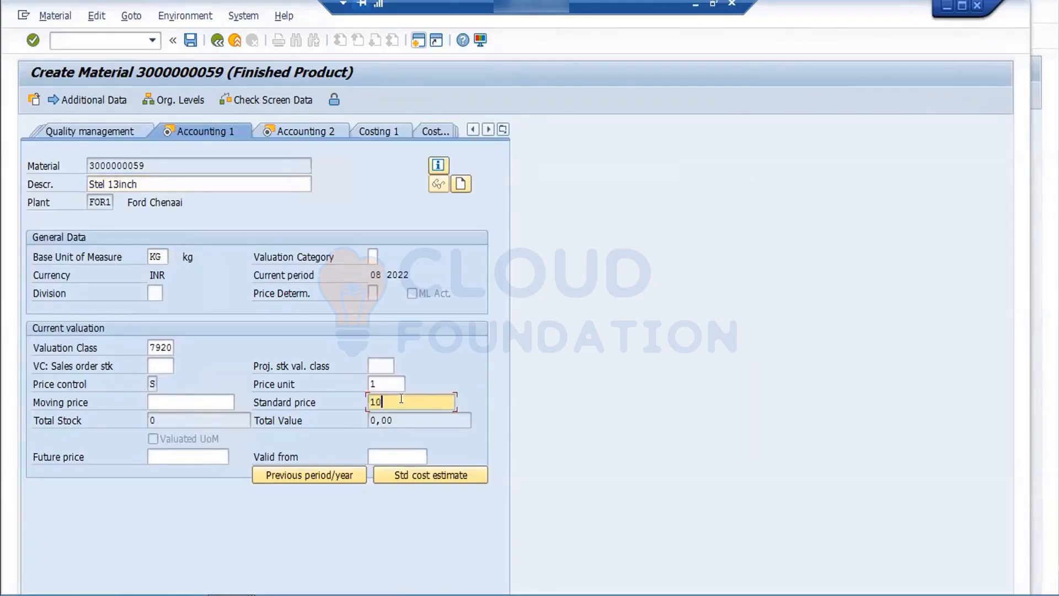
{"action": "key", "text": "Return"}
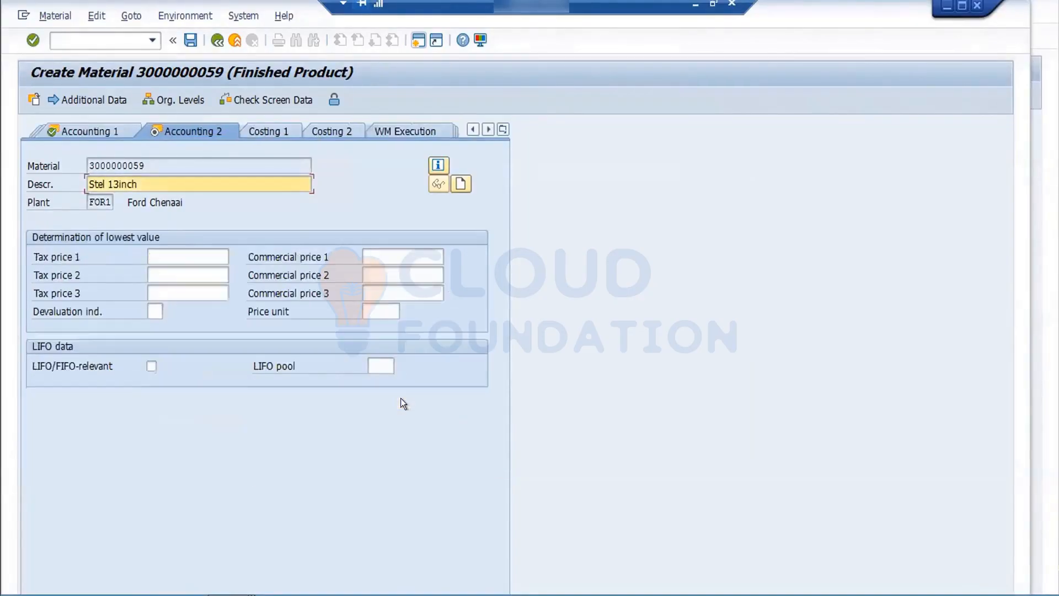
{"action": "key", "text": "Return"}
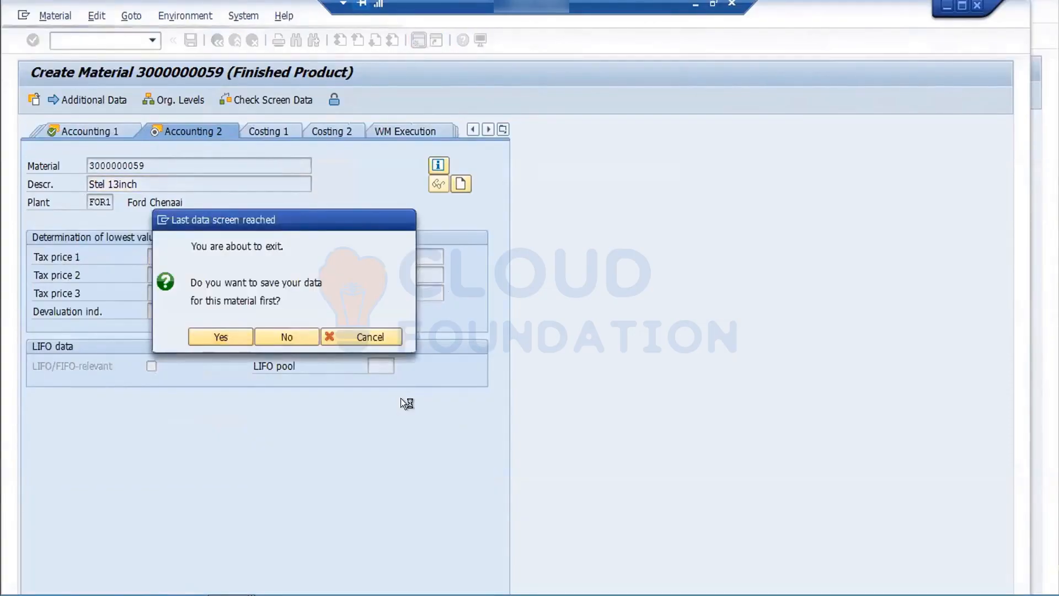
{"action": "key", "text": "Return"}
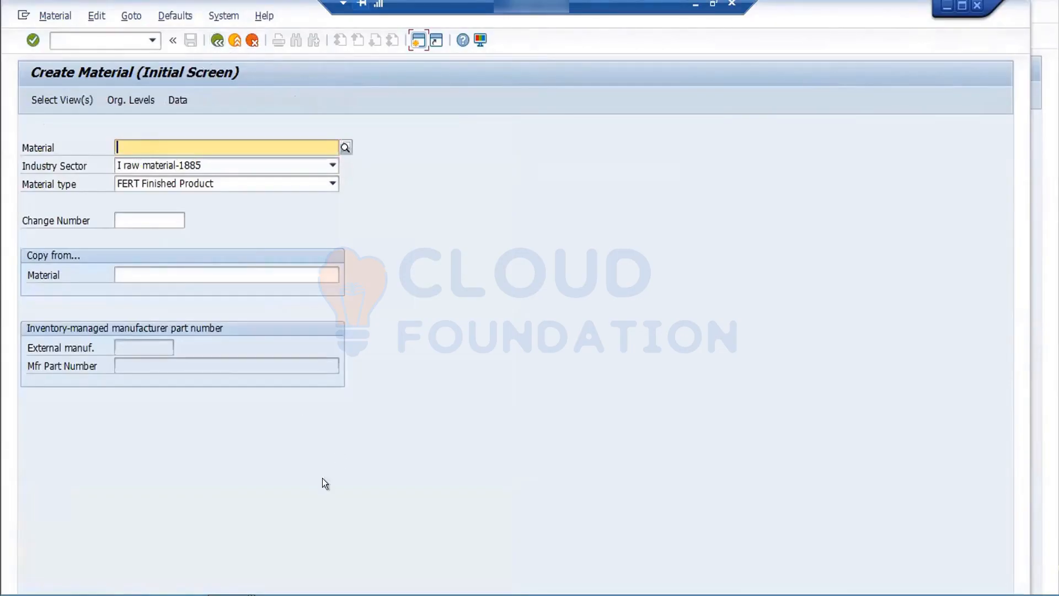
Enable sorting by keys within dropdown lists in the Visualization 1 interaction settings of the SAP GUI options
{"action": "left_click", "coordinate": [480, 40]}
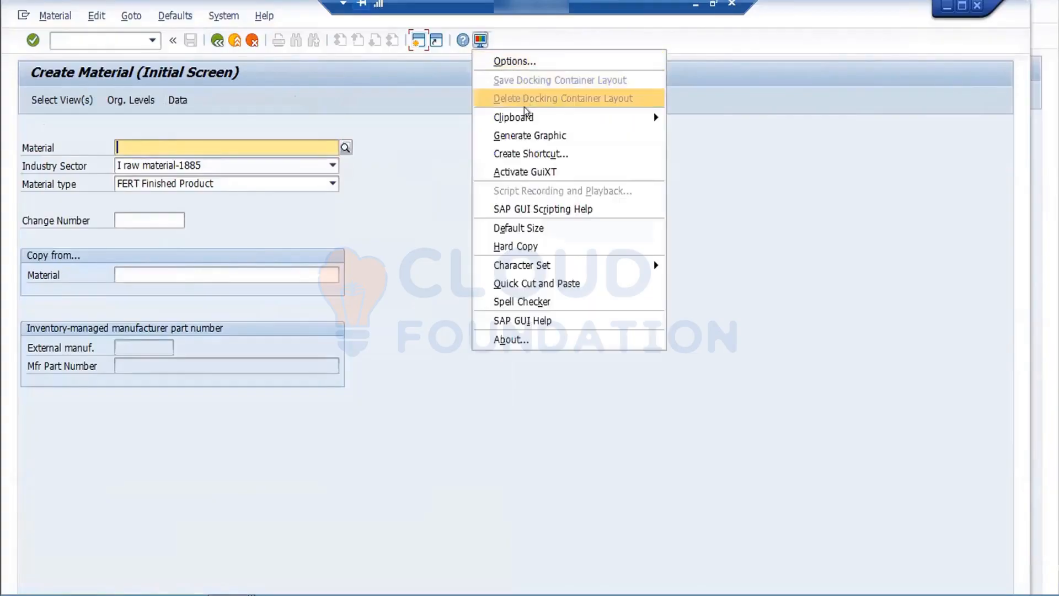
{"action": "left_click", "coordinate": [514, 61]}
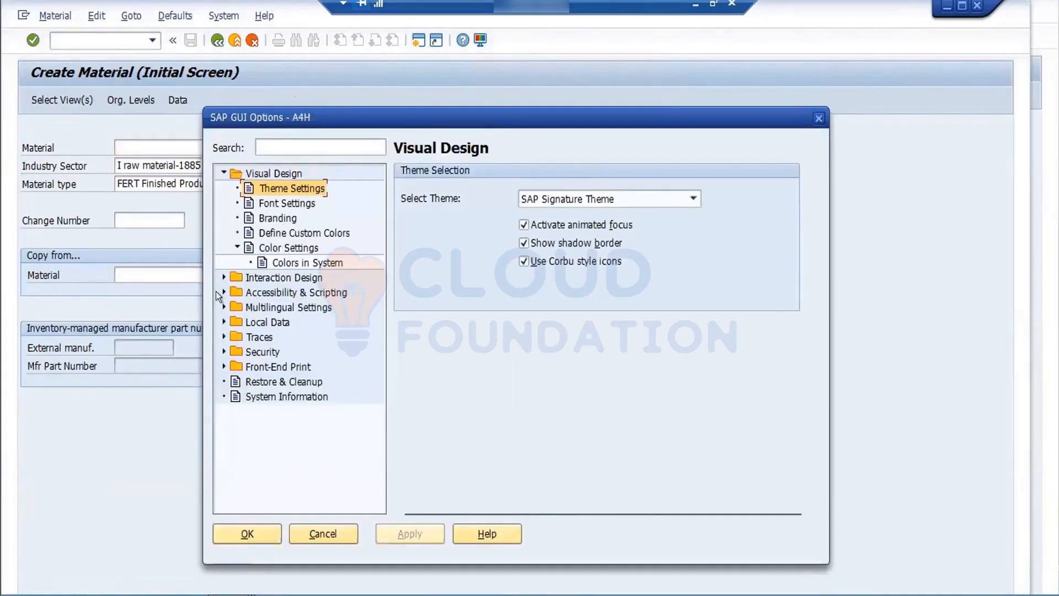
{"action": "left_click", "coordinate": [221, 274]}
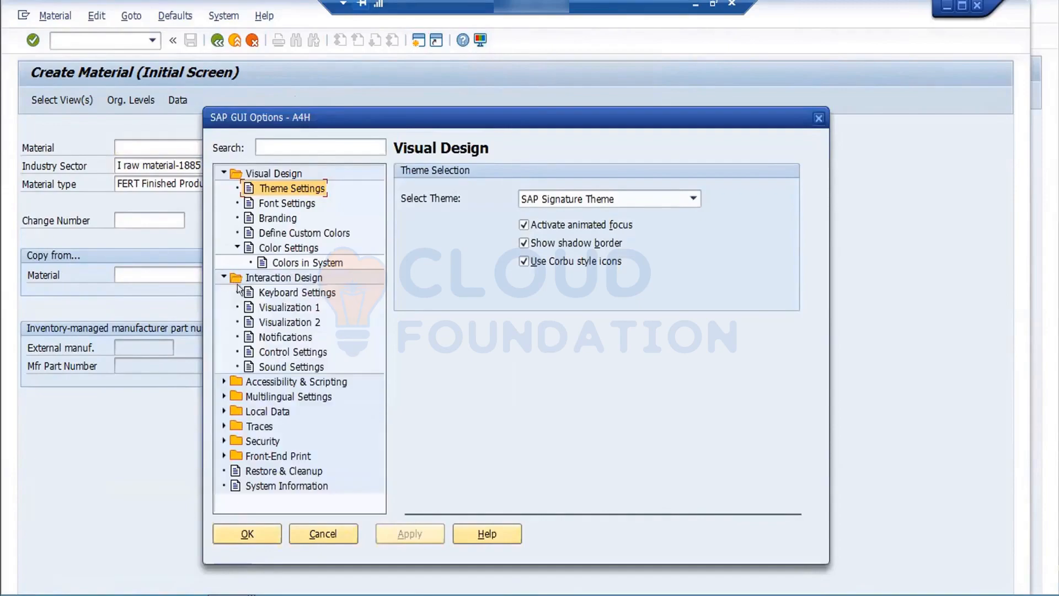
{"action": "left_click", "coordinate": [266, 291]}
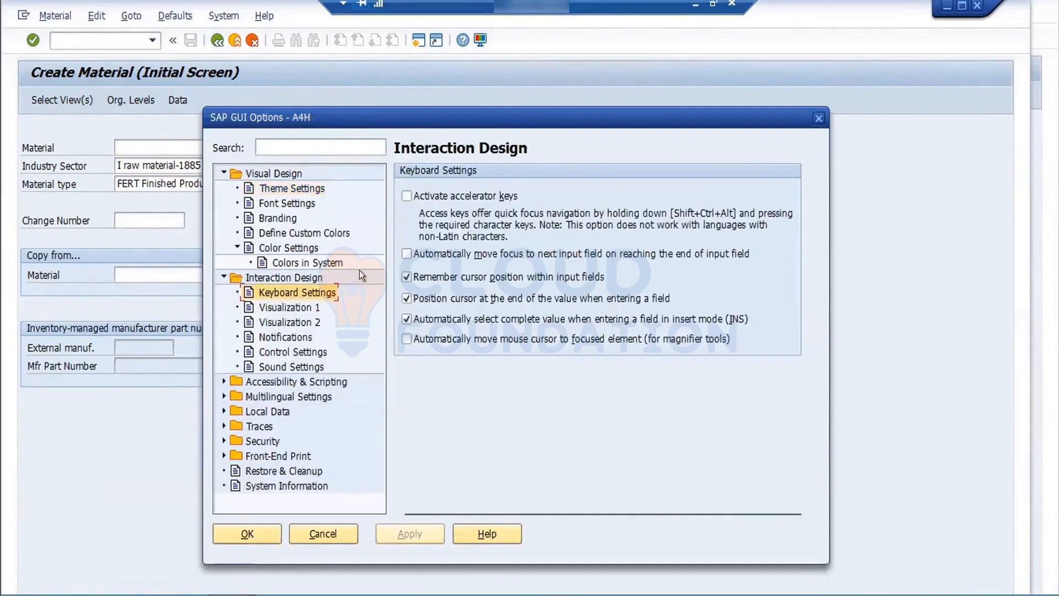
{"action": "left_click", "coordinate": [301, 300]}
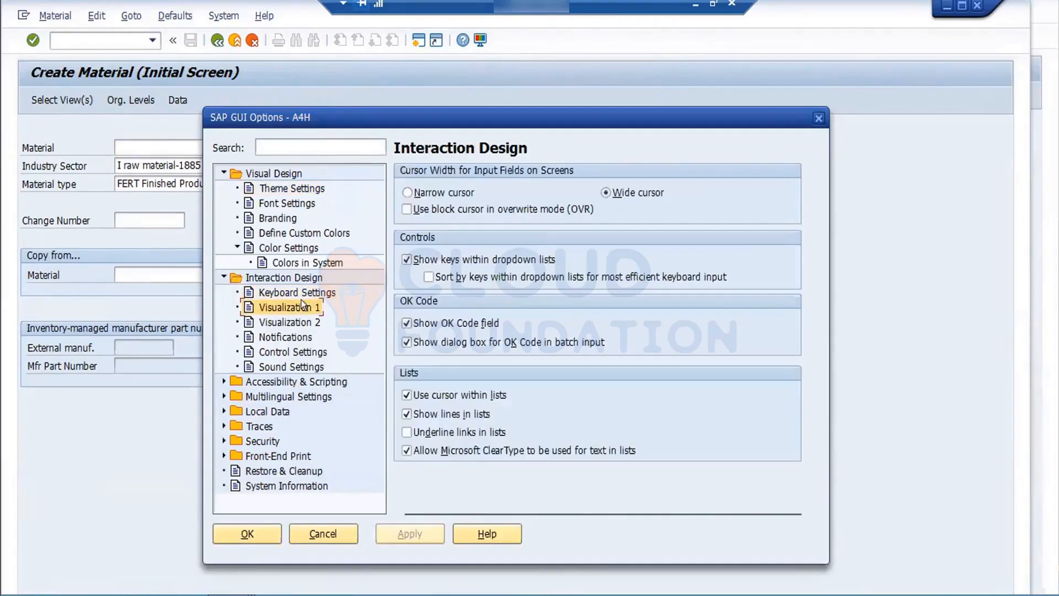
{"action": "left_click", "coordinate": [426, 268]}
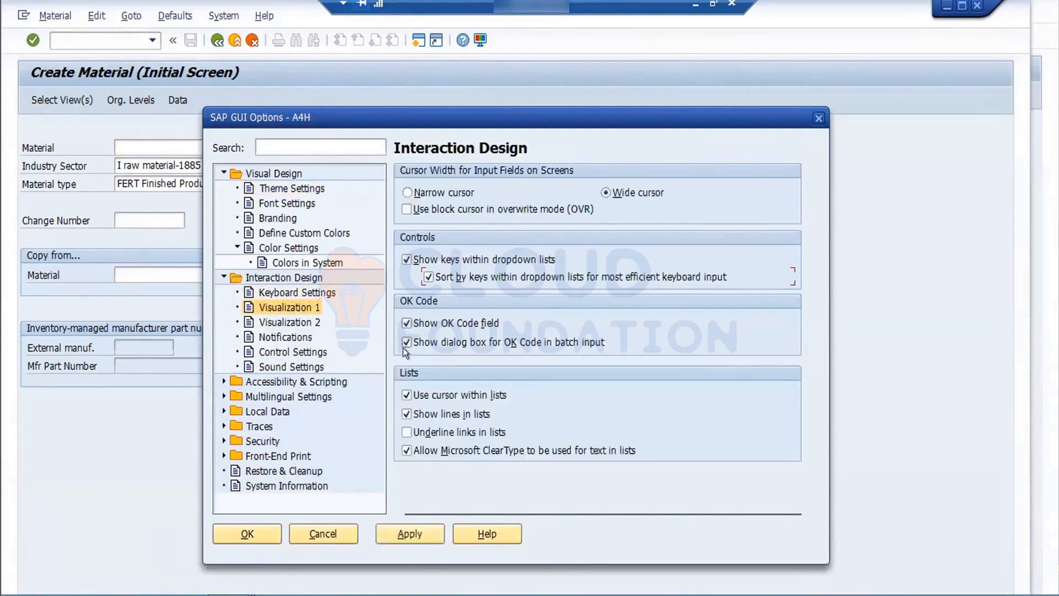
Enable success, warning and error messages in a dialog box in the Notifications settings, apply them and close the options
{"action": "left_click", "coordinate": [276, 320]}
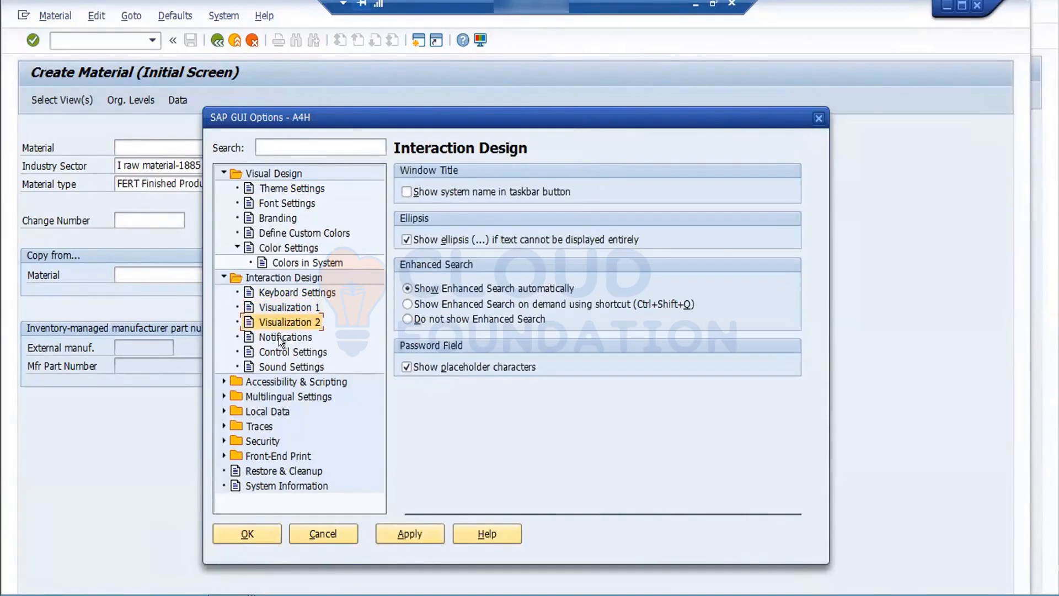
{"action": "left_click", "coordinate": [266, 341]}
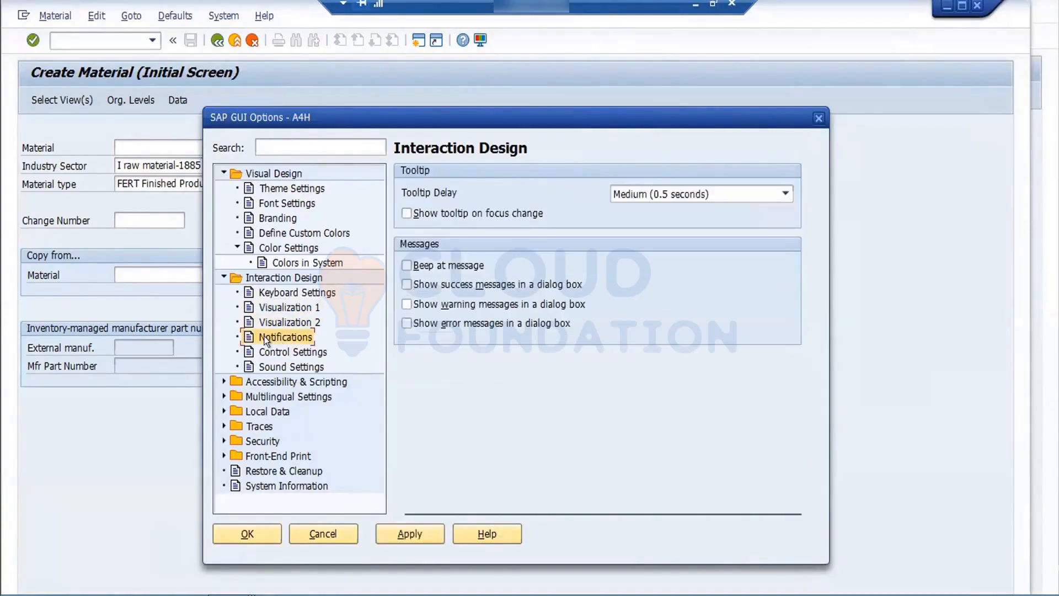
{"action": "left_click", "coordinate": [276, 354]}
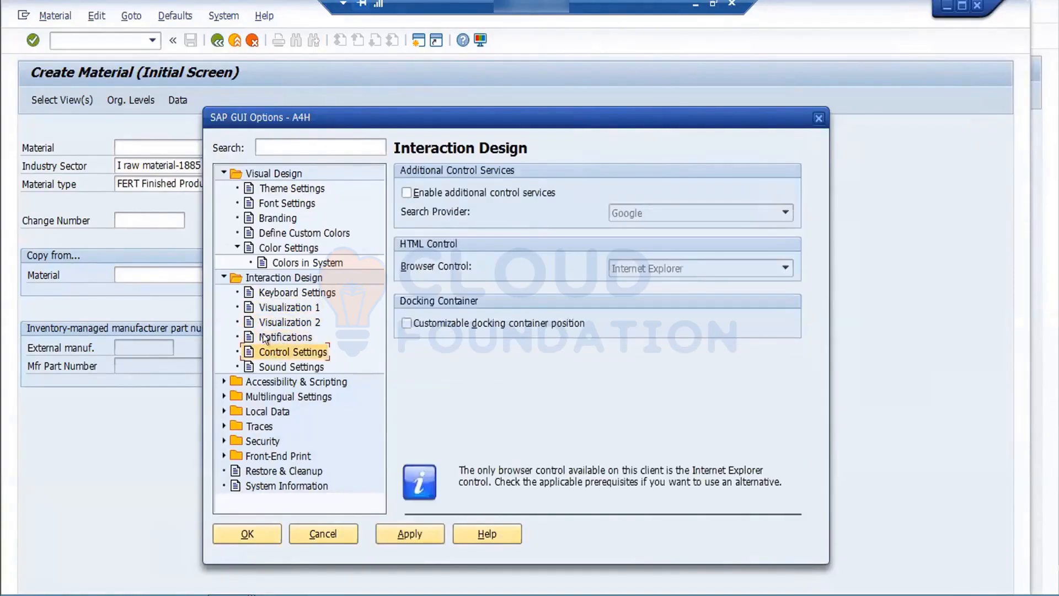
{"action": "left_click", "coordinate": [277, 360]}
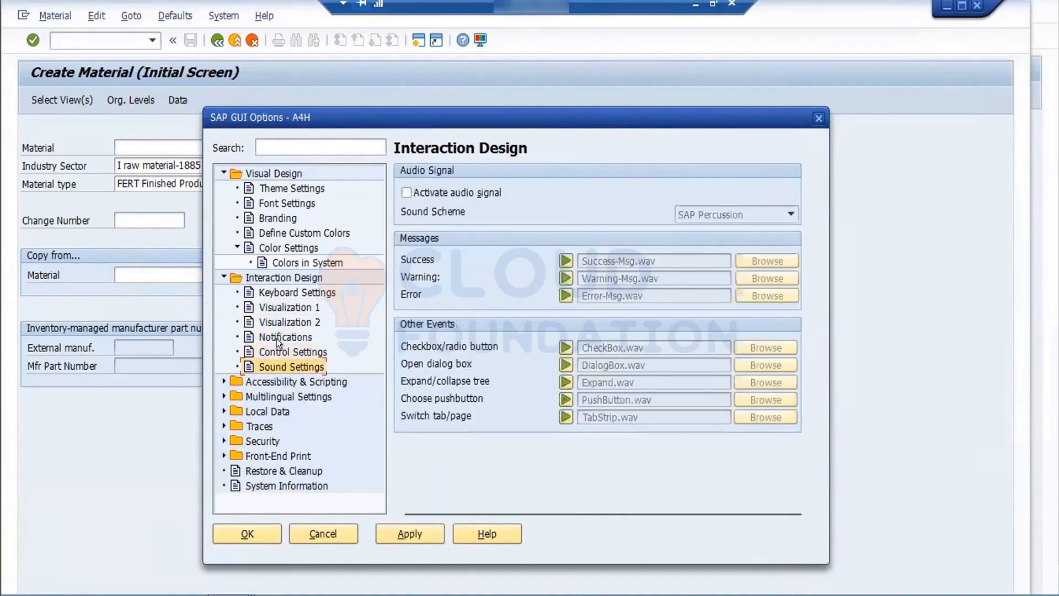
{"action": "left_click", "coordinate": [281, 338]}
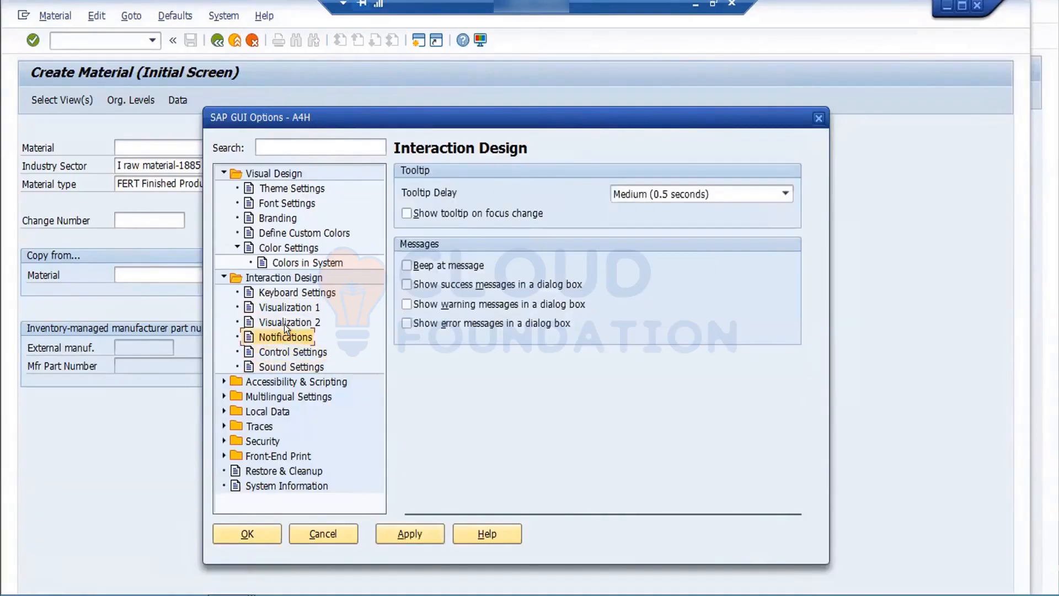
{"action": "left_click", "coordinate": [402, 298]}
{"action": "left_click", "coordinate": [406, 322]}
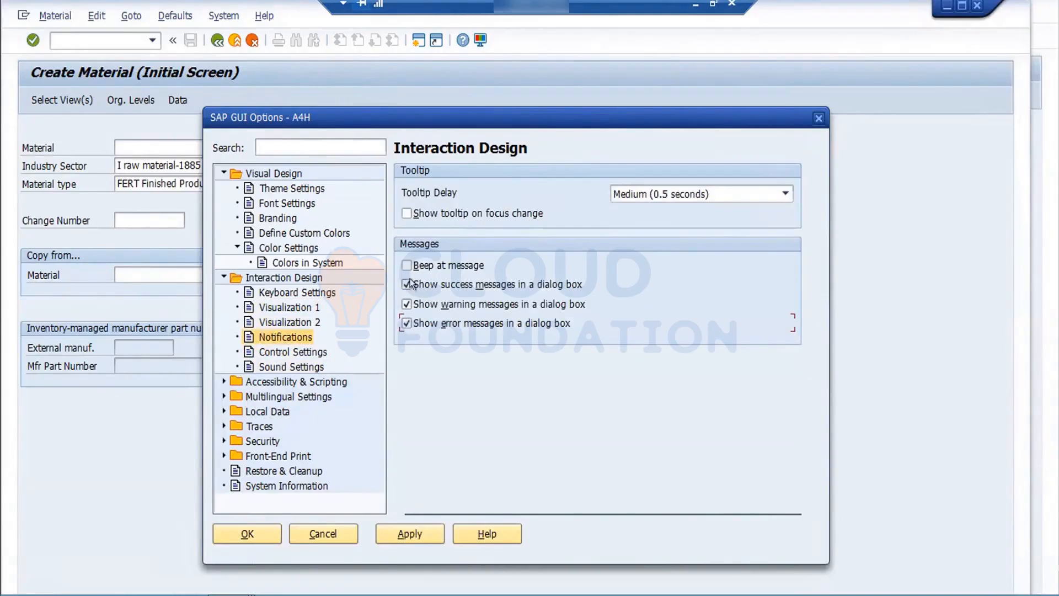
{"action": "left_click", "coordinate": [400, 523]}
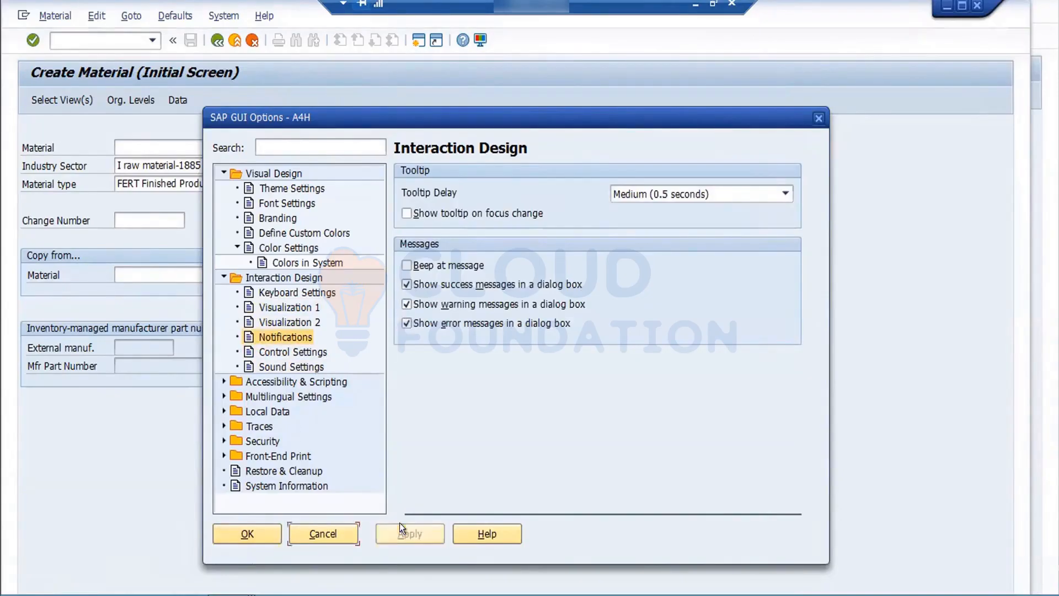
{"action": "left_click", "coordinate": [251, 529]}
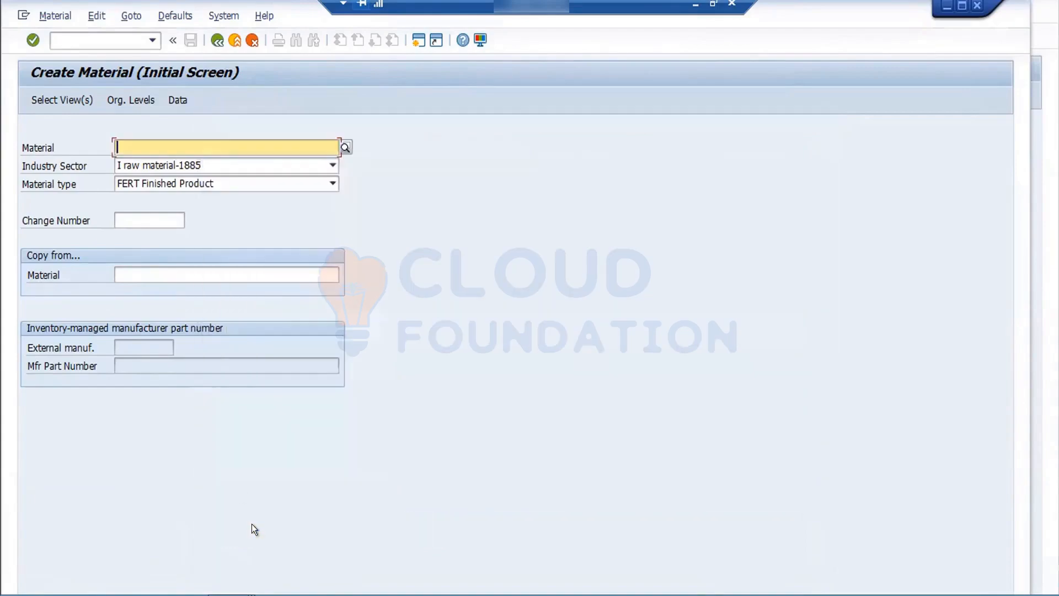
Leave material creation and open the Materials List with transaction mm60
{"action": "left_click", "coordinate": [217, 40]}
{"action": "type", "text": "mm60"}
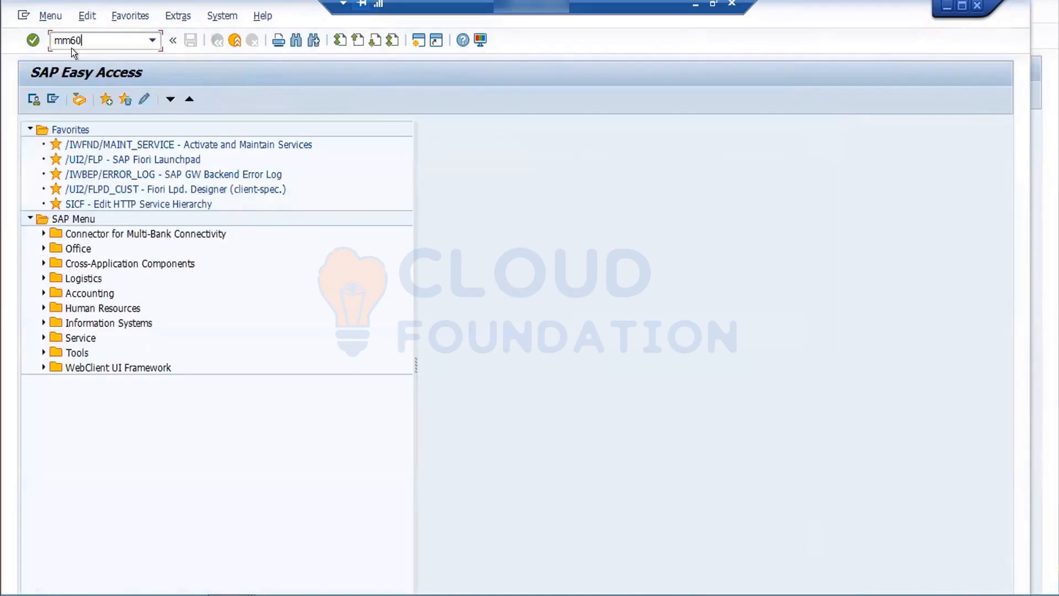
{"action": "key", "text": "Return"}
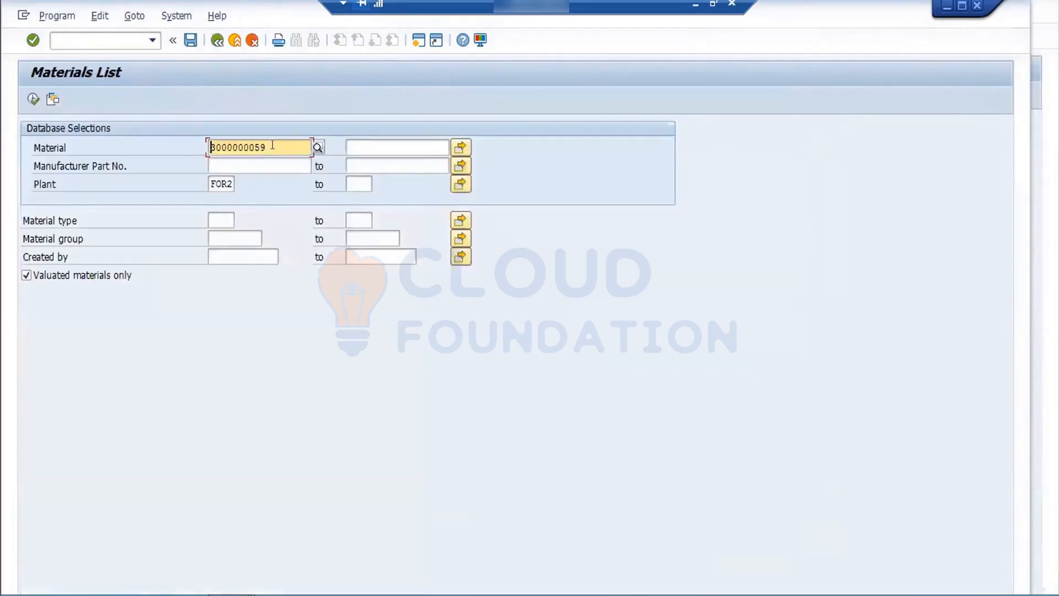
Copy and clear the material number in the Materials List selection, and move on to the plant selection
{"action": "left_click_drag", "start_coordinate": [268, 147], "coordinate": [151, 145]}
{"action": "key", "text": "ctrl+c"}
{"action": "key", "text": "Delete"}
{"action": "key", "text": "Tab"}
{"action": "key", "text": "Tab"}
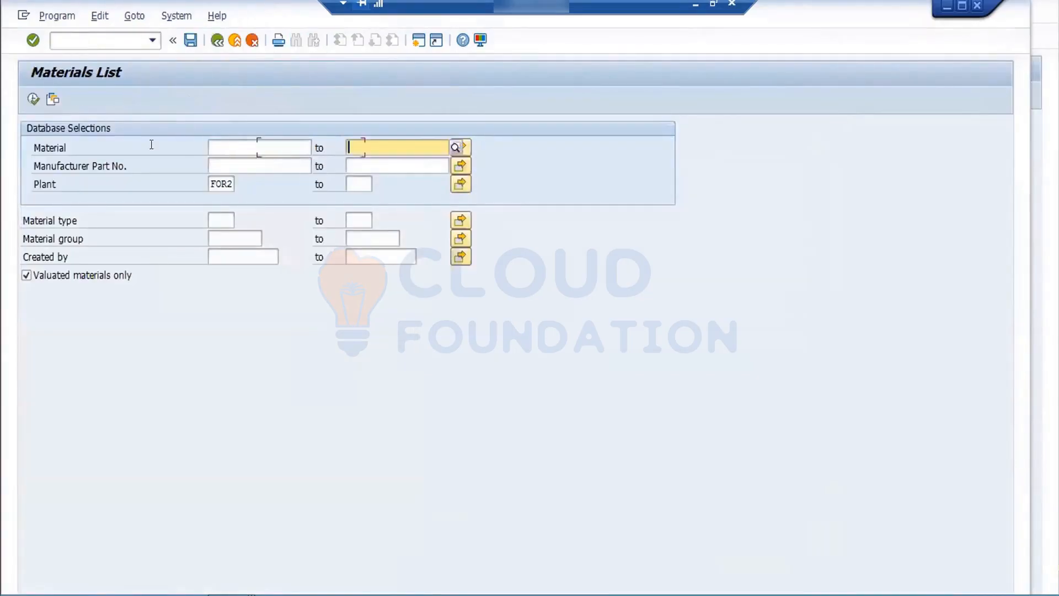
{"action": "key", "text": "Tab"}
{"action": "key", "text": "Tab"}
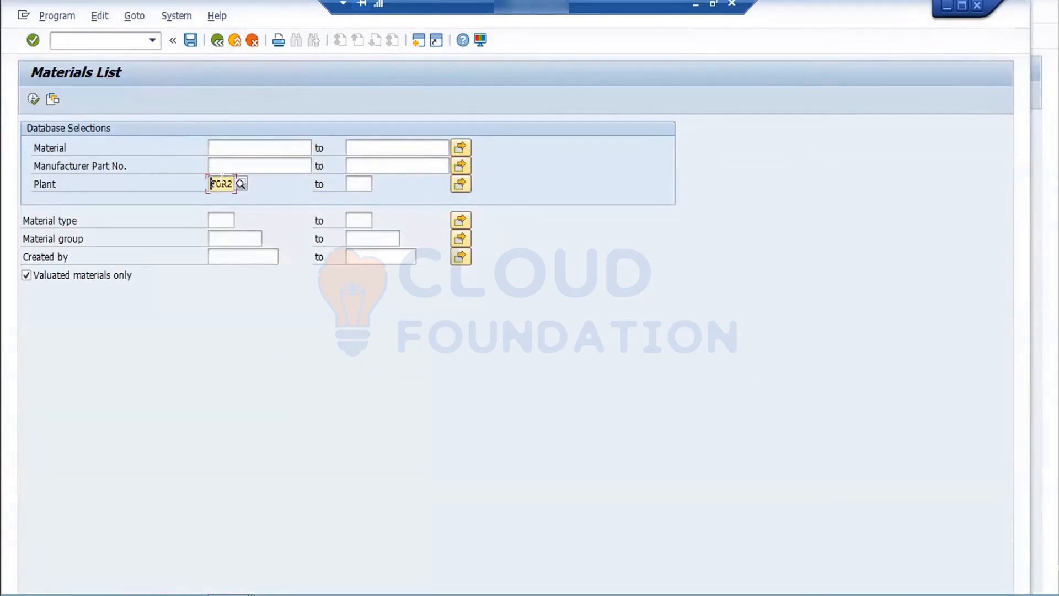
Run the Materials List for plant FOR1 and select the "Stel 13inch" entry
{"action": "left_click_drag", "start_coordinate": [227, 184], "coordinate": [255, 191]}
{"action": "type", "text": "1"}
{"action": "left_click", "coordinate": [25, 97]}
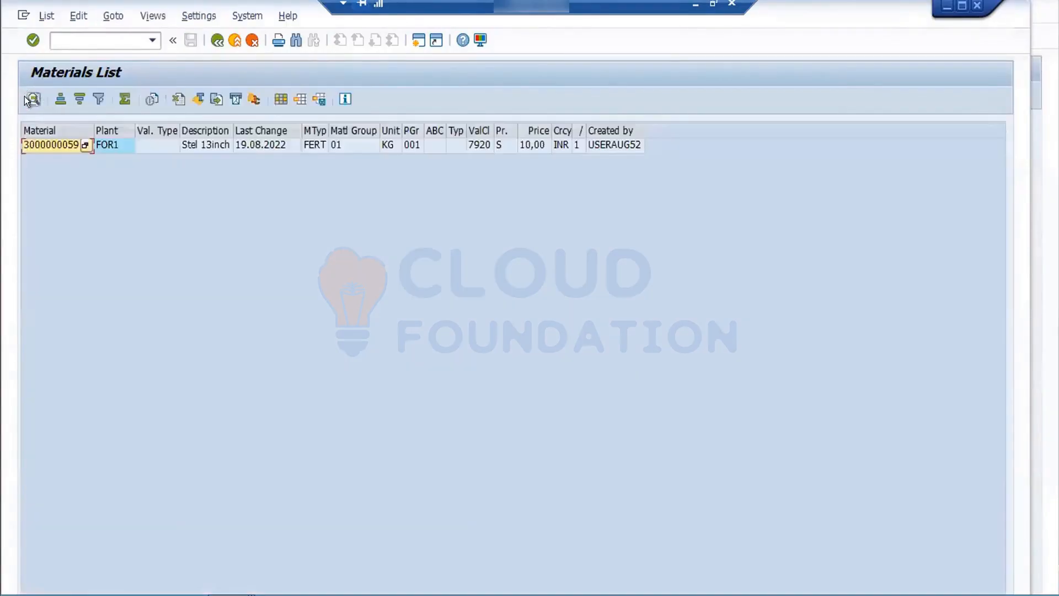
{"action": "left_click", "coordinate": [63, 143]}
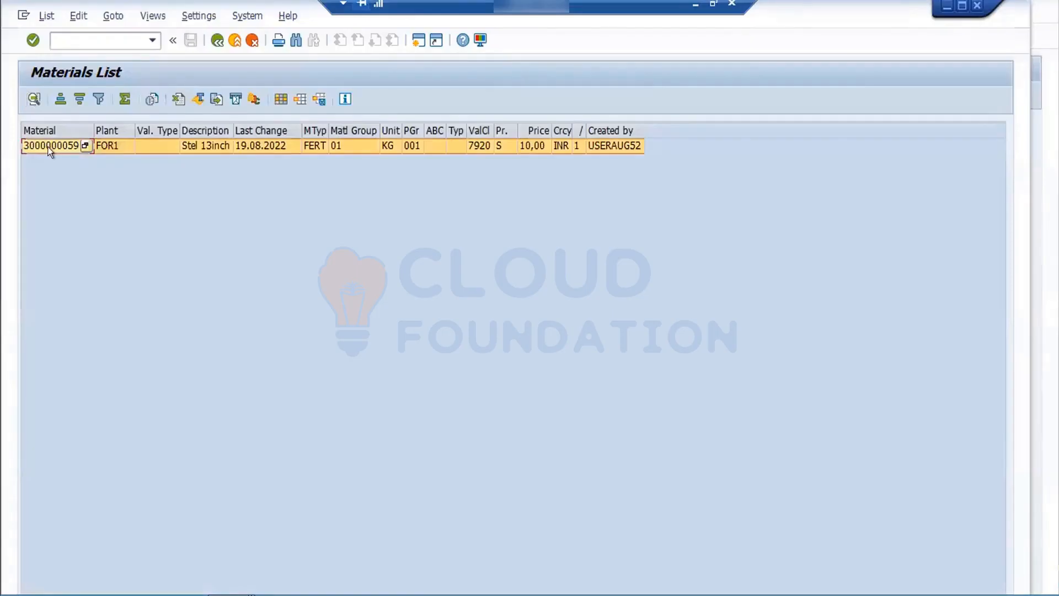
Leave the Materials List and open Change Material with transaction mm02
{"action": "left_click", "coordinate": [213, 35]}
{"action": "left_click", "coordinate": [212, 33]}
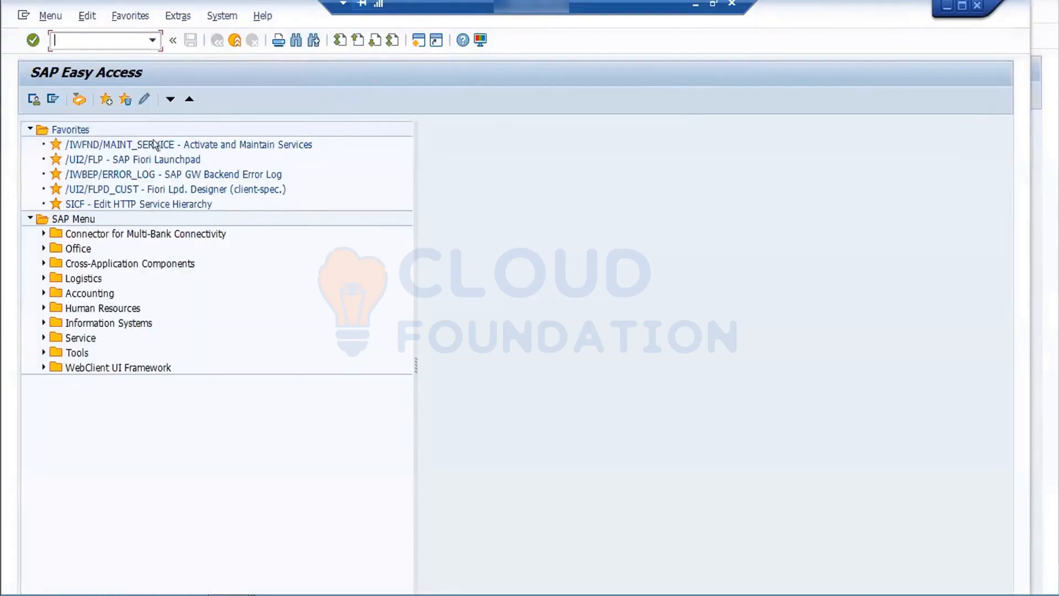
{"action": "type", "text": "mm02"}
{"action": "key", "text": "Return"}
Switch to the other SAP session, open the Materials List with transaction mm60 and run it
{"action": "key", "text": "alt+Tab"}
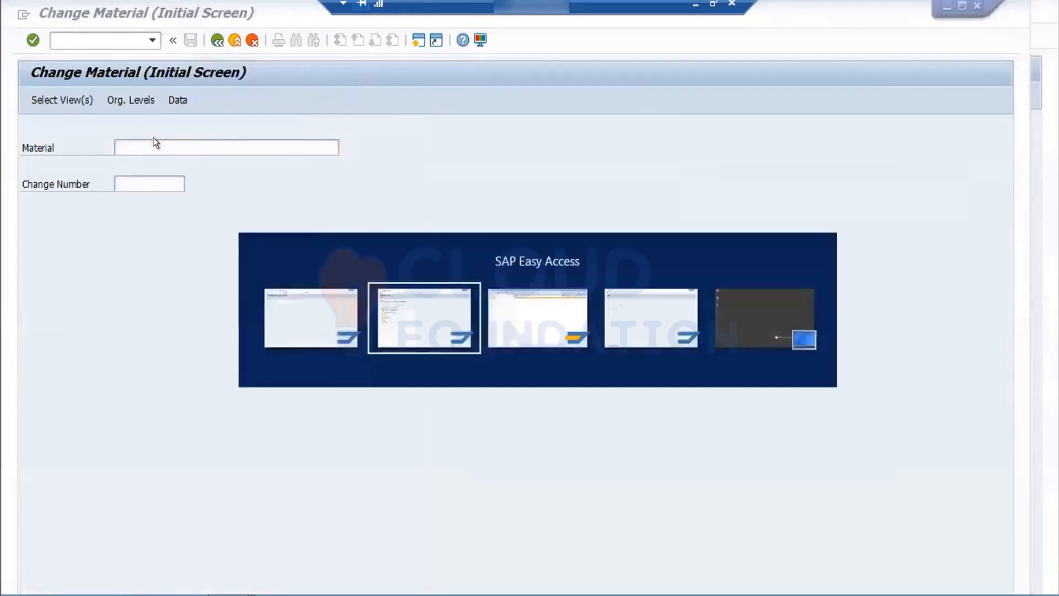
{"action": "type", "text": "mm60"}
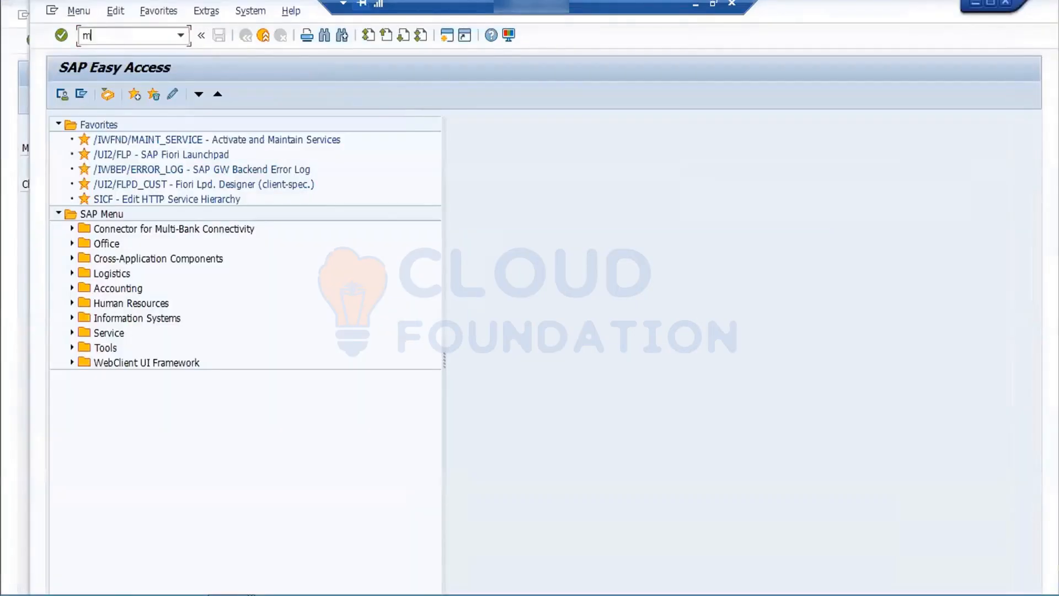
{"action": "key", "text": "Return"}
{"action": "left_click", "coordinate": [62, 96]}
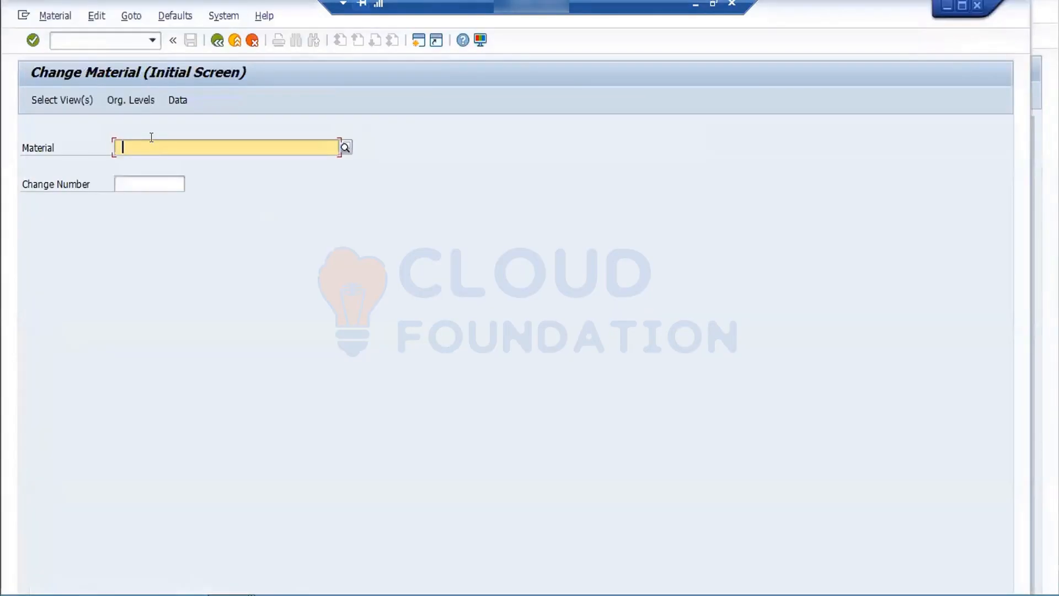
{"action": "left_click", "coordinate": [151, 137]}
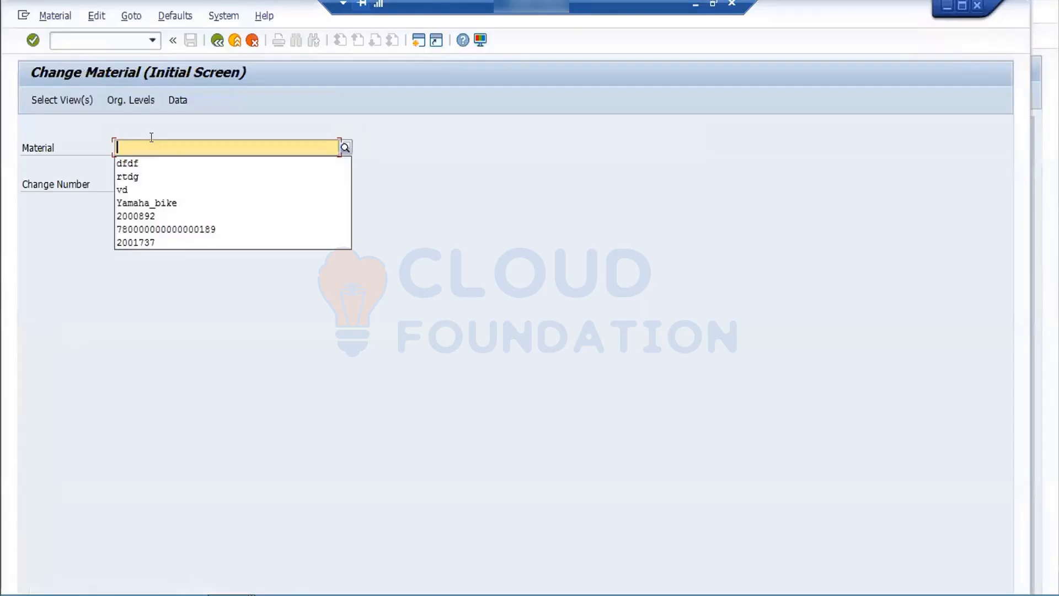
{"action": "key", "text": "ctrl+v"}
{"action": "key", "text": "Return"}
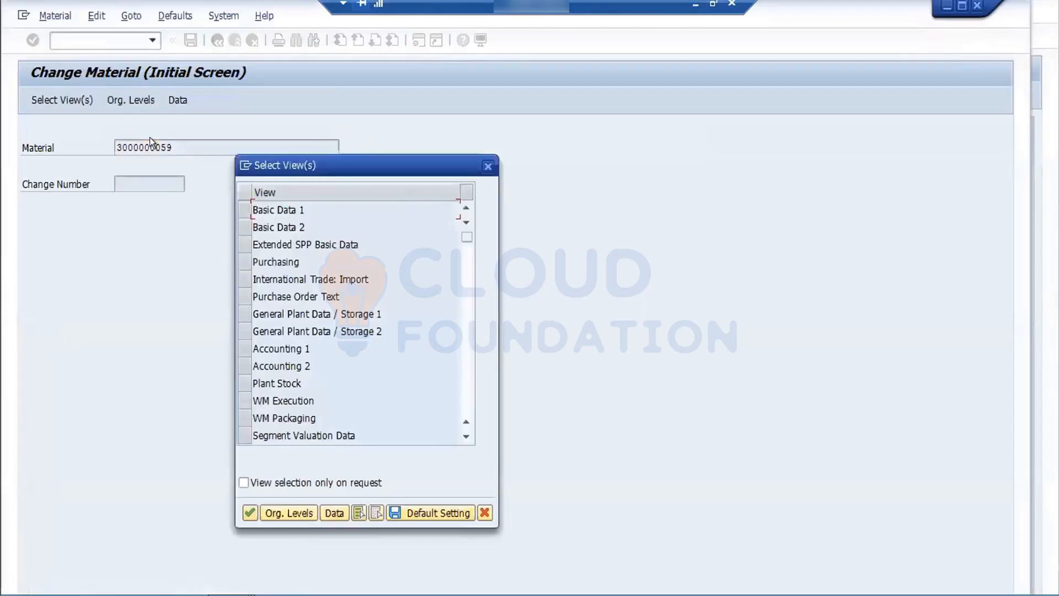
{"action": "left_click", "coordinate": [239, 255]}
{"action": "left_click", "coordinate": [239, 207]}
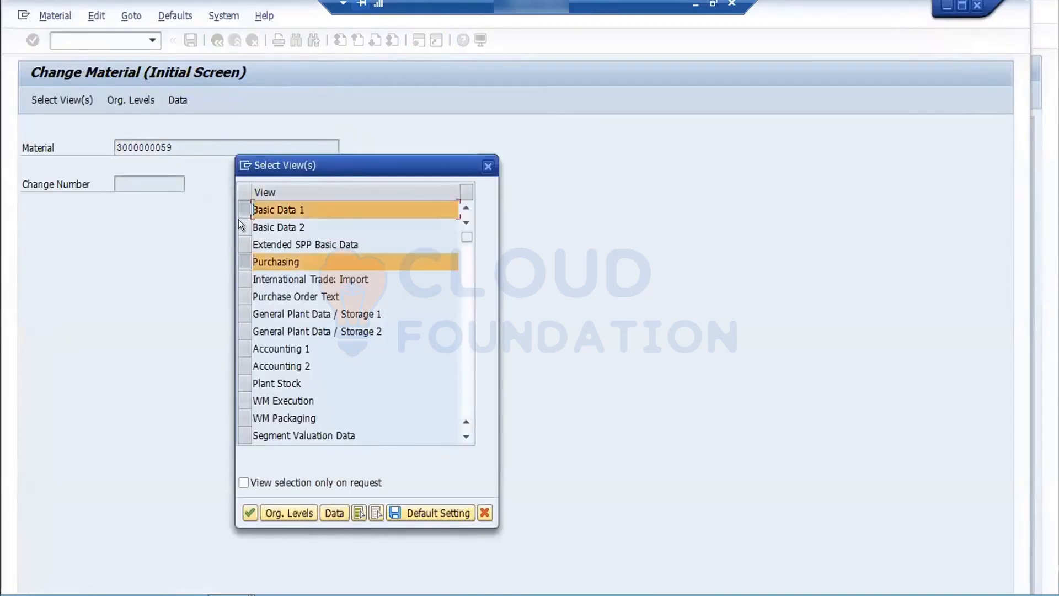
{"action": "left_click", "coordinate": [239, 221]}
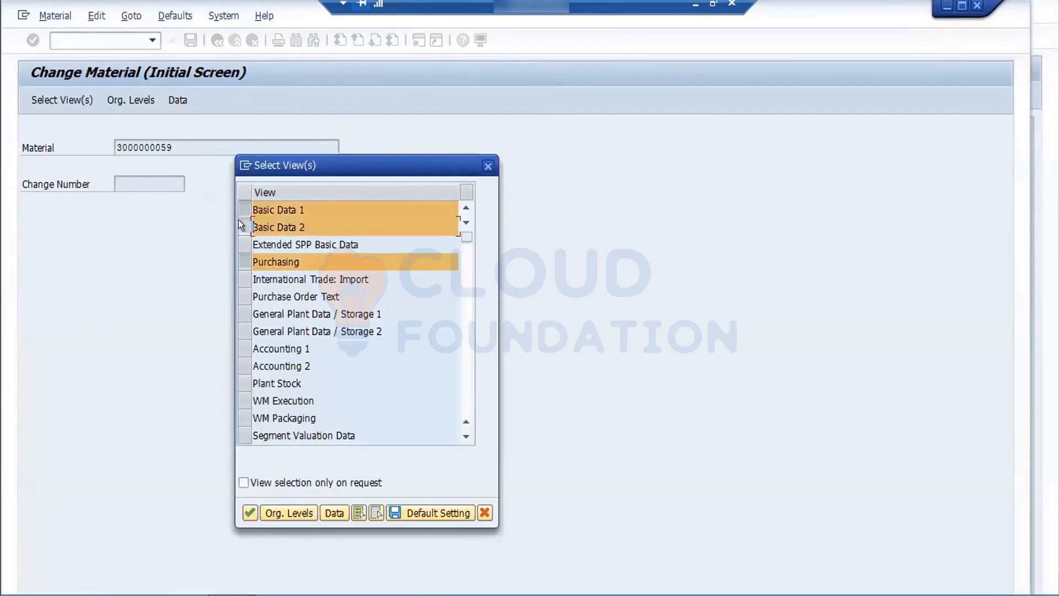
{"action": "left_click", "coordinate": [249, 512]}
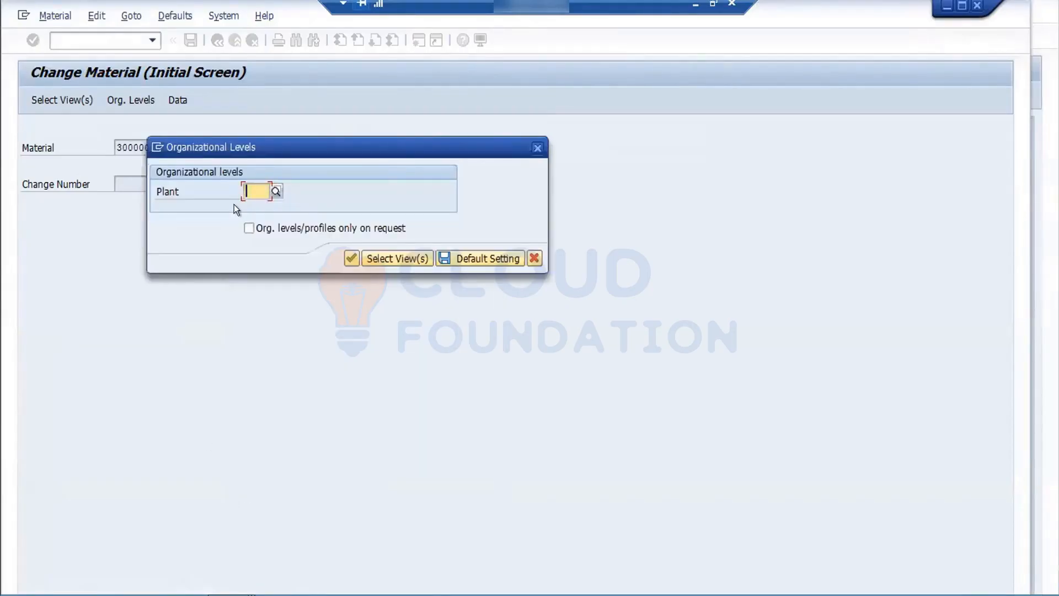
{"action": "type", "text": "ttn1"}
{"action": "key", "text": "Return"}
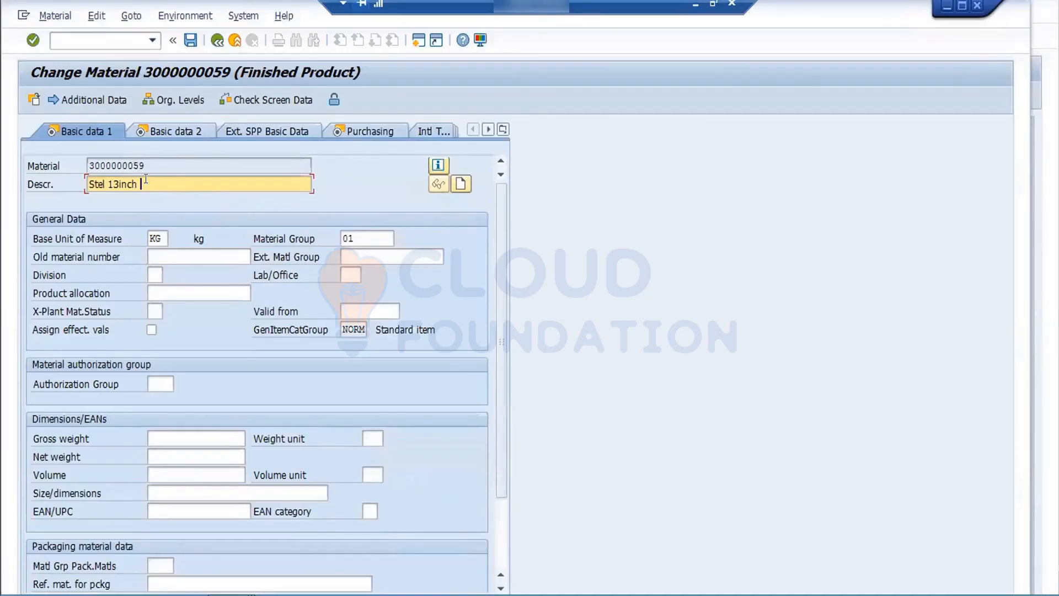
Change the material description to "Stel 13inch q1" and save the material
{"action": "type", "text": "q1"}
{"action": "key", "text": "Return"}
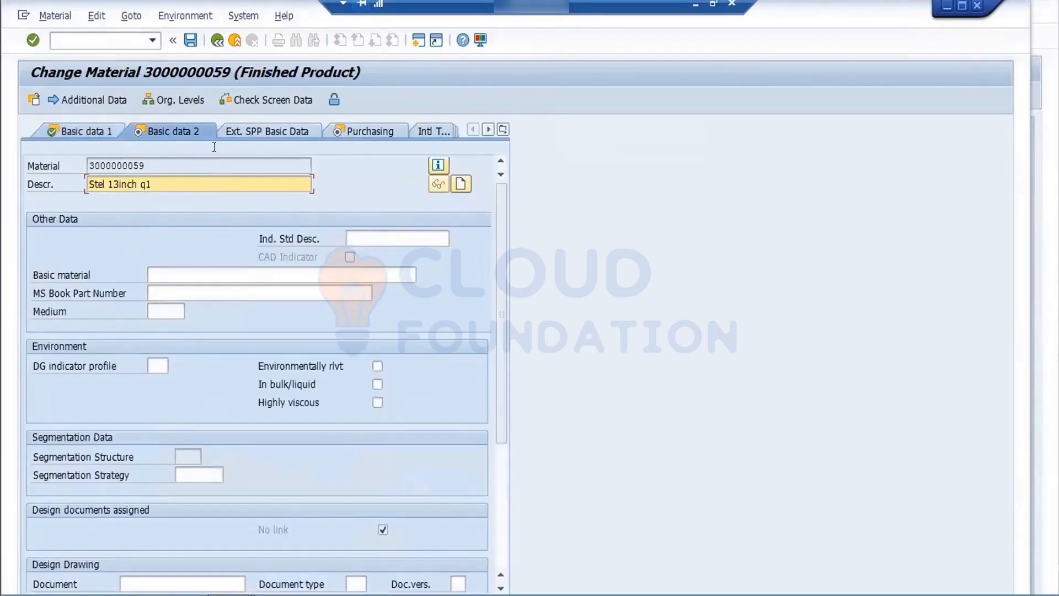
{"action": "left_click", "coordinate": [190, 41]}
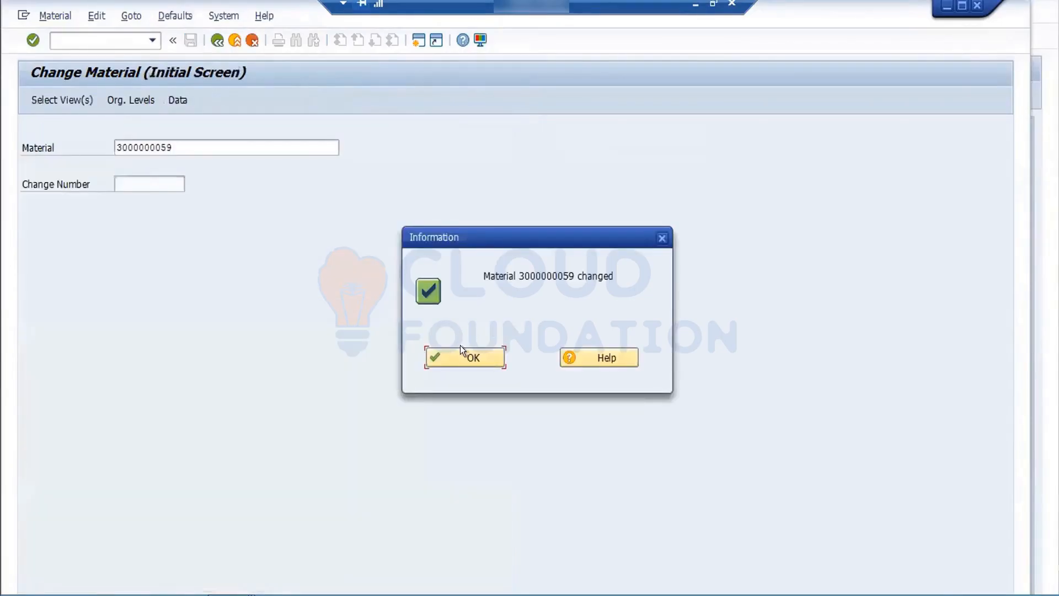
{"action": "left_click", "coordinate": [457, 349]}
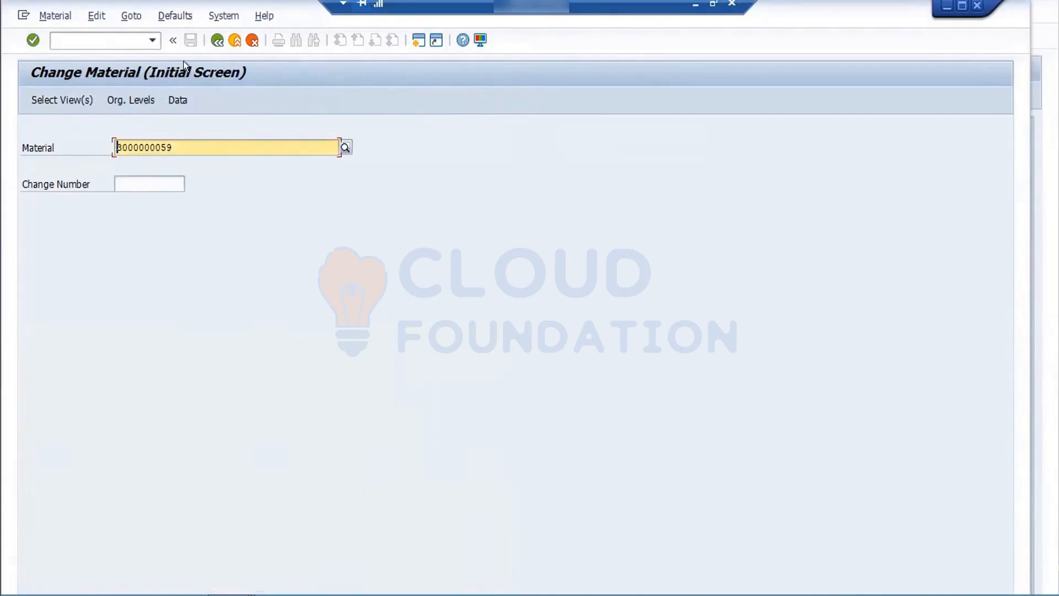
Leave Change Material, open Production Startup of Mat. Ledger and enable Immediately After Period Chge. for plant FOR1
{"action": "left_click", "coordinate": [210, 35]}
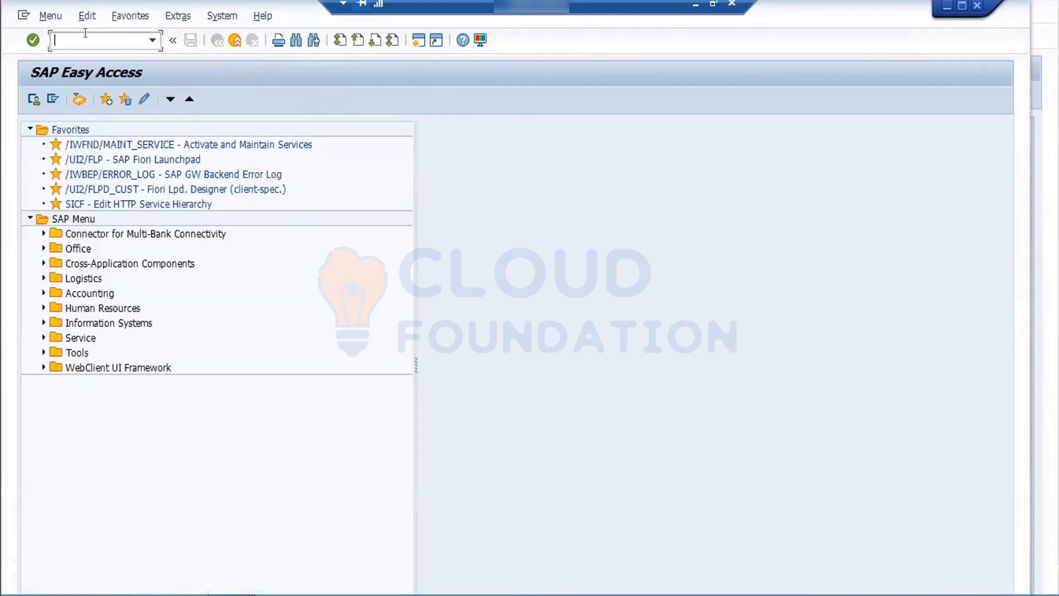
{"action": "type", "text": "mstart"}
{"action": "key", "text": "Return"}
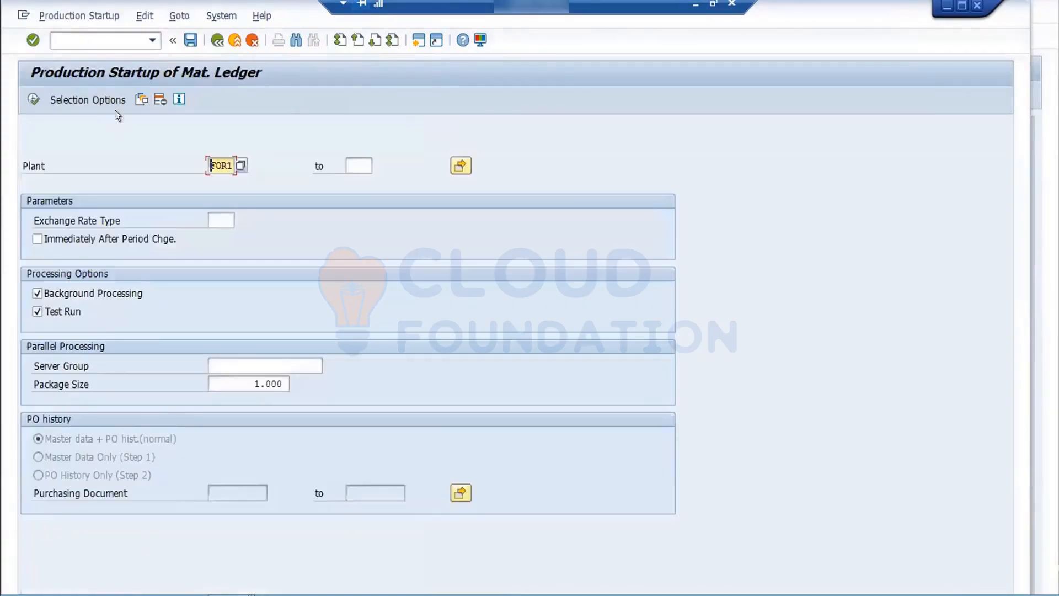
{"action": "left_click", "coordinate": [71, 229]}
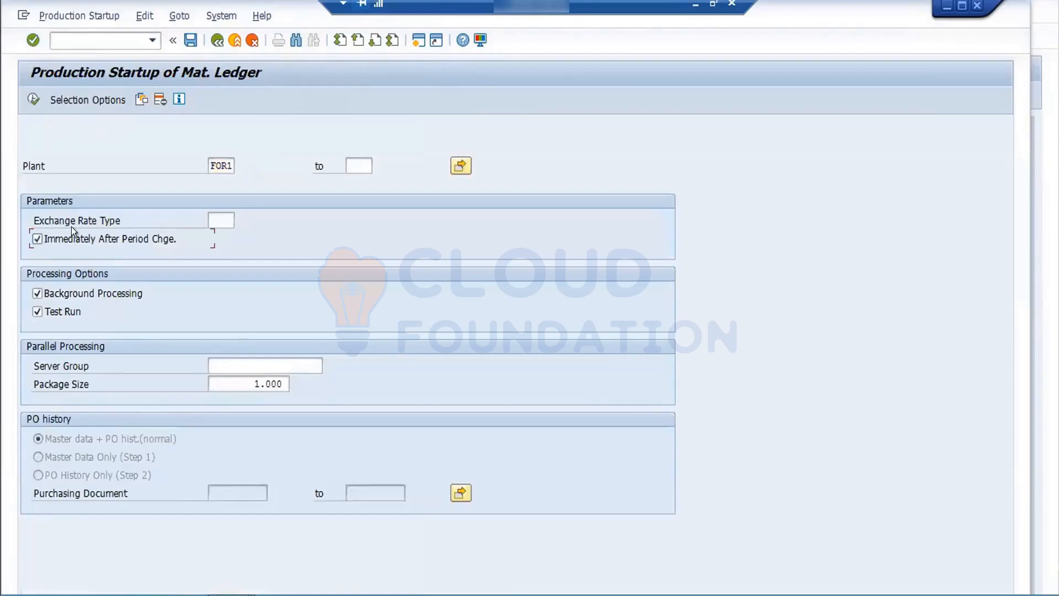